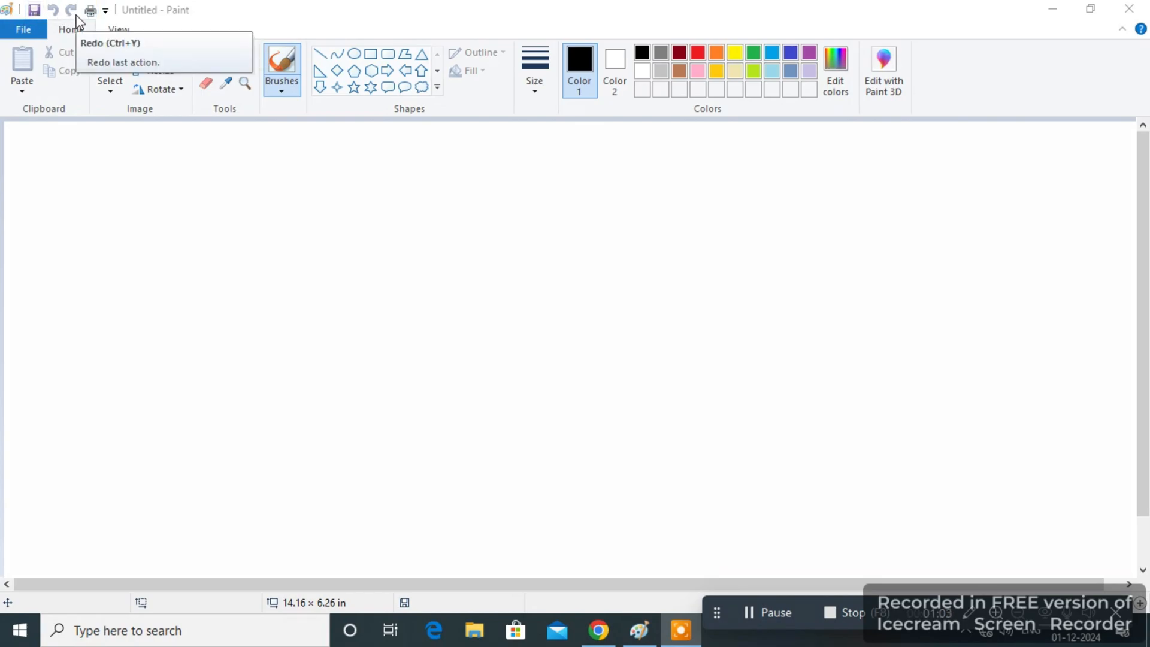
Draw a curved freehand brush stroke across the middle of the blank canvas and undo it.
click(366, 86)
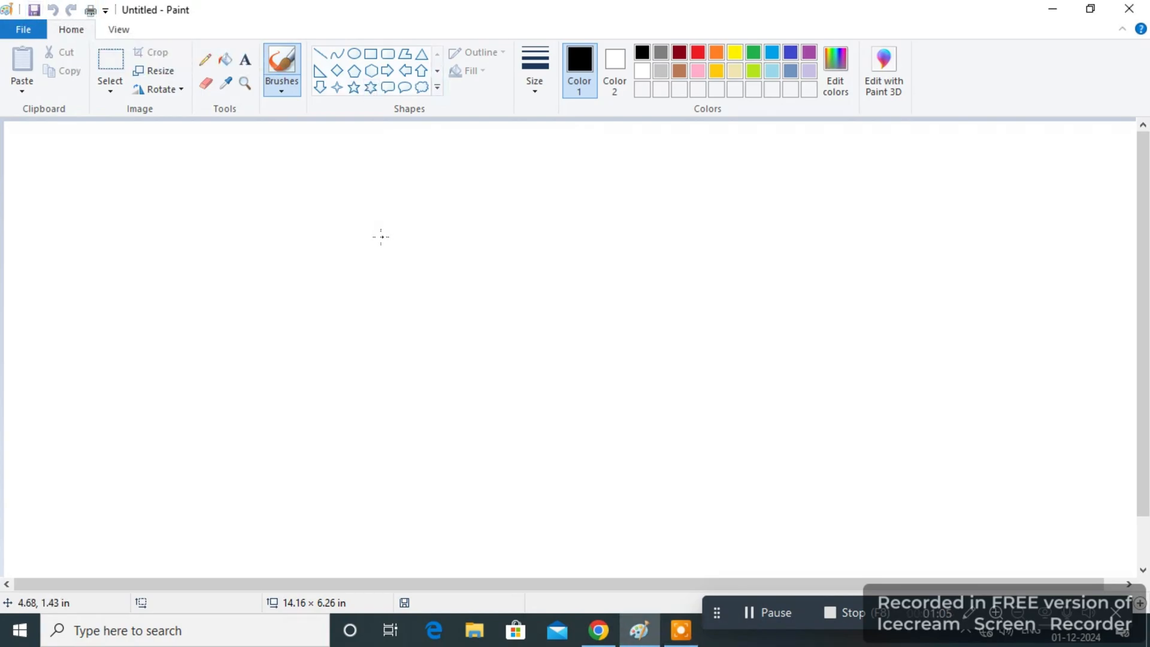
mouse_move(339, 197)
mouse_down()
mouse_move(414, 245)
mouse_move(492, 360)
mouse_up()
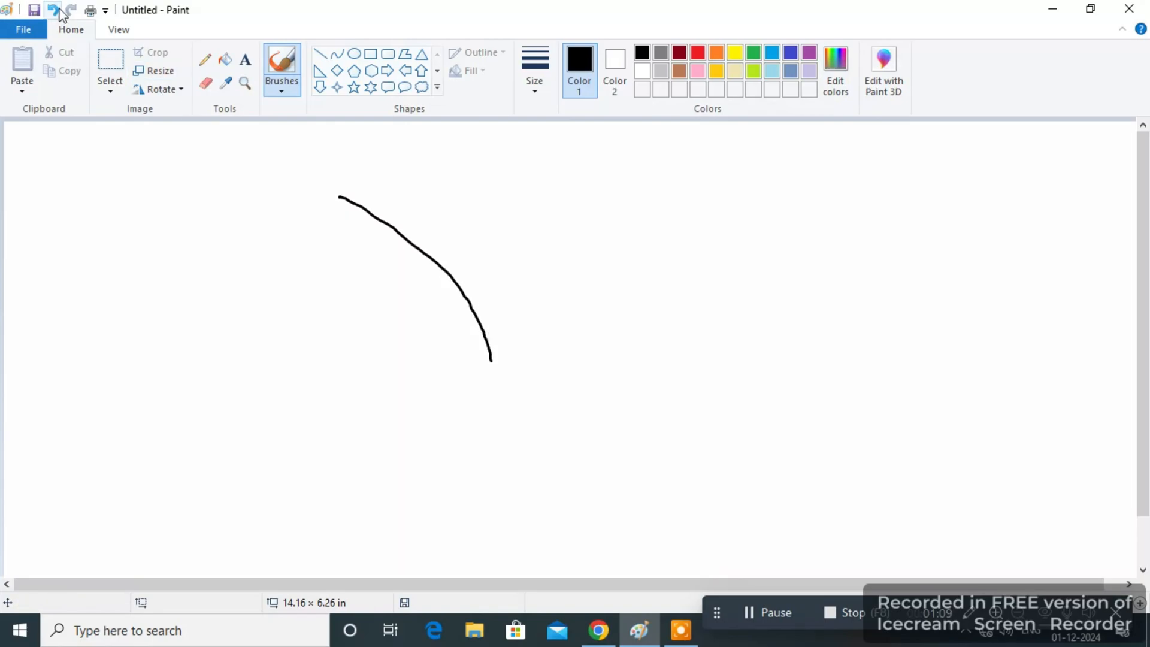
click(54, 10)
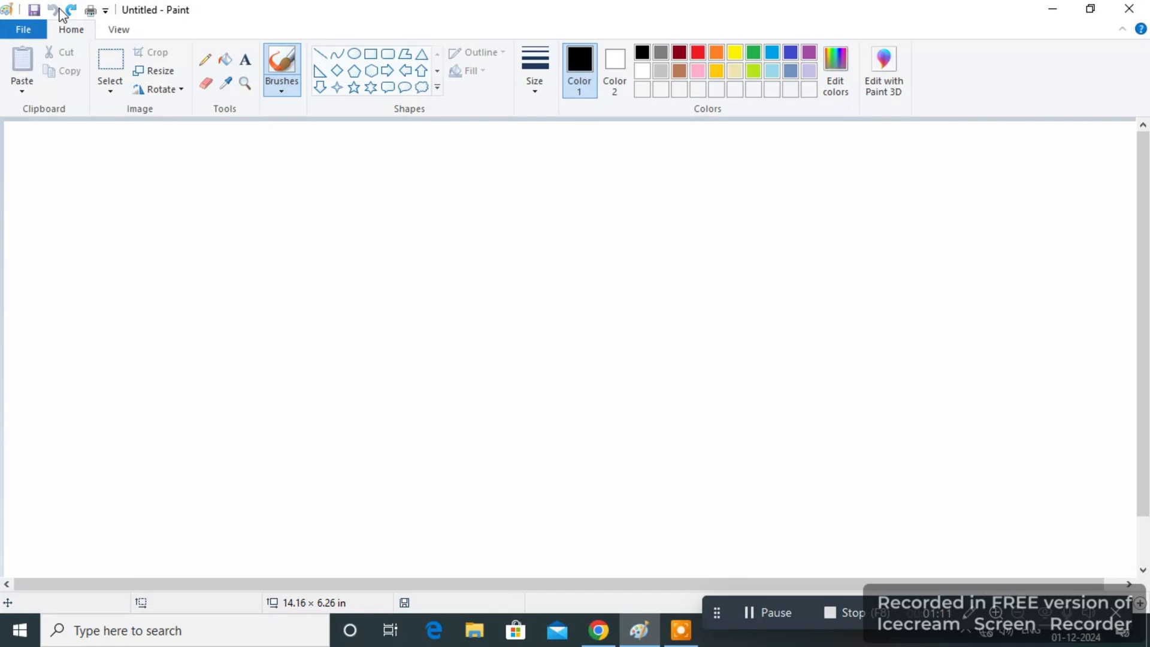
Review the file commands and the Save As dialog, leaving both without saving anything.
click(39, 32)
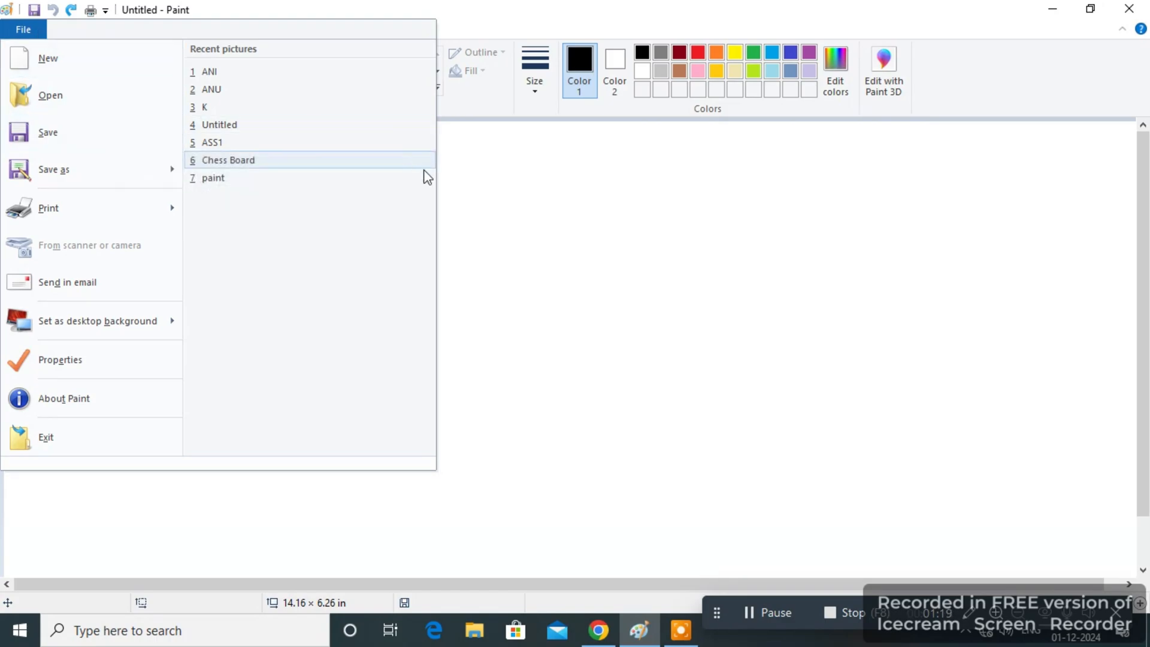
click(474, 219)
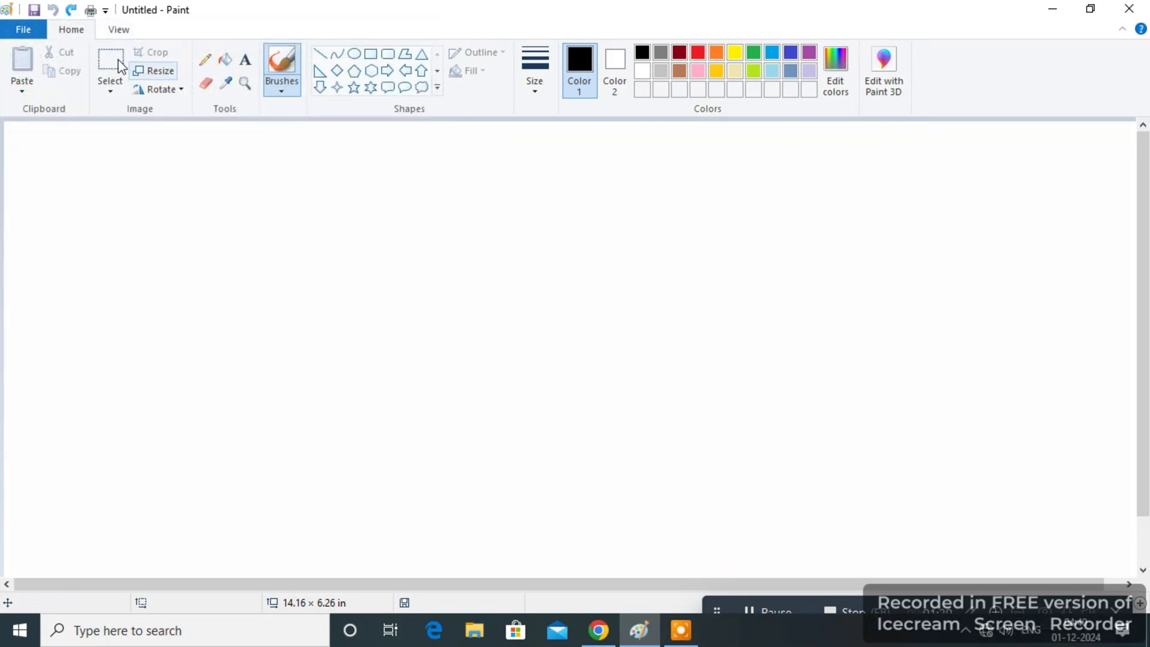
click(34, 10)
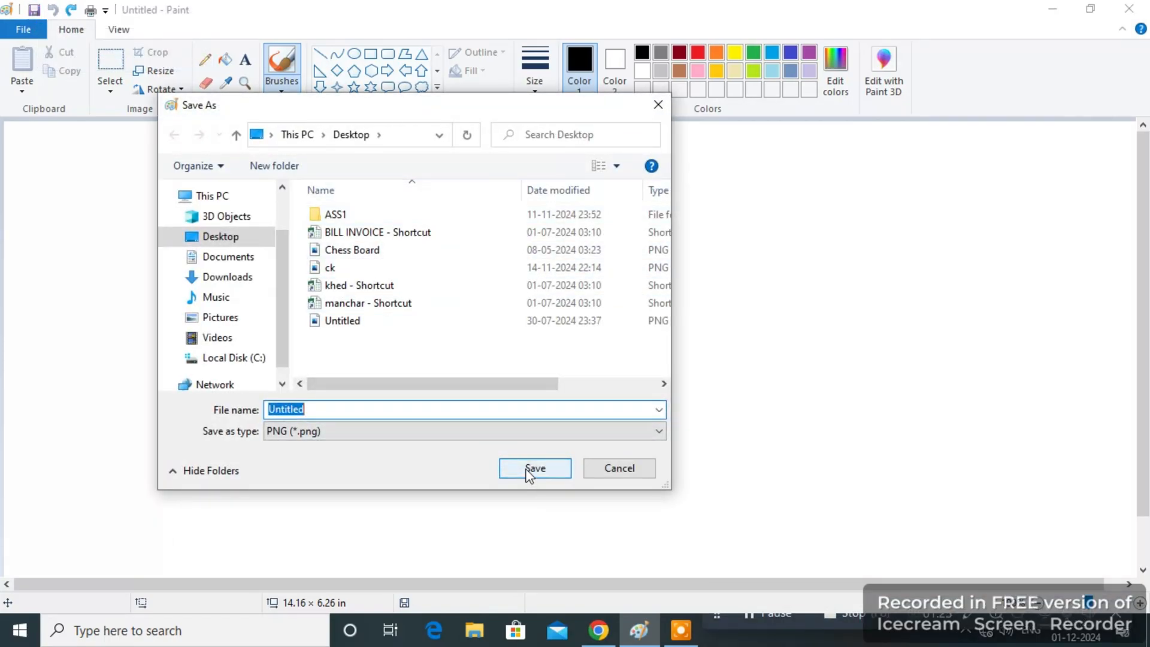
click(658, 101)
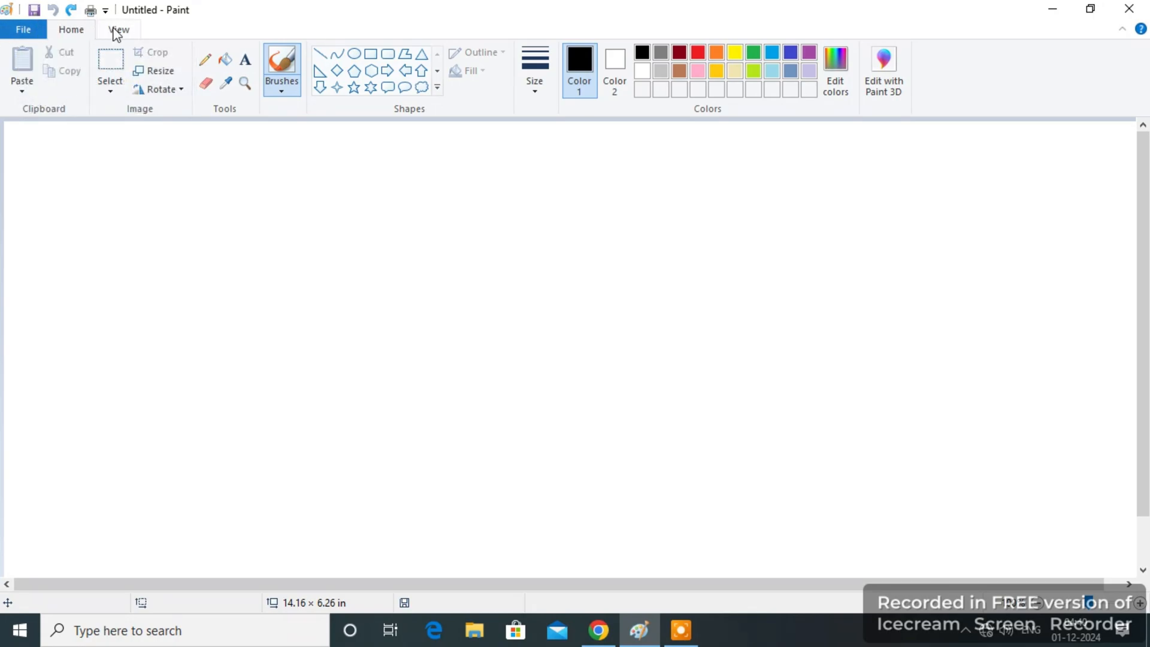
click(23, 30)
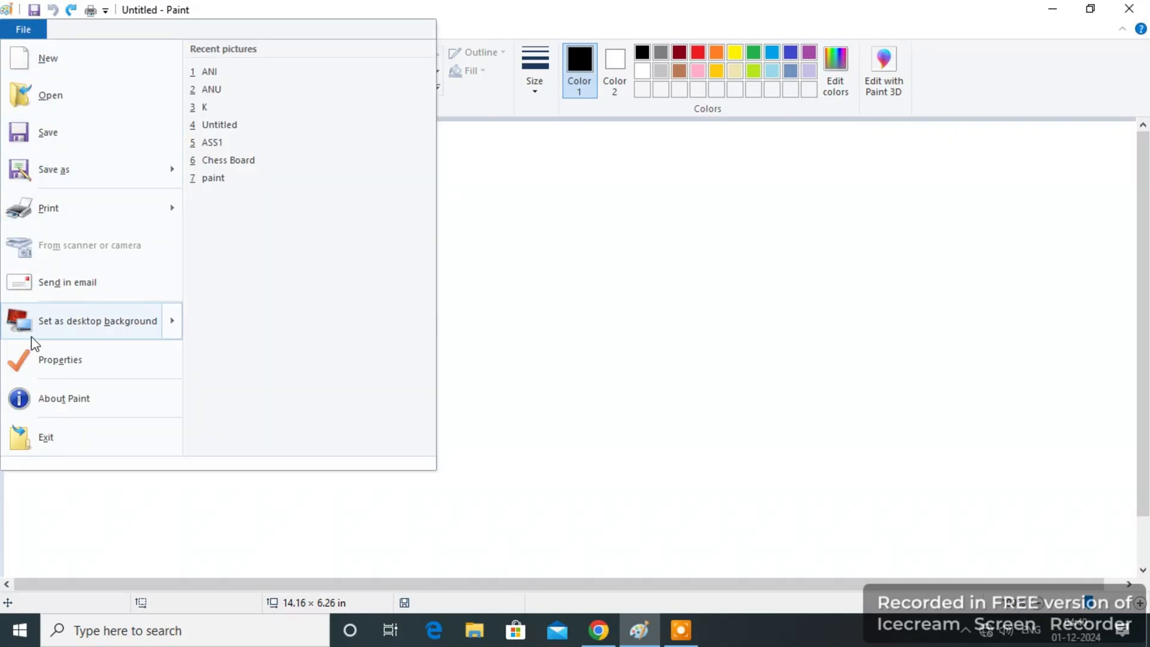
click(58, 516)
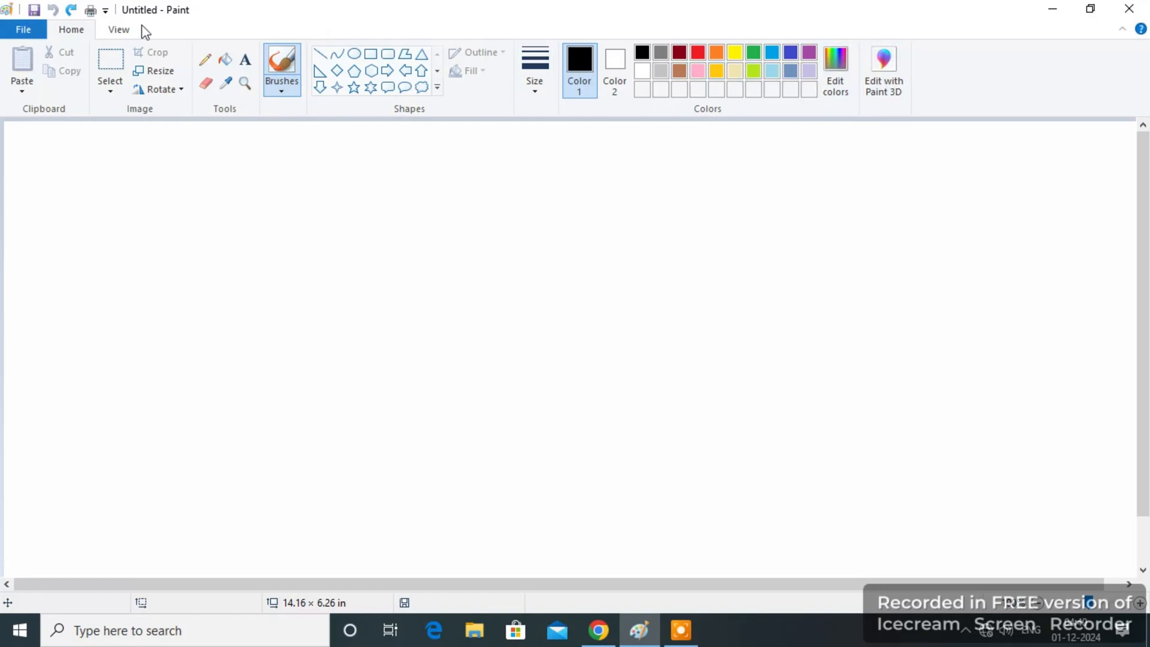
Look over the View options and try the canvas zoom by zooming out and back in.
click(122, 31)
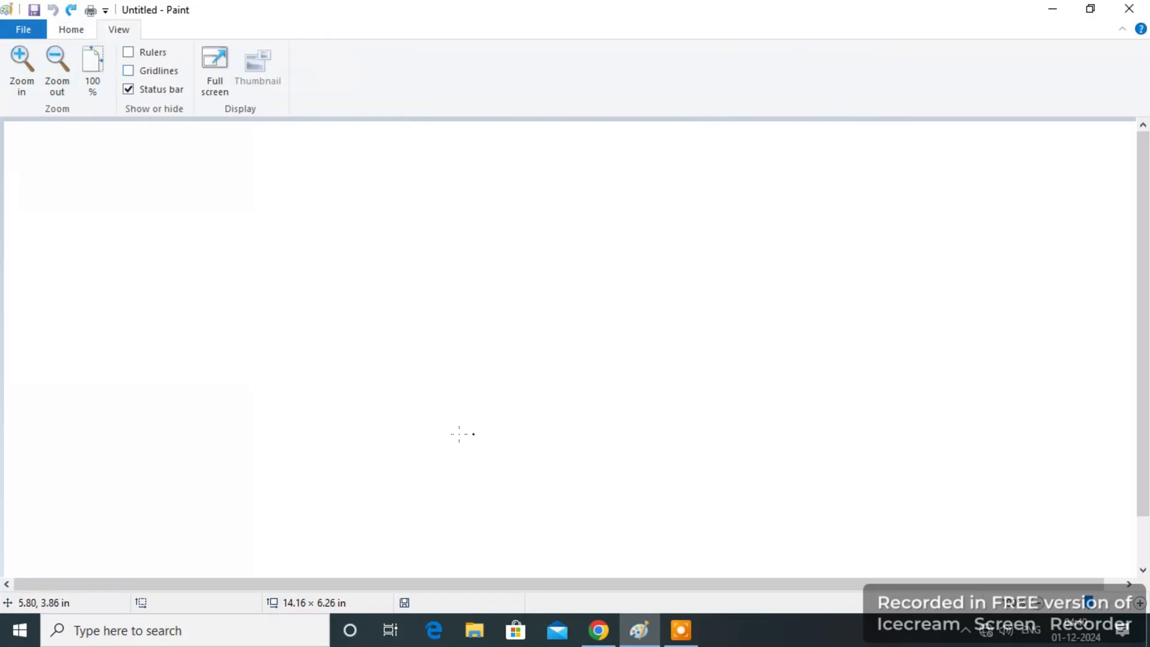
click(71, 30)
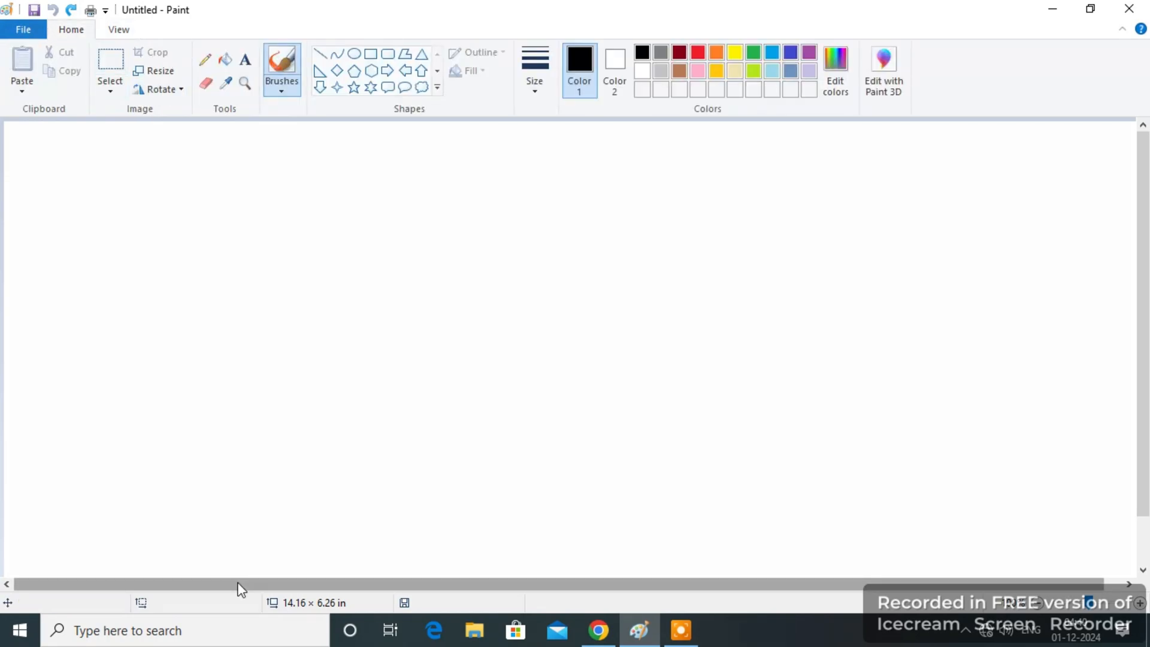
mouse_move(239, 581)
mouse_down()
mouse_move(213, 587)
mouse_move(297, 588)
mouse_move(195, 585)
mouse_move(222, 585)
mouse_up()
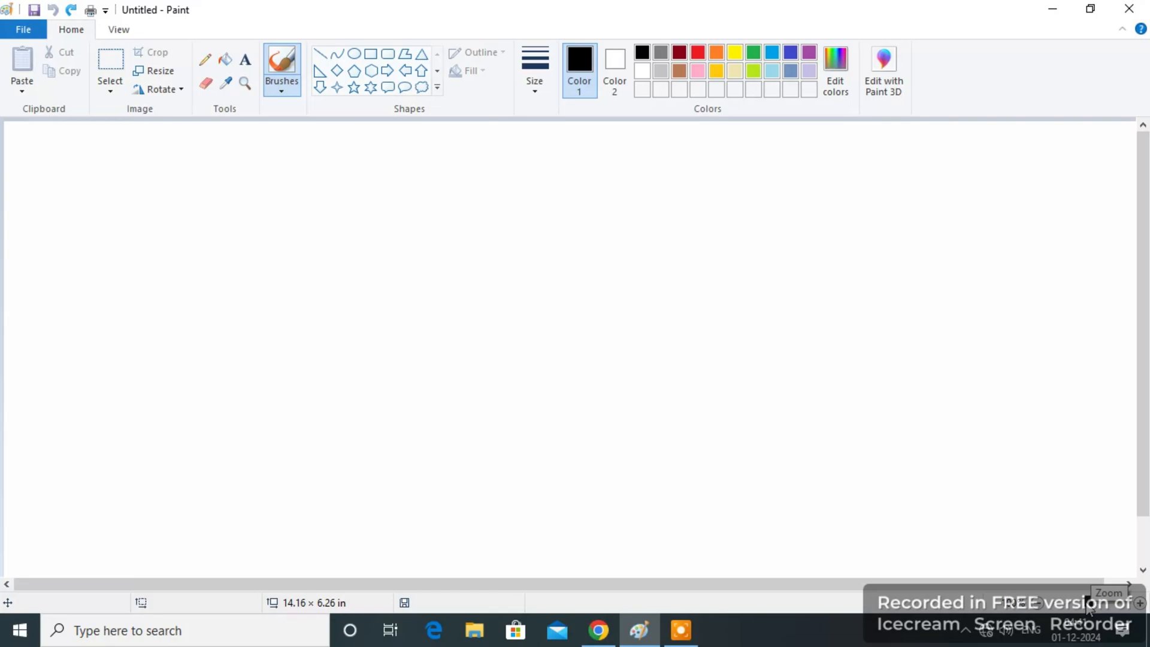
click(1070, 609)
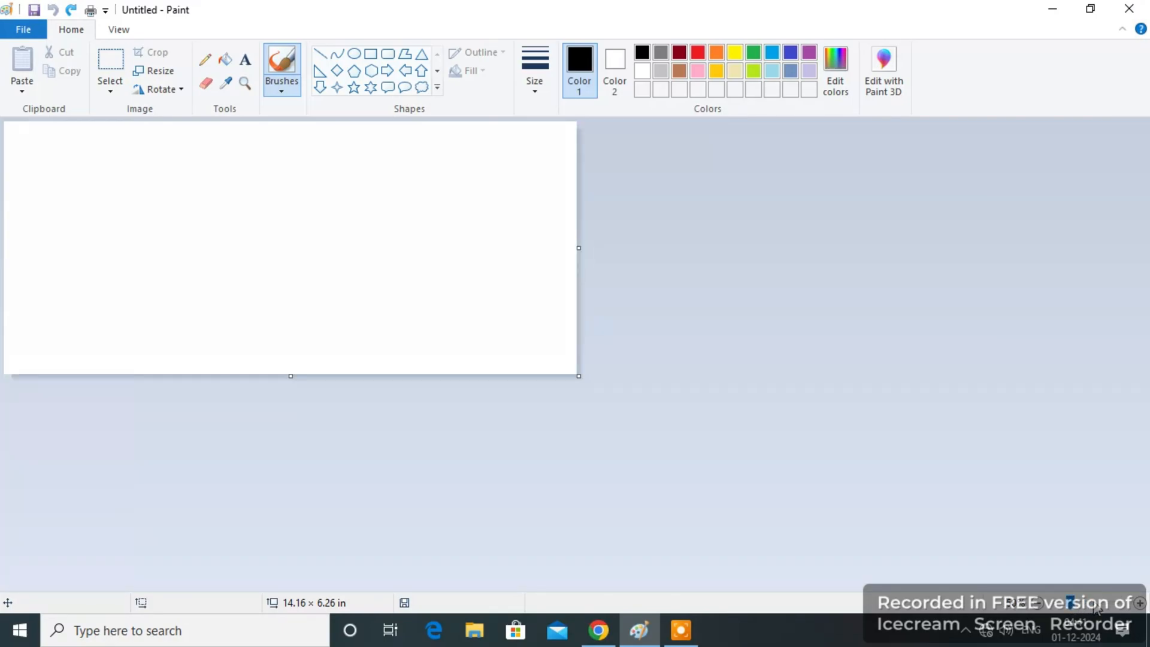
click(1096, 609)
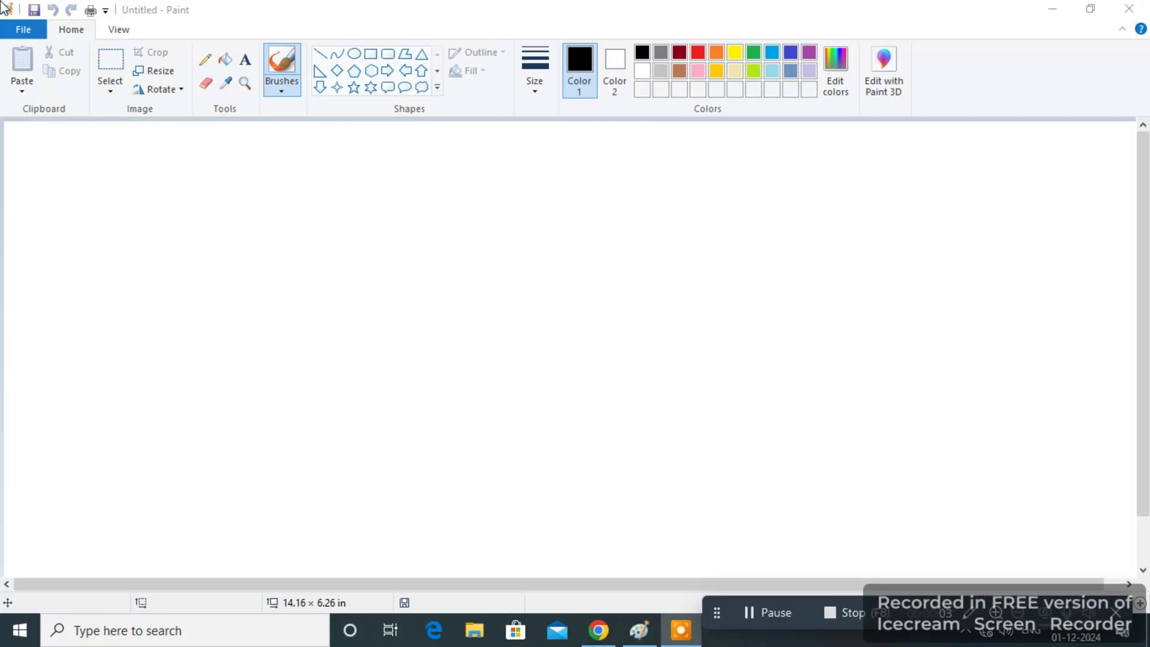
Draw a black hexagon outline about 4.13 × 3.40 in on the blank canvas.
click(36, 41)
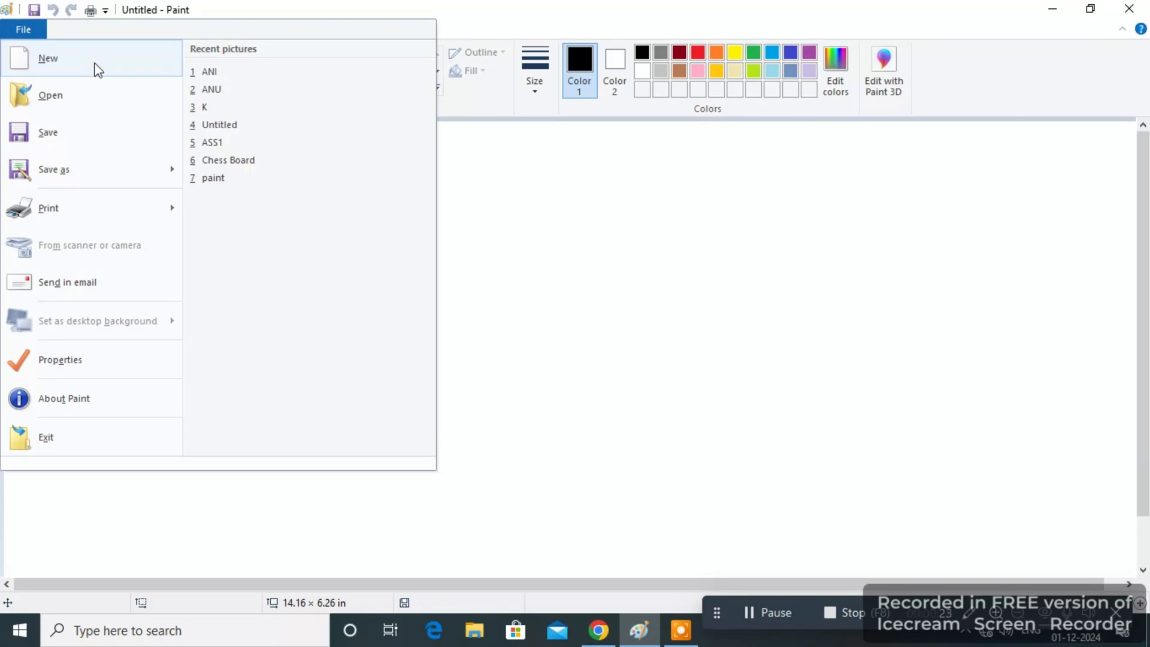
click(570, 215)
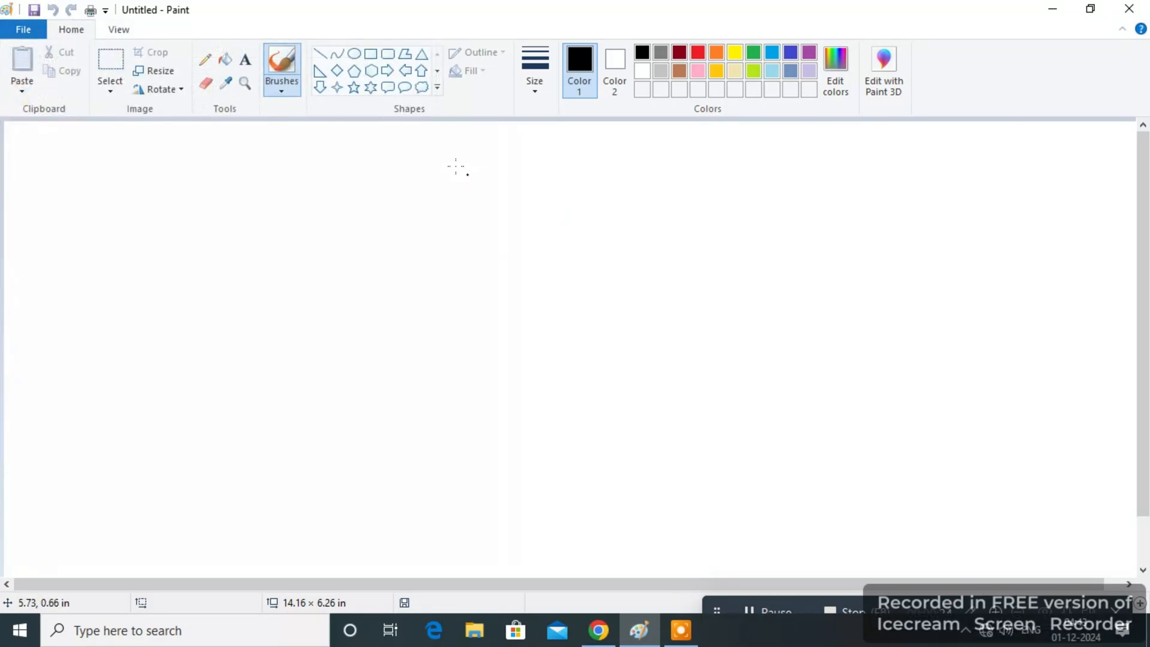
click(371, 70)
mouse_move(249, 174)
mouse_down()
mouse_move(285, 187)
mouse_move(585, 448)
mouse_up()
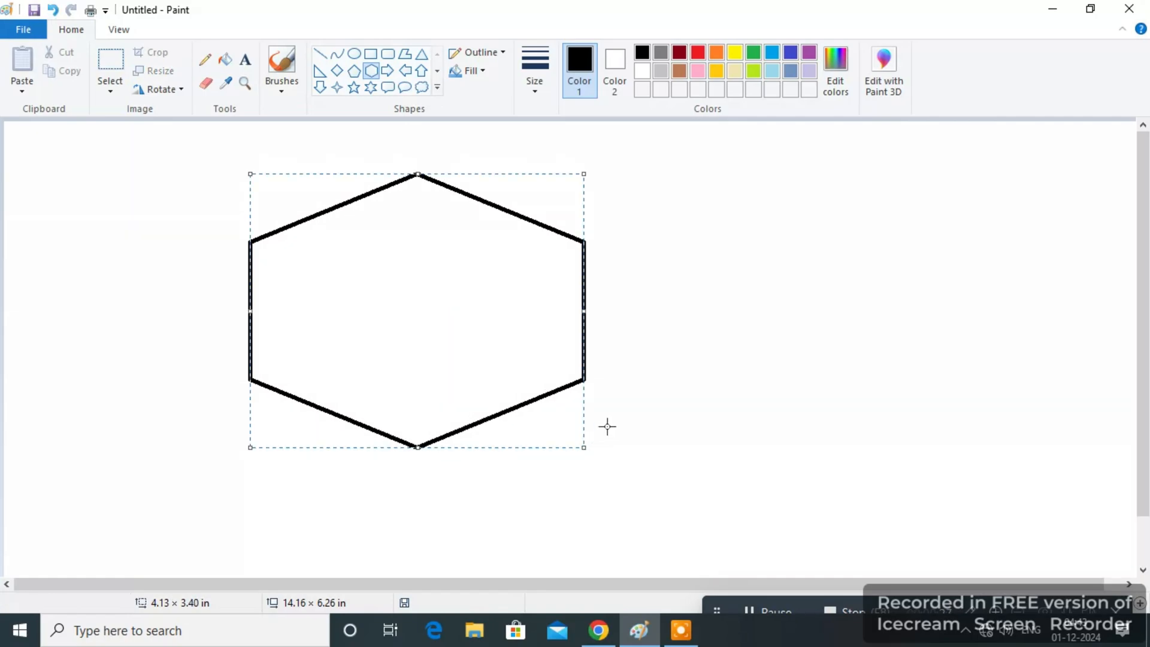
click(718, 388)
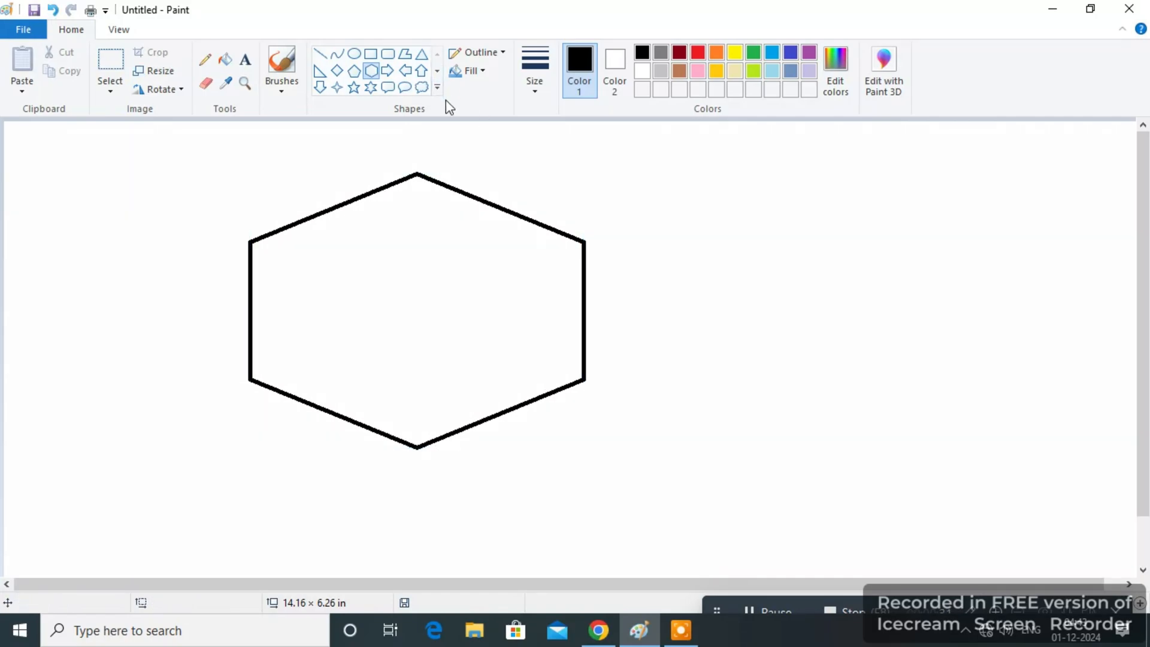
Start a new blank picture, discarding the unsaved hexagon drawing.
click(38, 33)
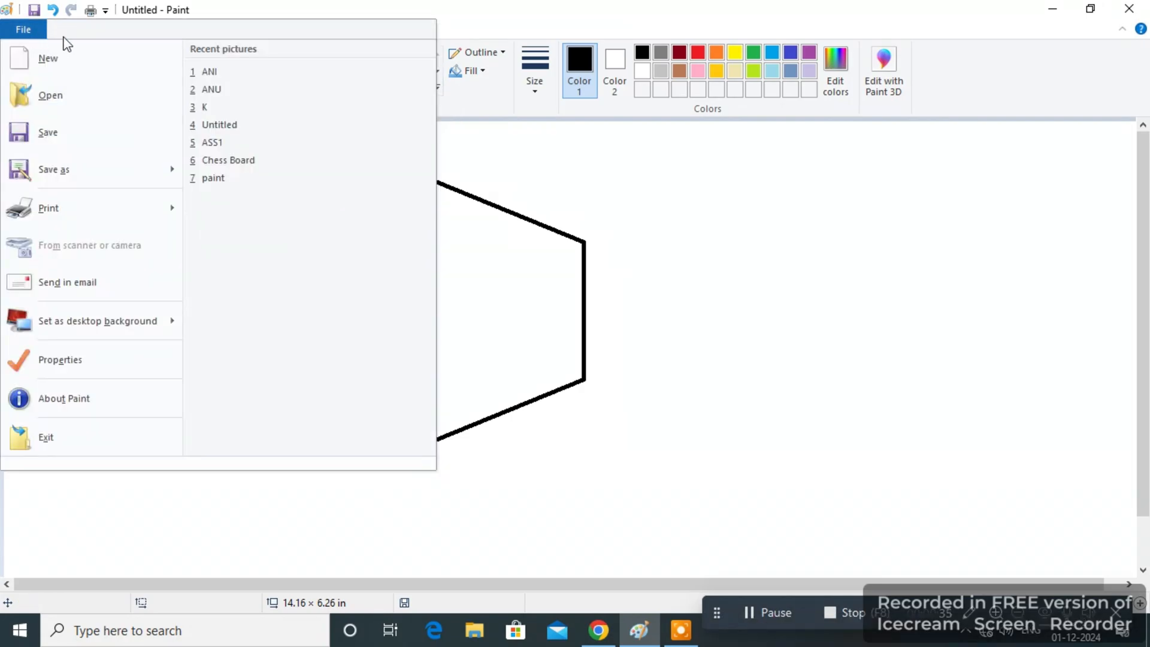
click(125, 72)
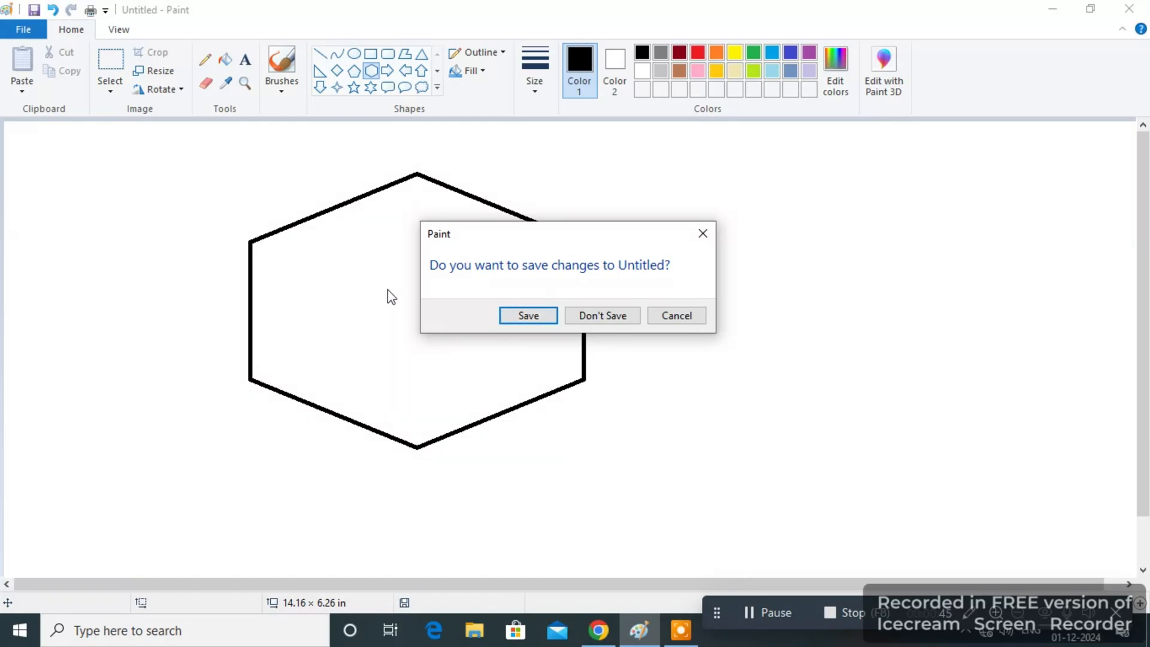
click(602, 316)
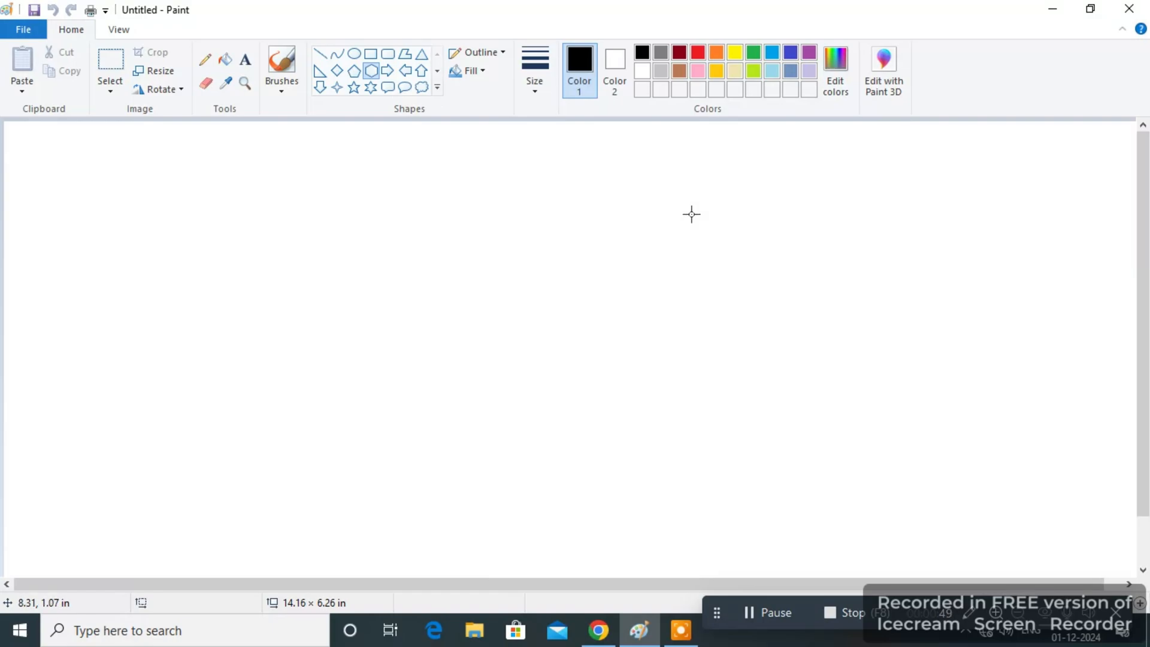
Open the Chess Board PNG picture from the Desktop.
click(23, 29)
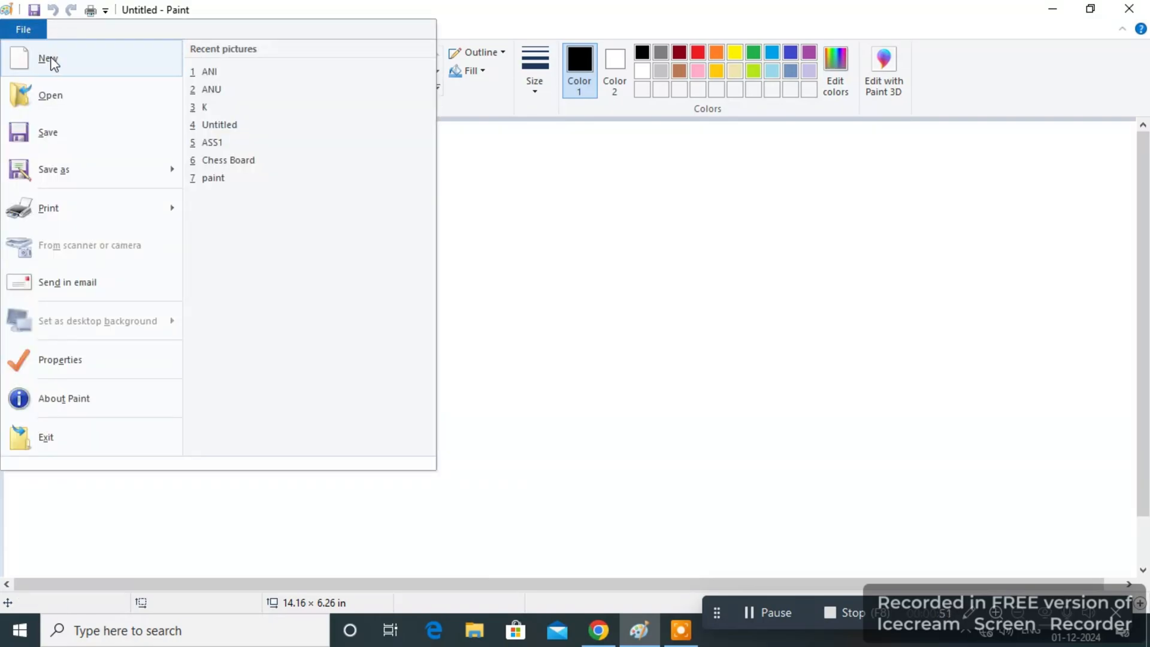
click(66, 97)
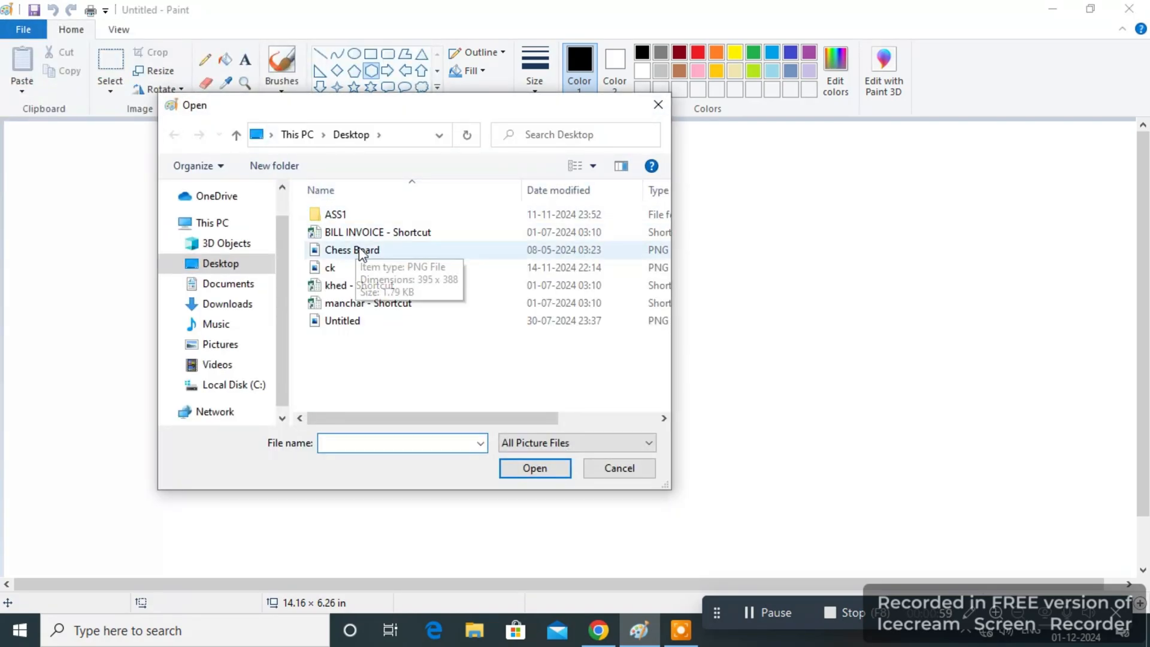
double_click(358, 253)
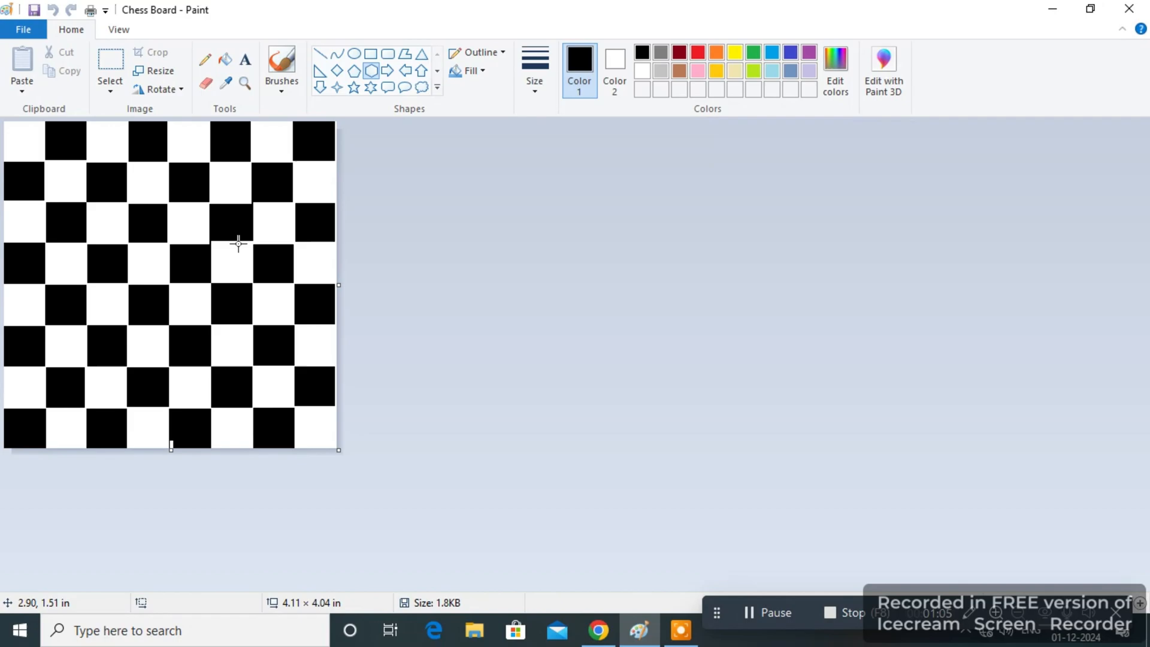
Save the opened Chess Board picture under its existing name.
click(23, 29)
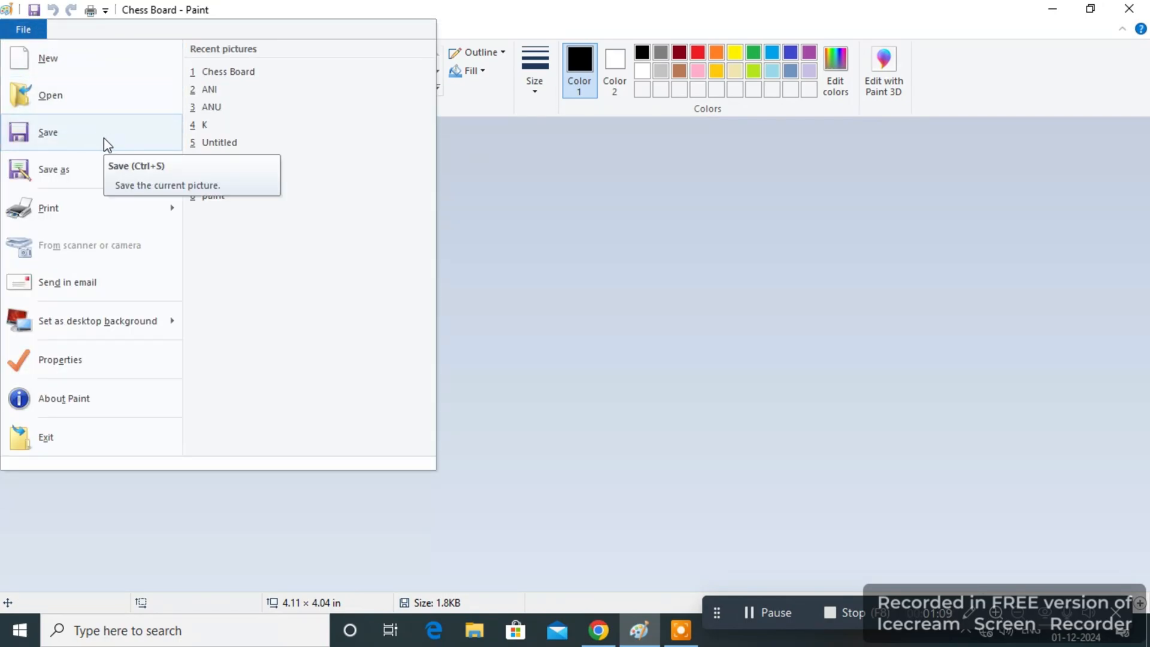
click(604, 180)
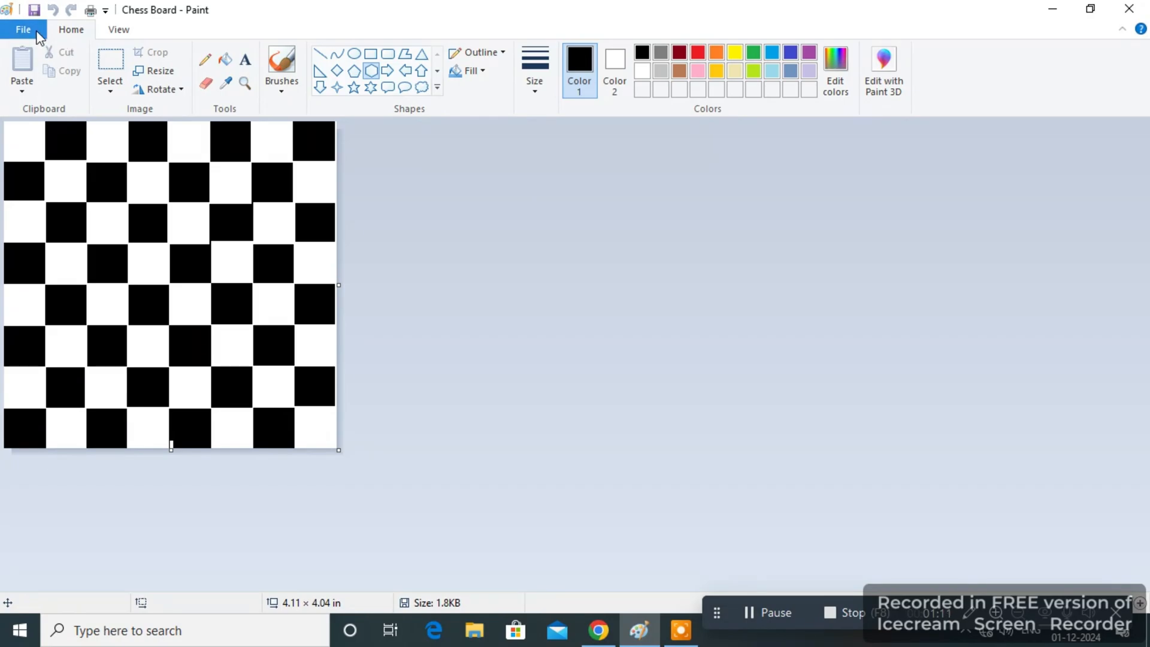
click(39, 37)
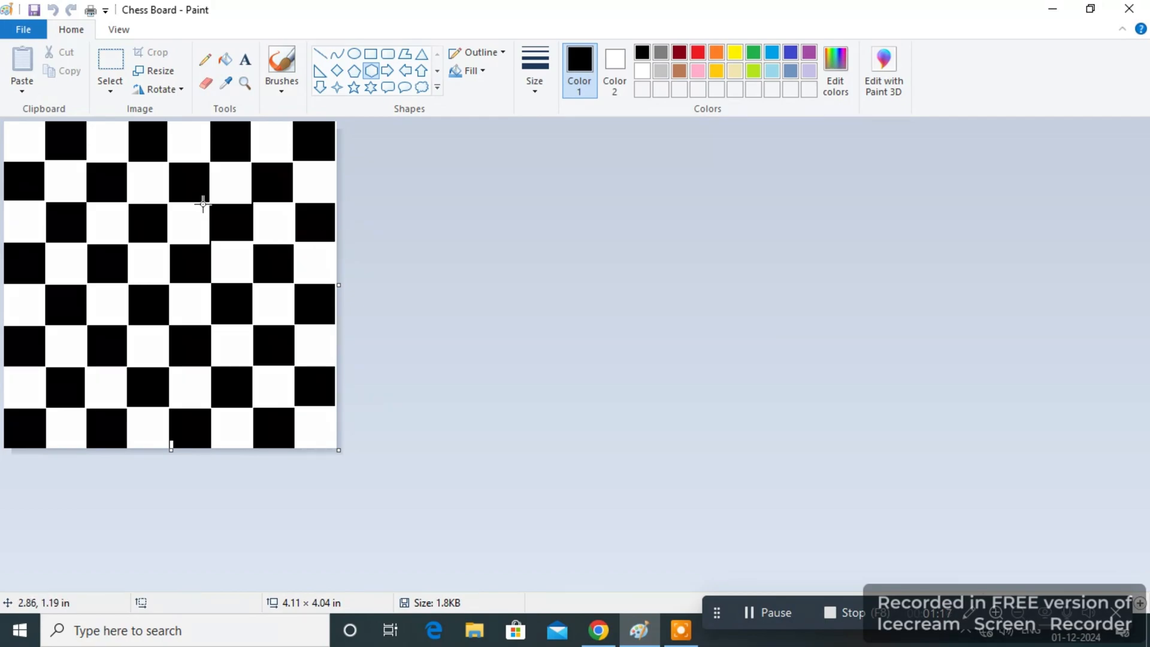
Start a new blank picture and draw a hexagon outline about 4.00 × 3.49 in near the middle of the canvas.
click(24, 29)
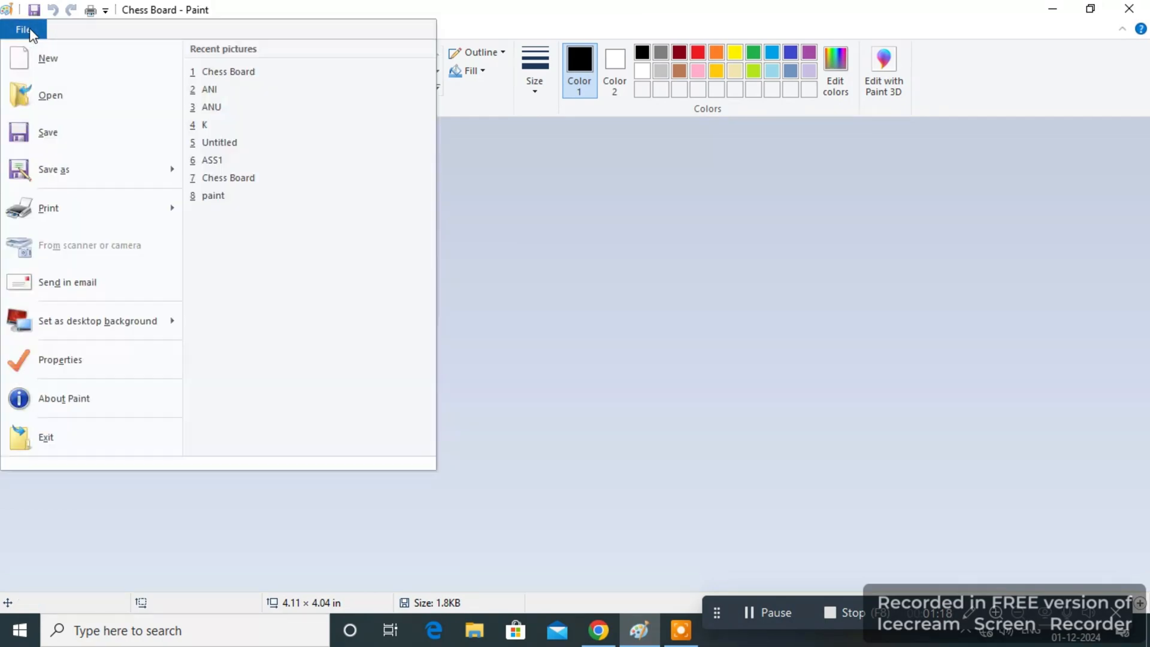
click(68, 56)
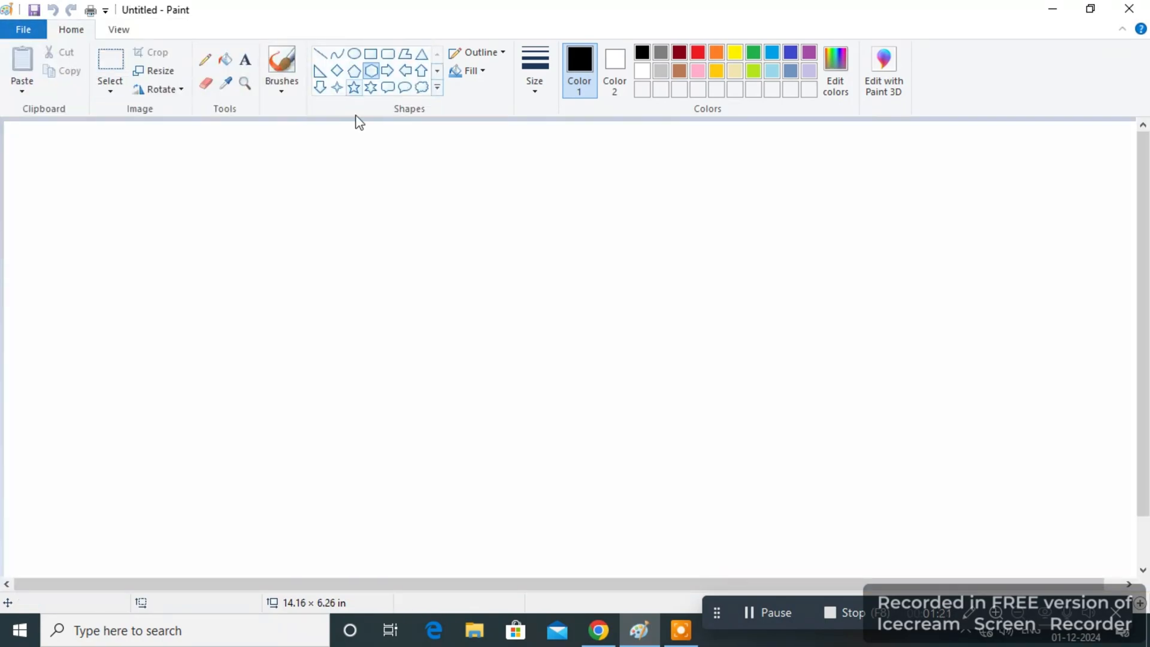
drag(401, 192, 725, 473)
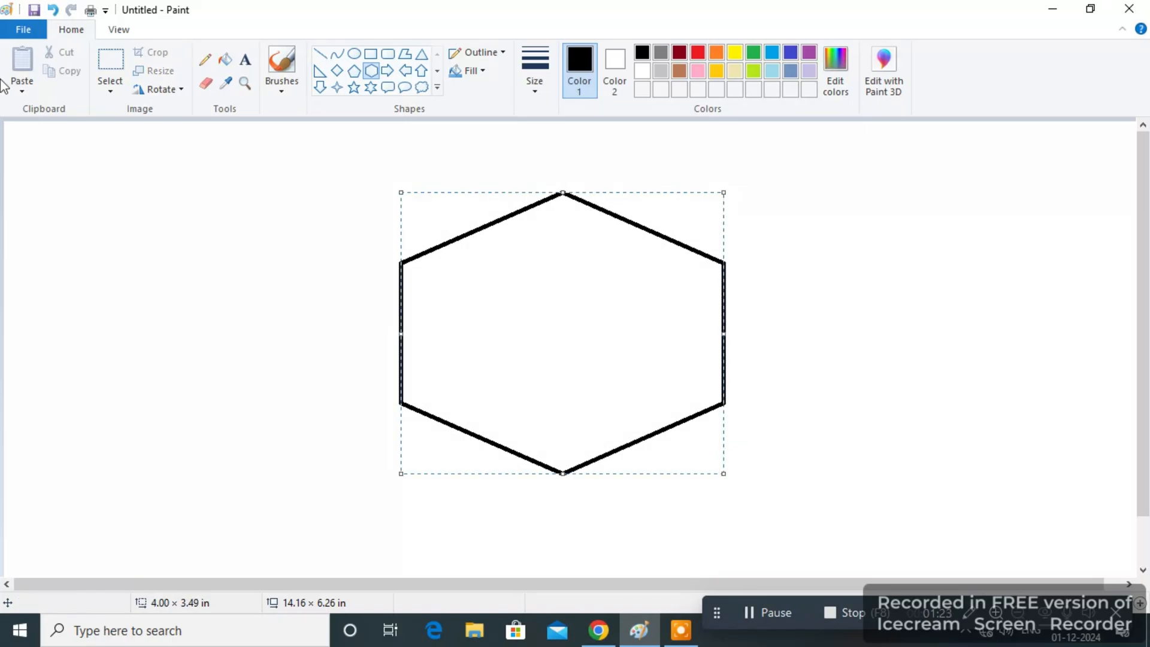
Begin saving the hexagon picture, creating a folder named p on Local Disk (C:) and opening it as the save location.
click(30, 36)
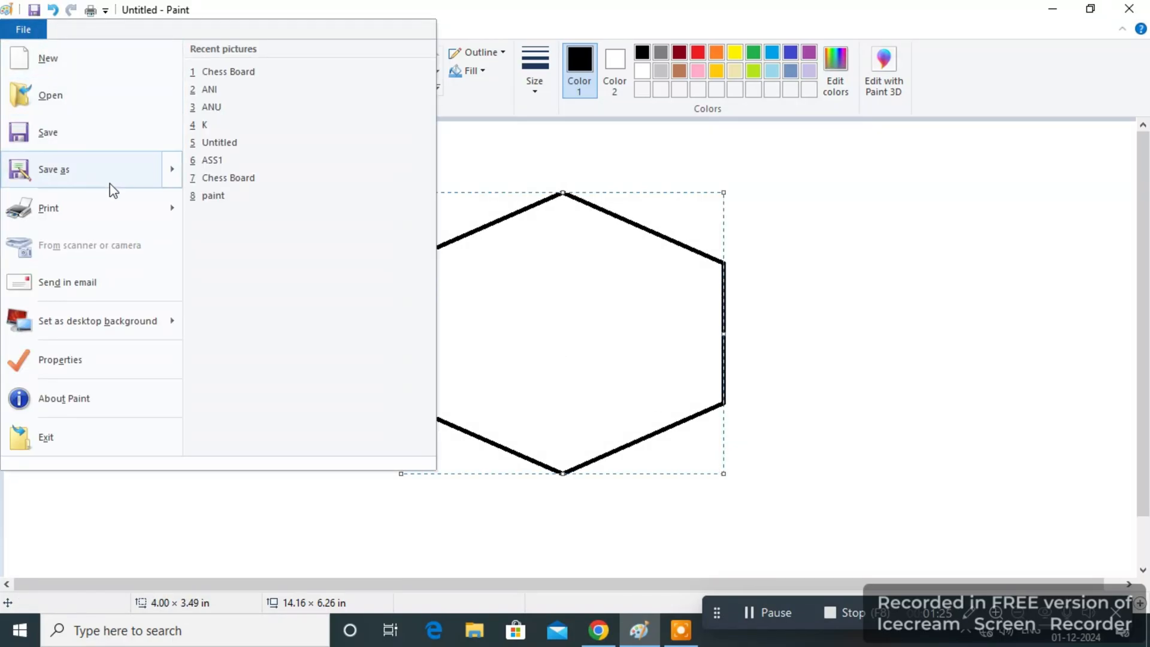
click(111, 145)
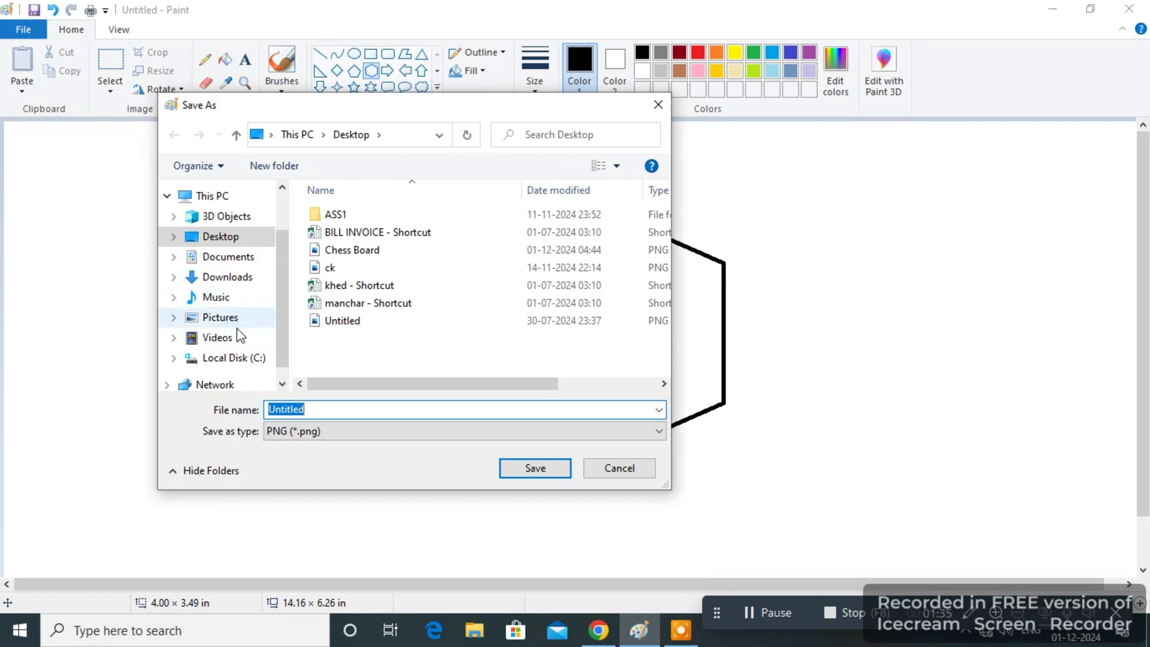
click(239, 359)
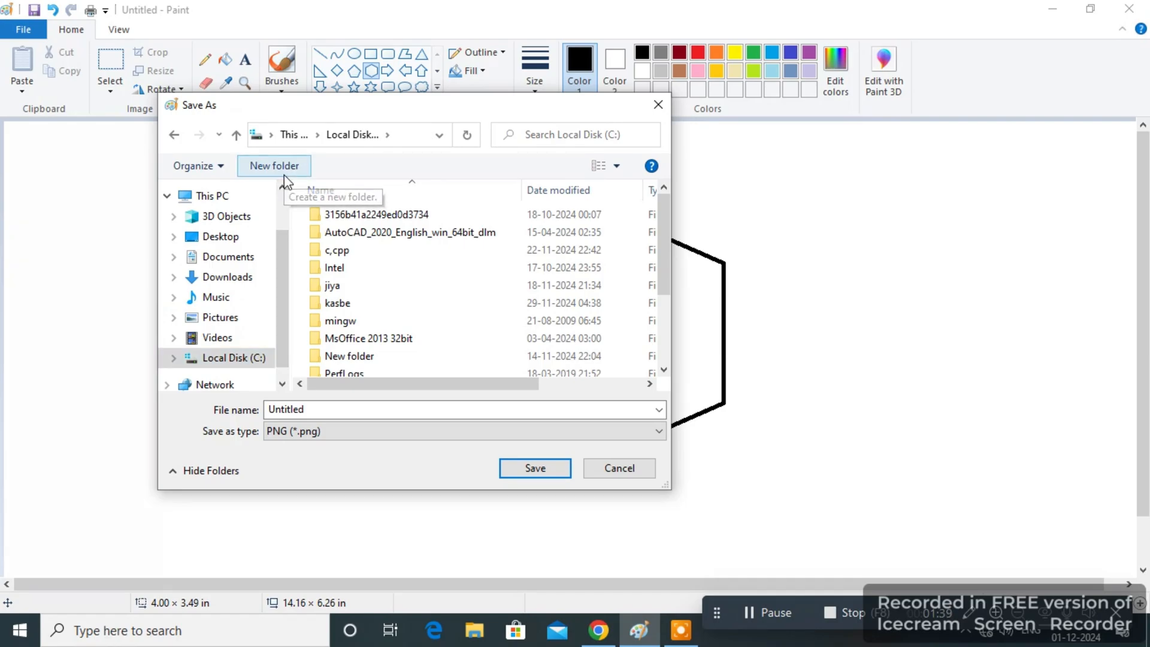
click(285, 173)
text(p)
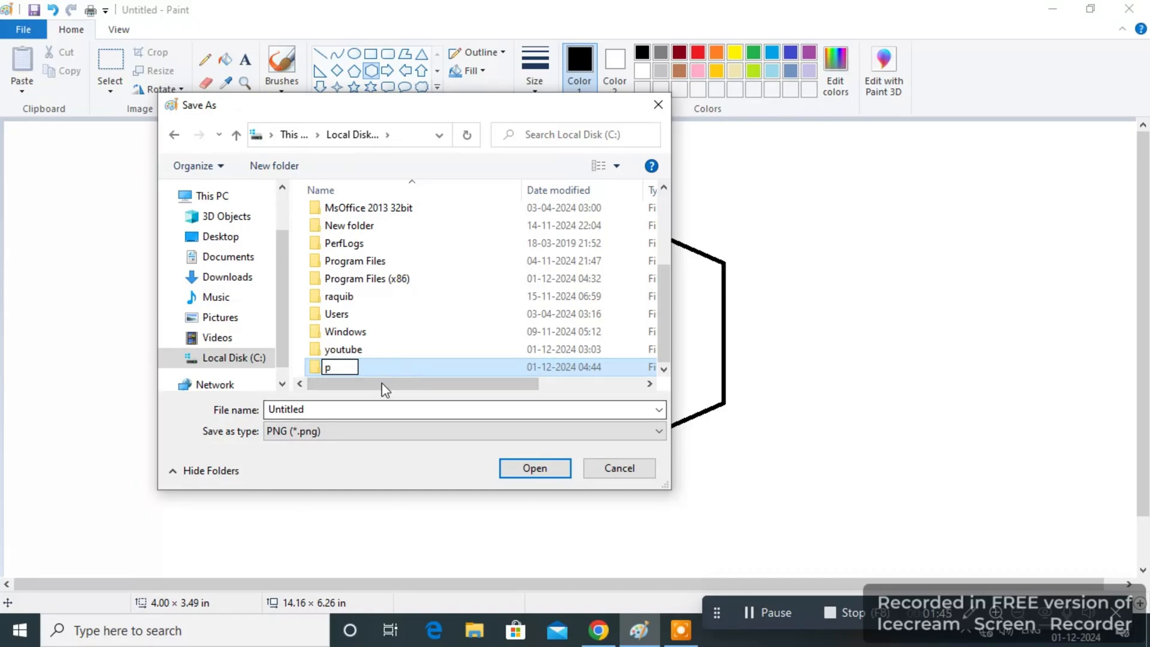
click(336, 407)
click(334, 410)
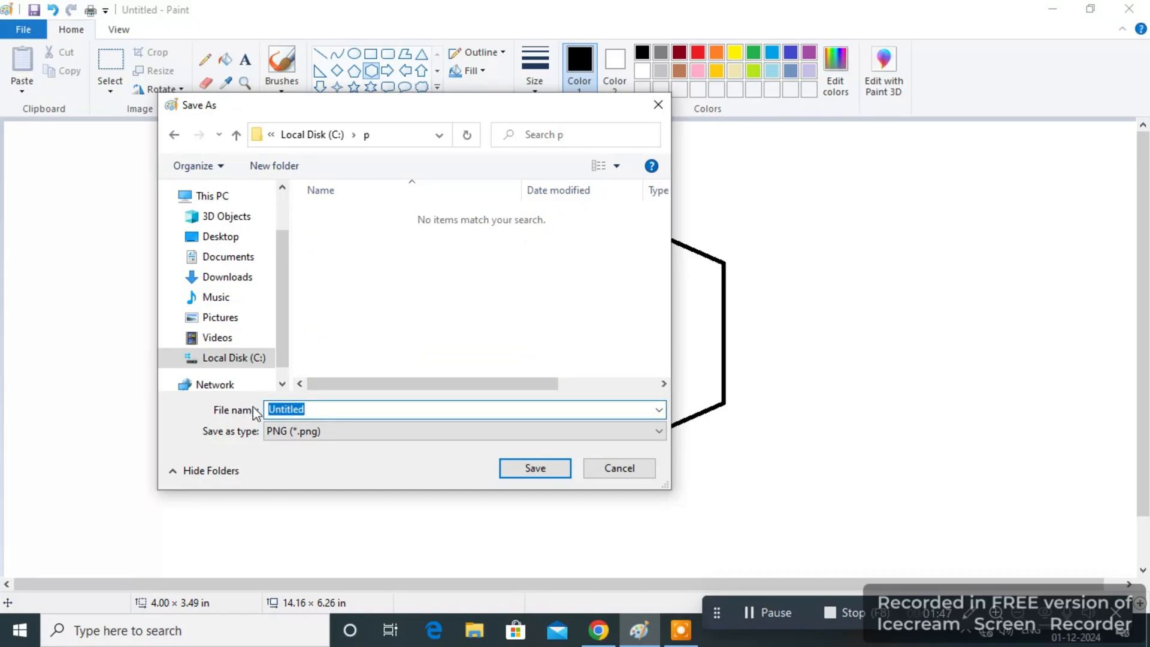
Name the hexagon picture demo and save it as a PNG in folder p.
text(d)
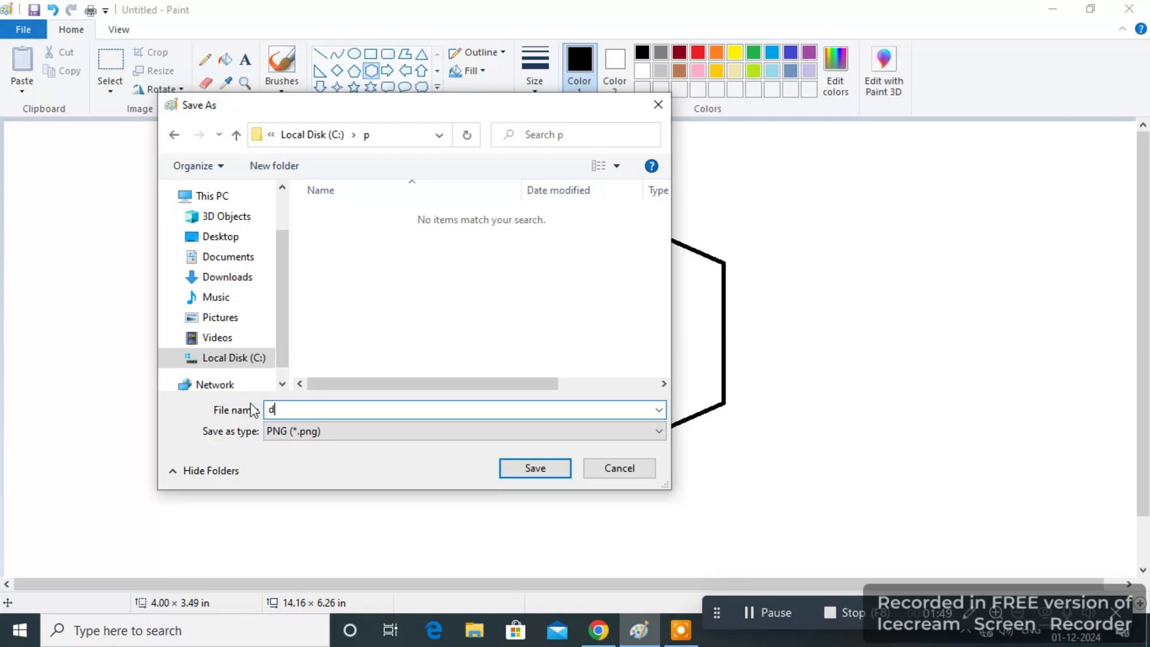
text(emo)
click(526, 469)
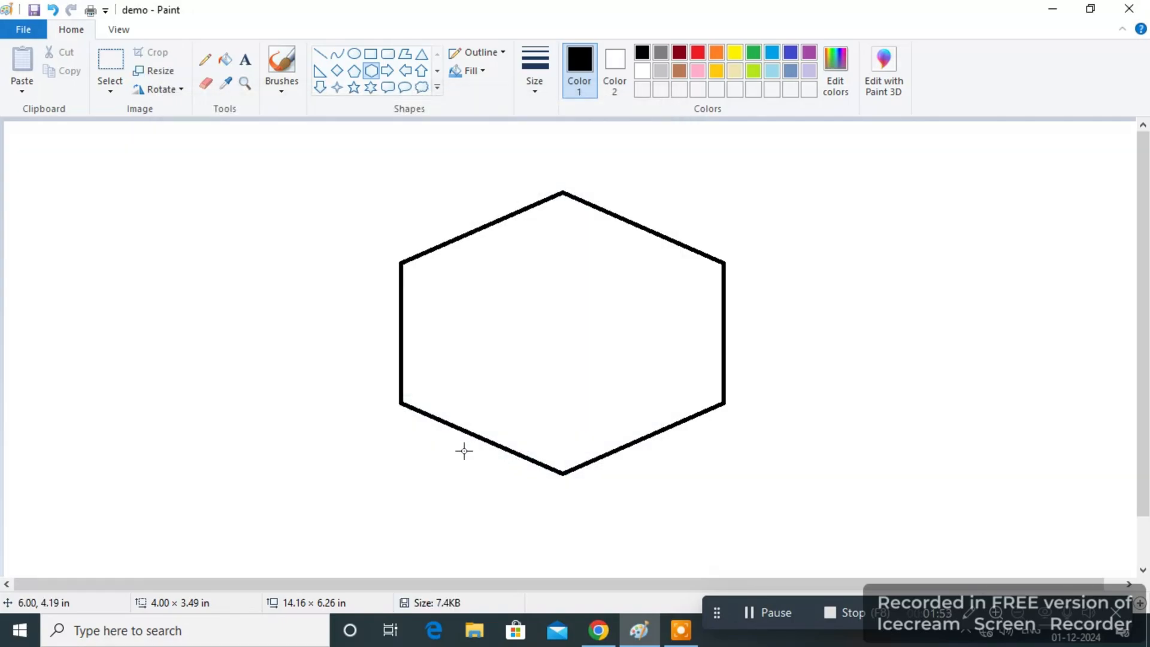
Look for the saved demo picture in folder p using the Open command, without opening it.
click(24, 30)
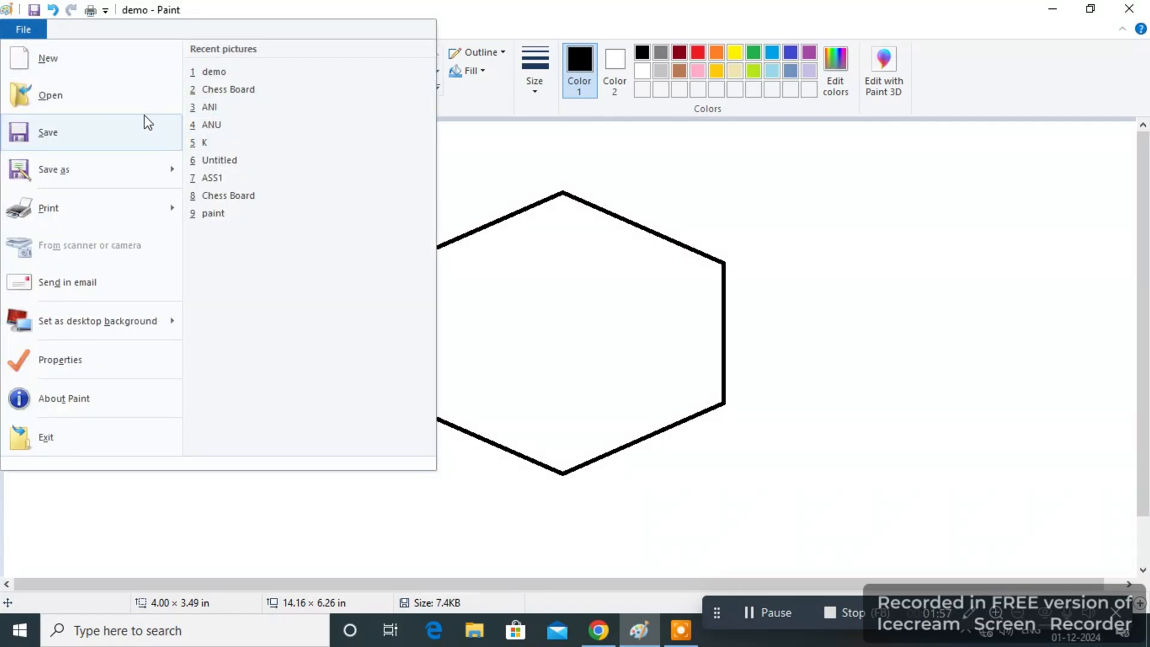
key(Escape)
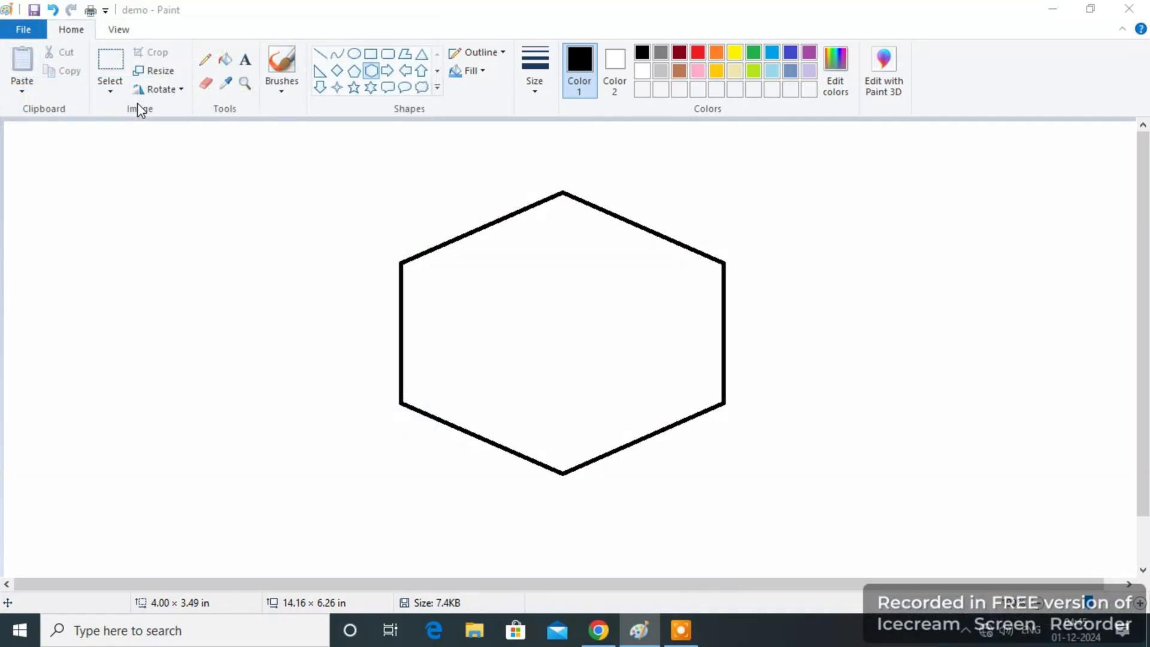
key(ctrl+o)
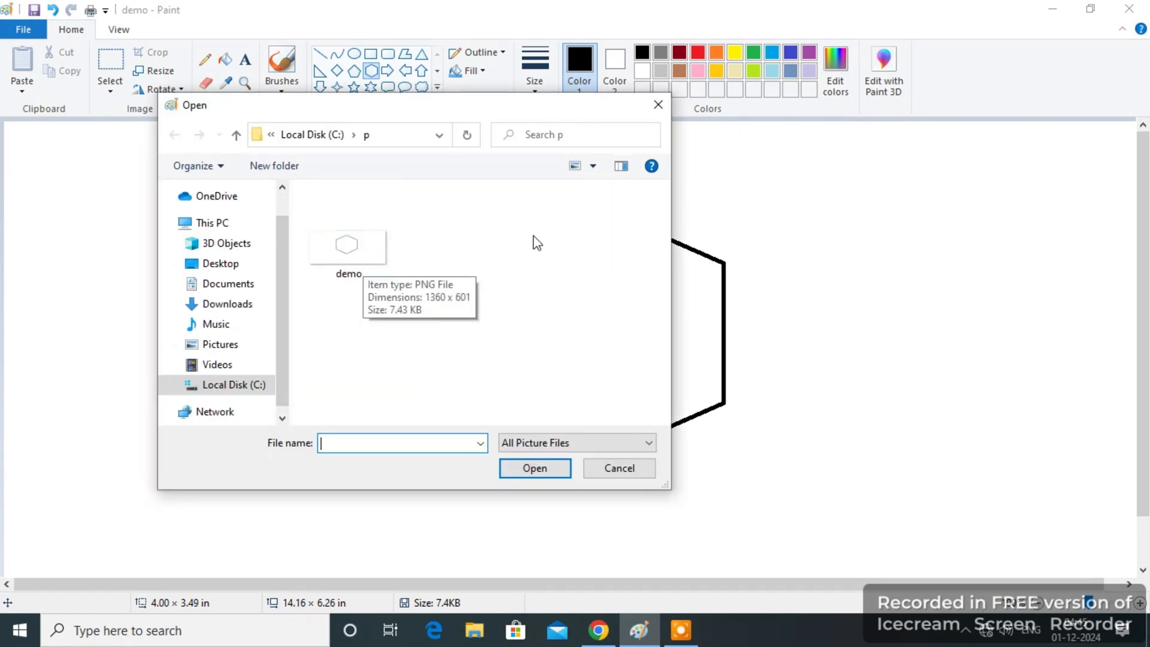
click(617, 469)
Save a copy of the hexagon picture as demo 2 in PNG format in the Pictures folder.
click(24, 29)
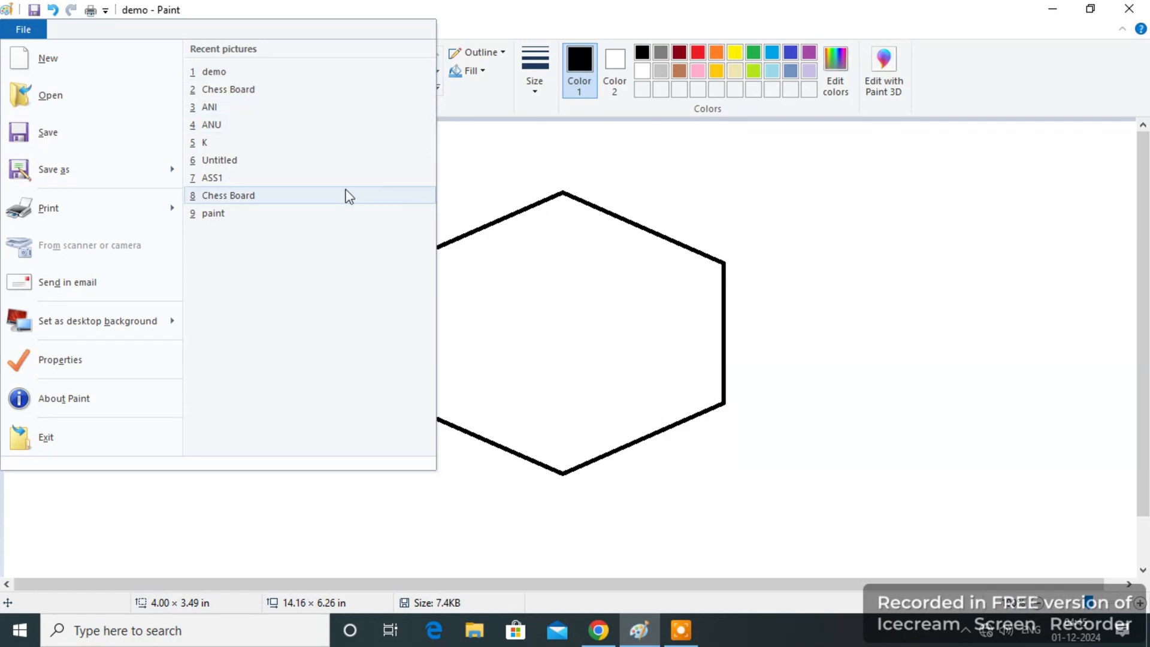
mouse_move(154, 175)
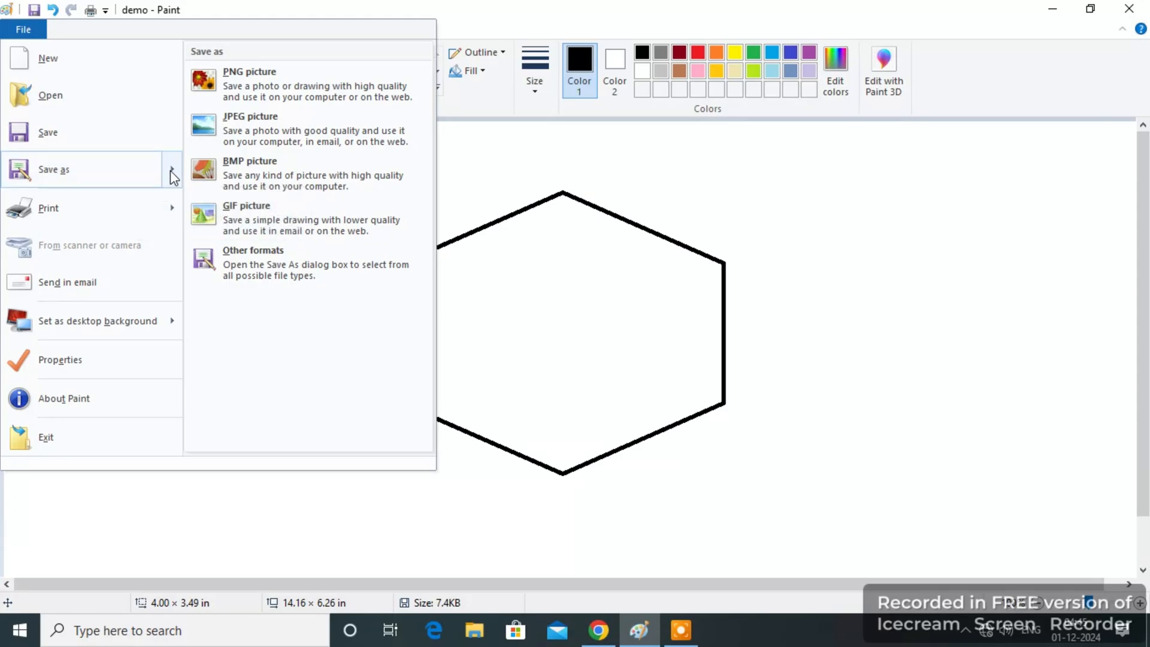
click(136, 174)
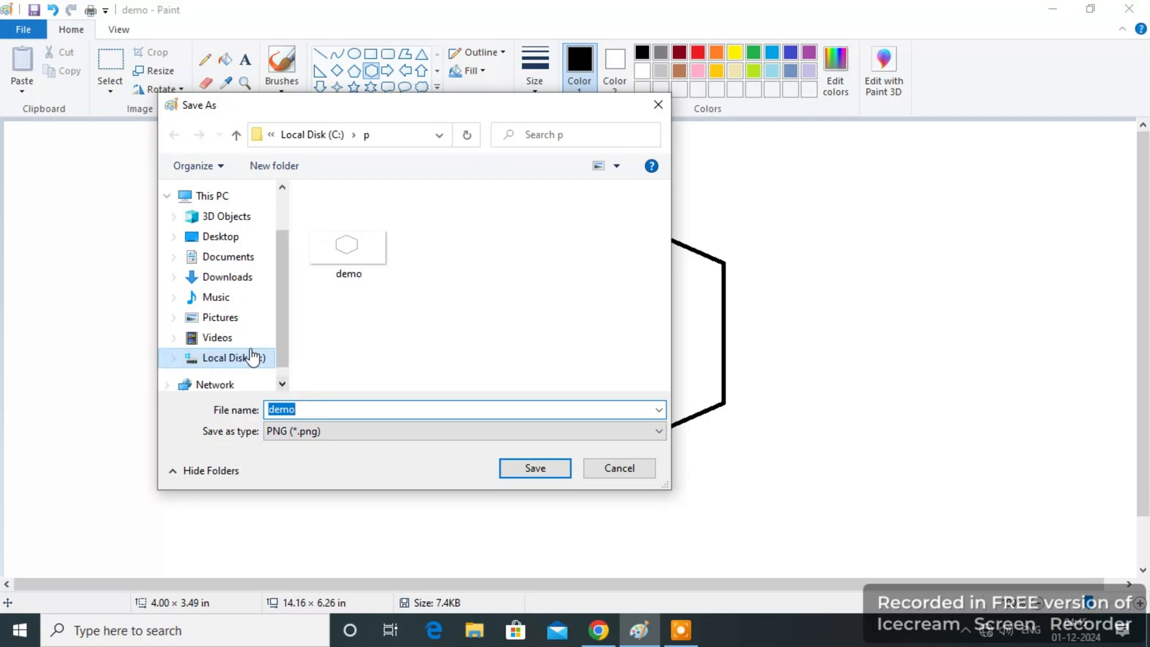
click(242, 324)
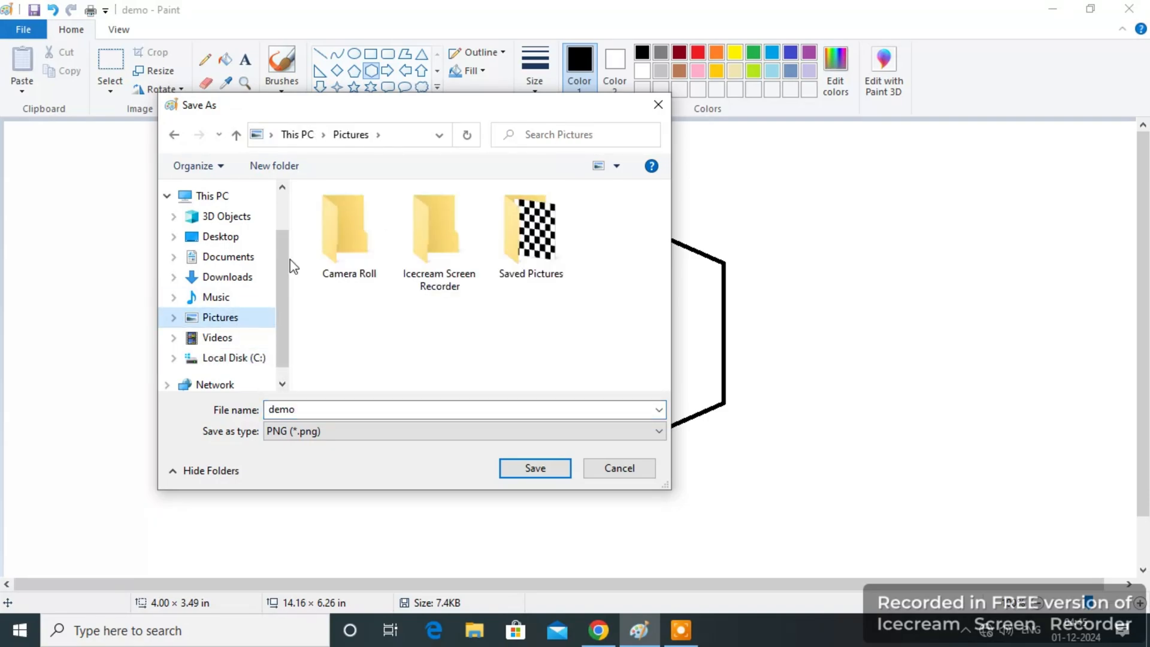
click(316, 409)
click(317, 409)
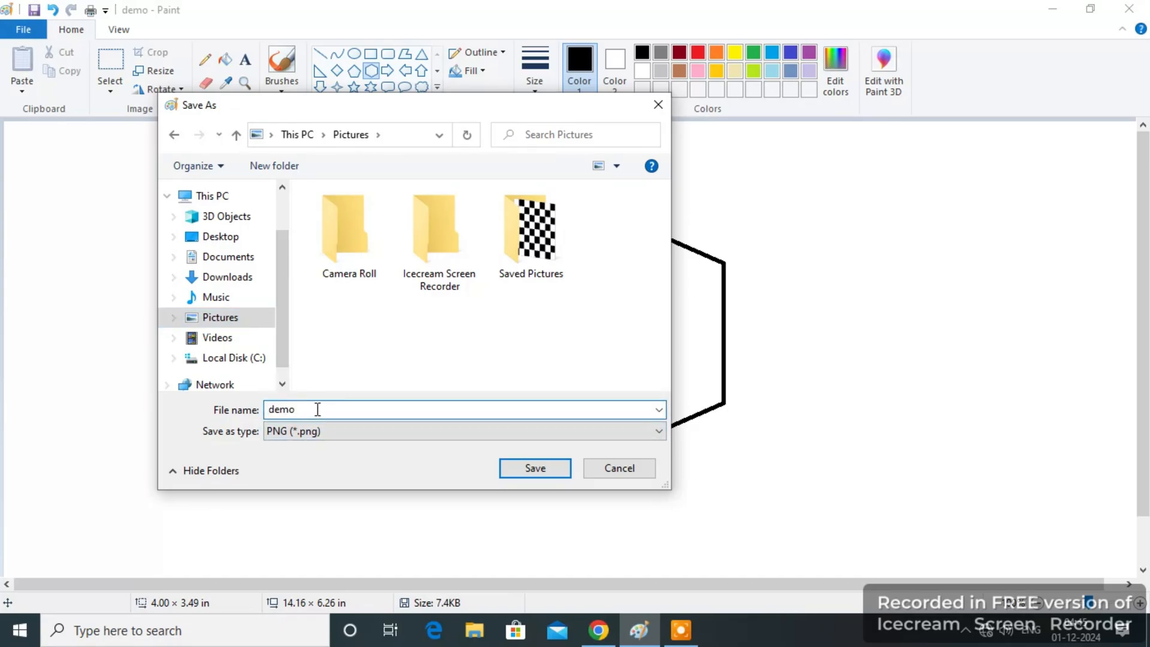
text(2)
click(534, 468)
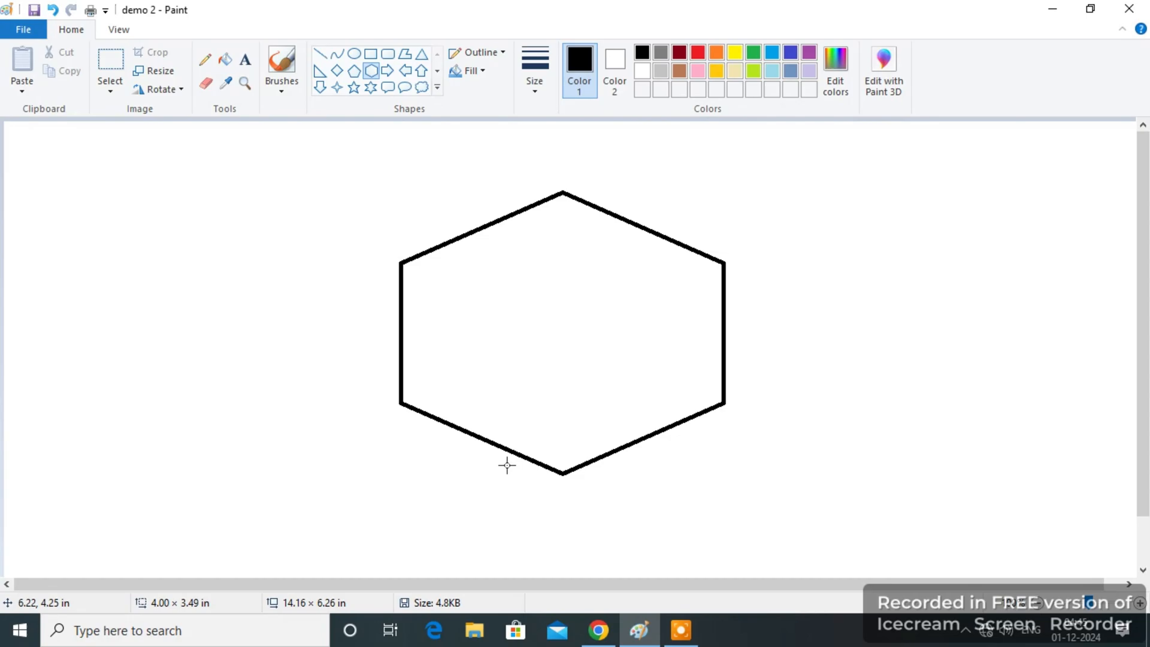
Try to send the hexagon picture by email.
click(42, 35)
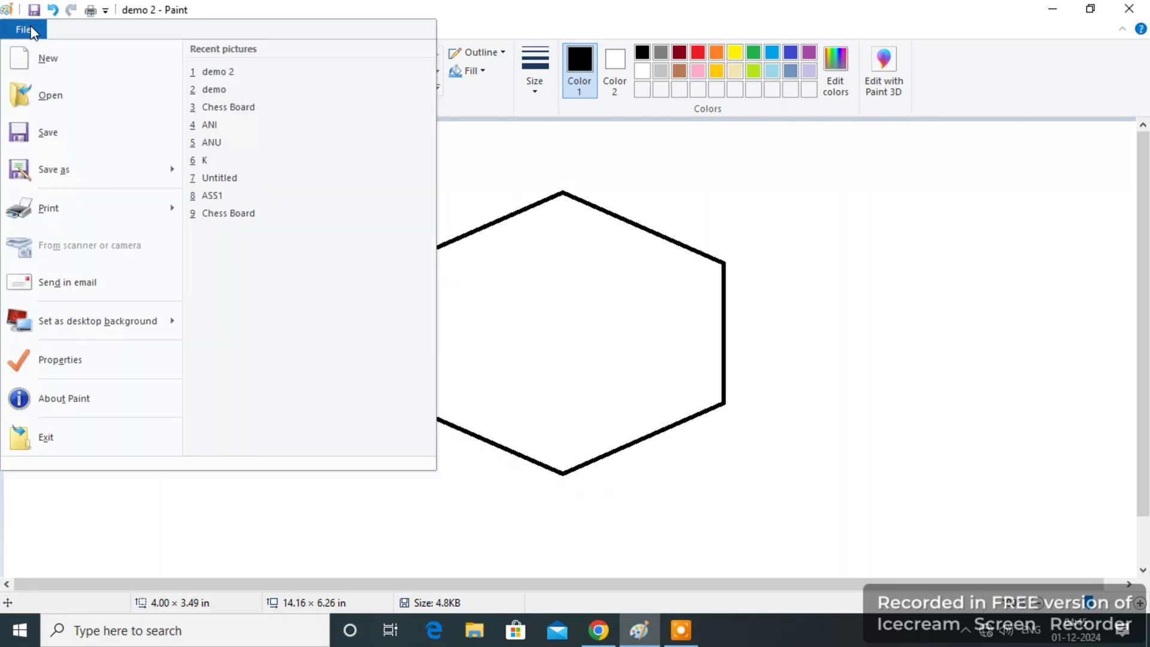
mouse_move(176, 174)
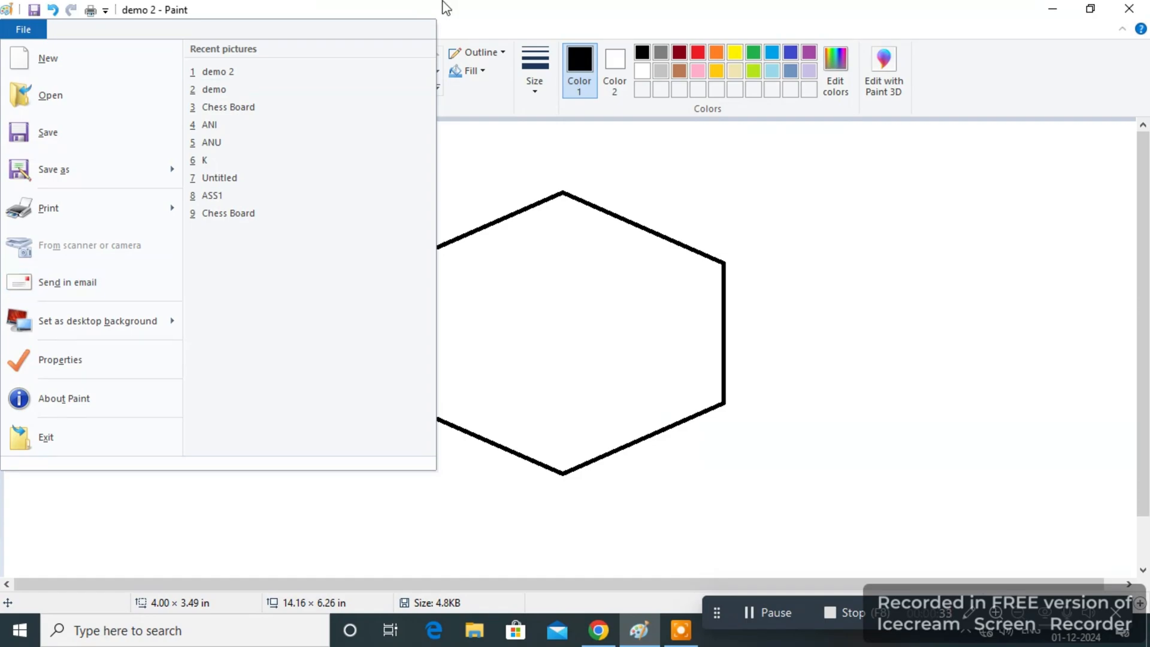
click(101, 296)
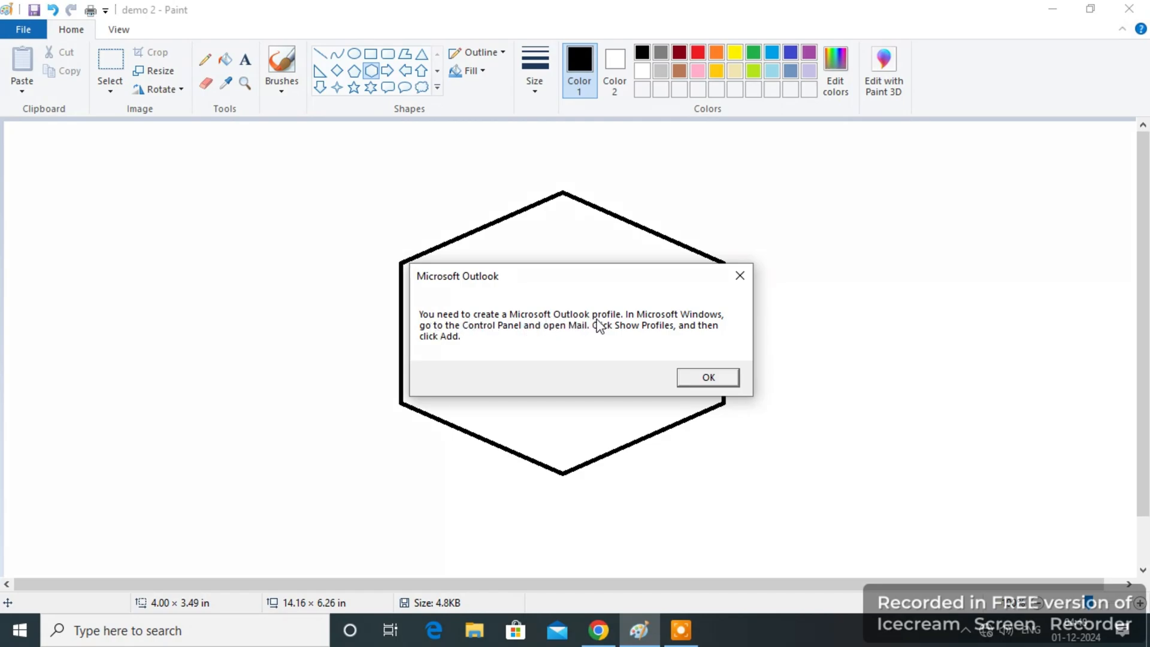
click(747, 279)
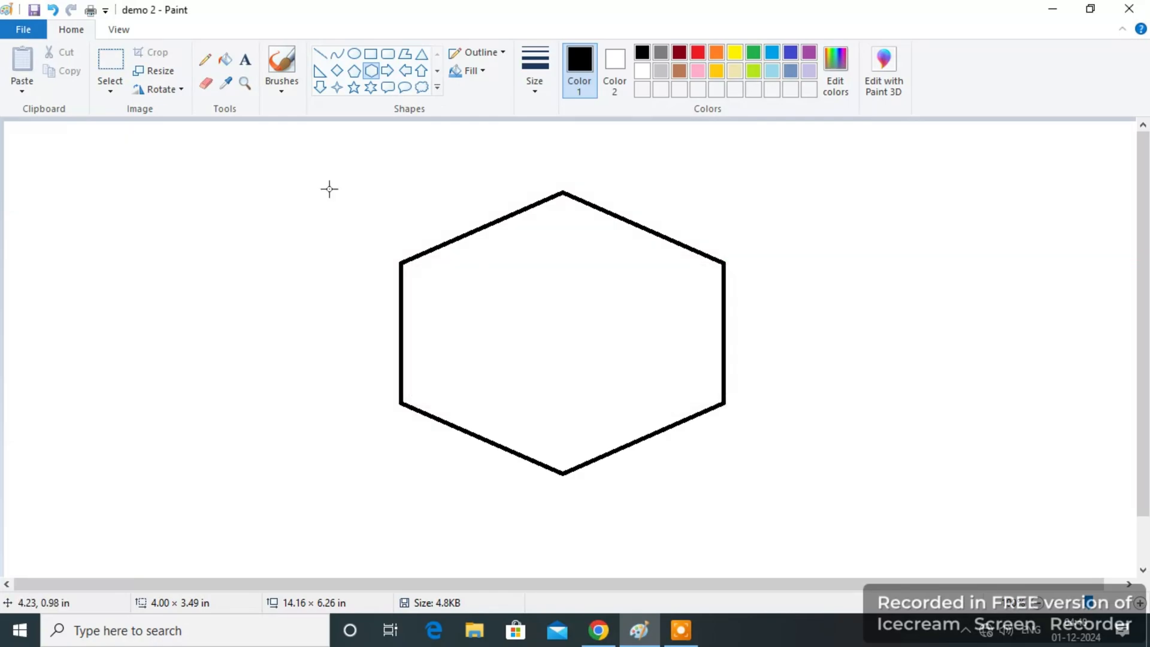
Set the hexagon picture as the desktop background.
click(46, 34)
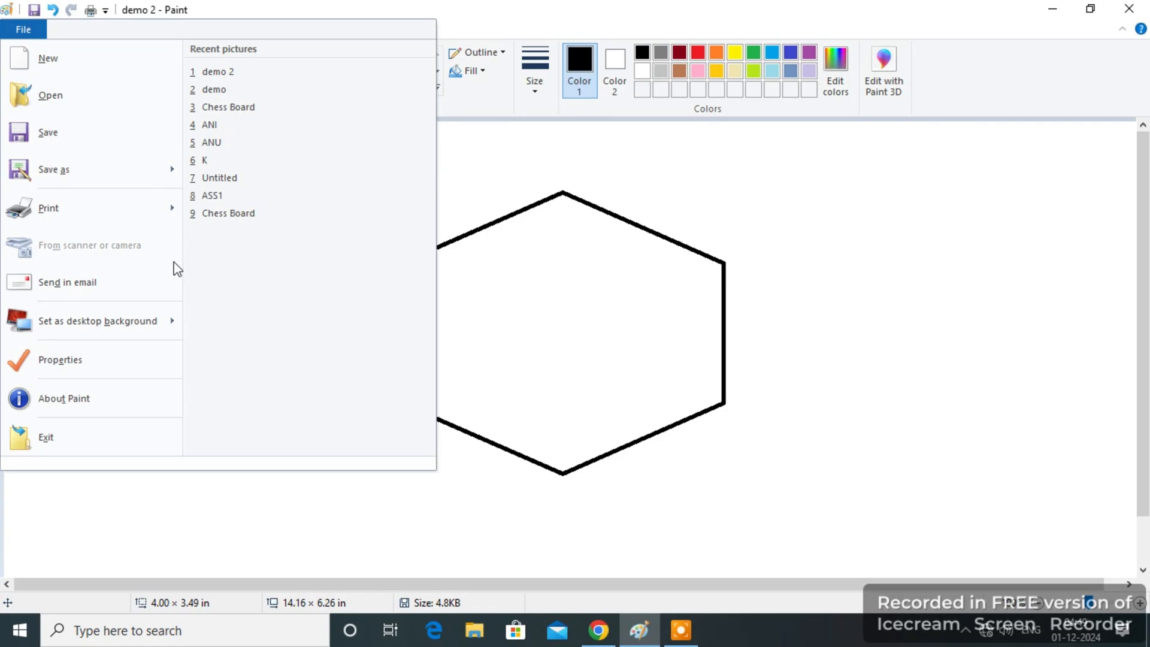
mouse_move(121, 335)
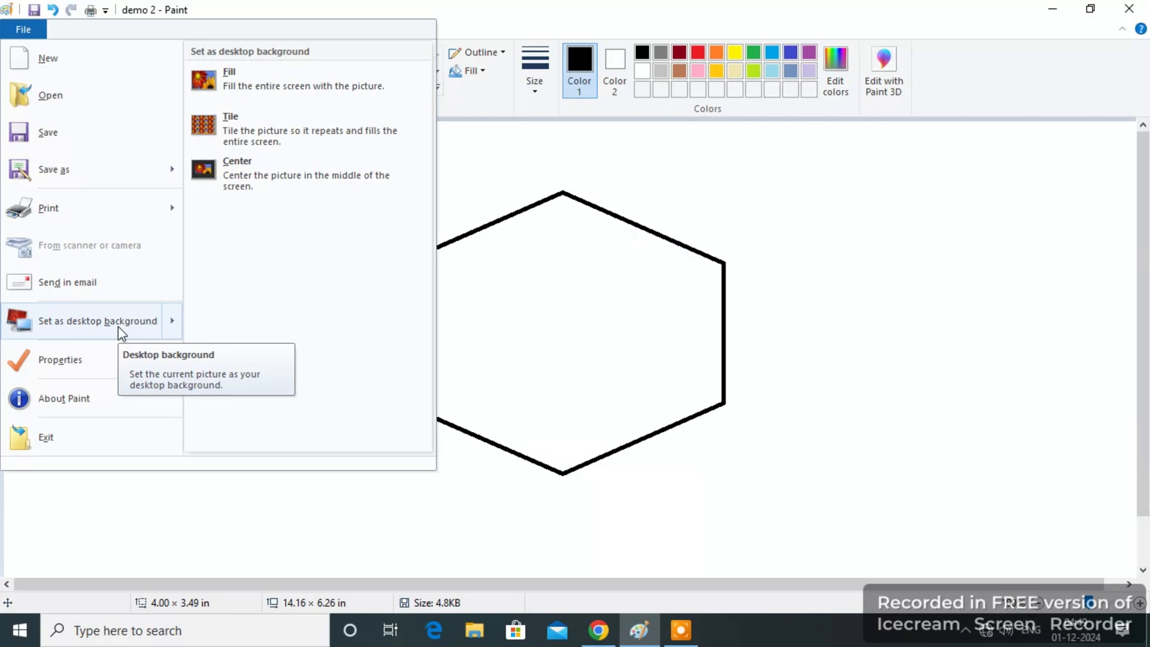
click(636, 381)
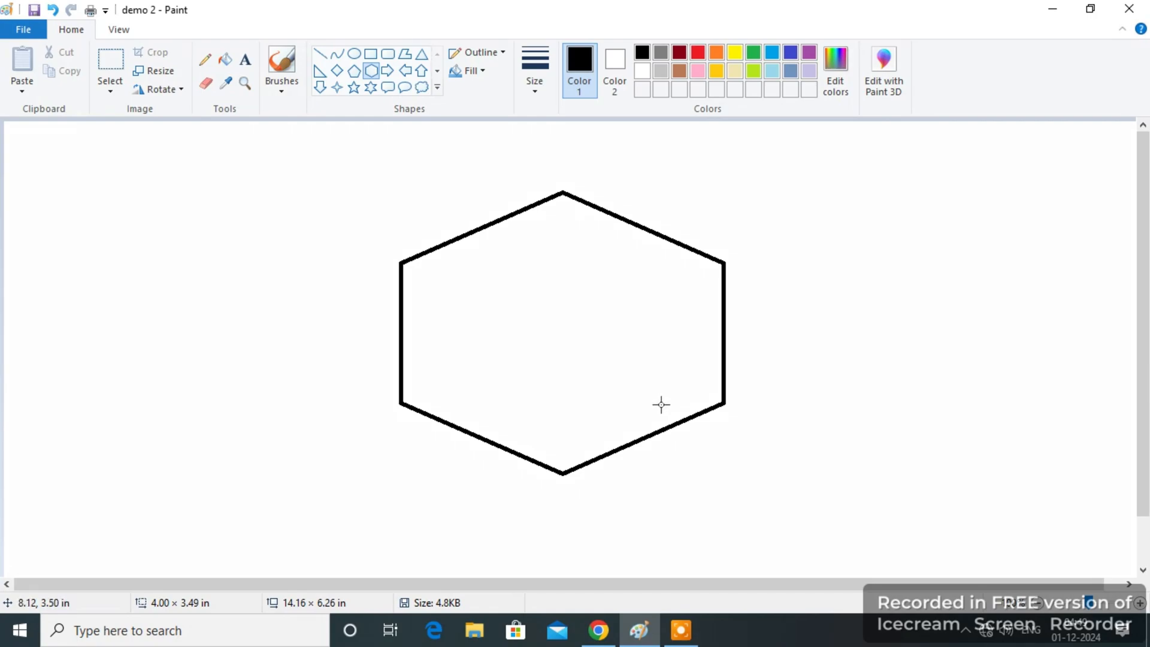
click(24, 31)
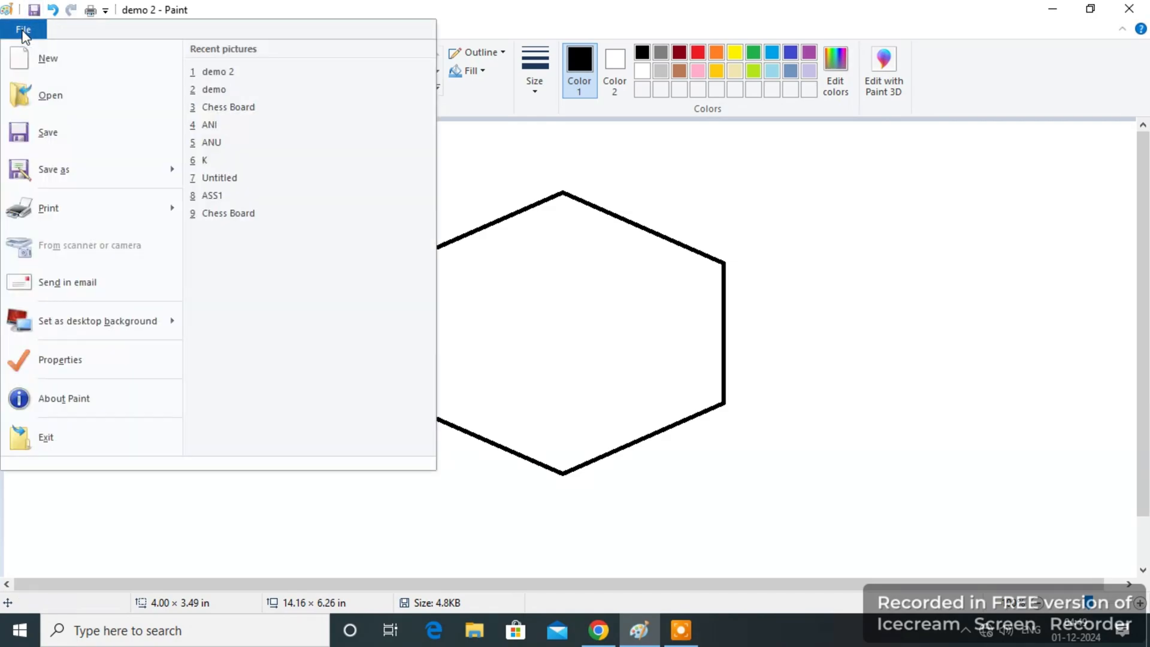
click(127, 325)
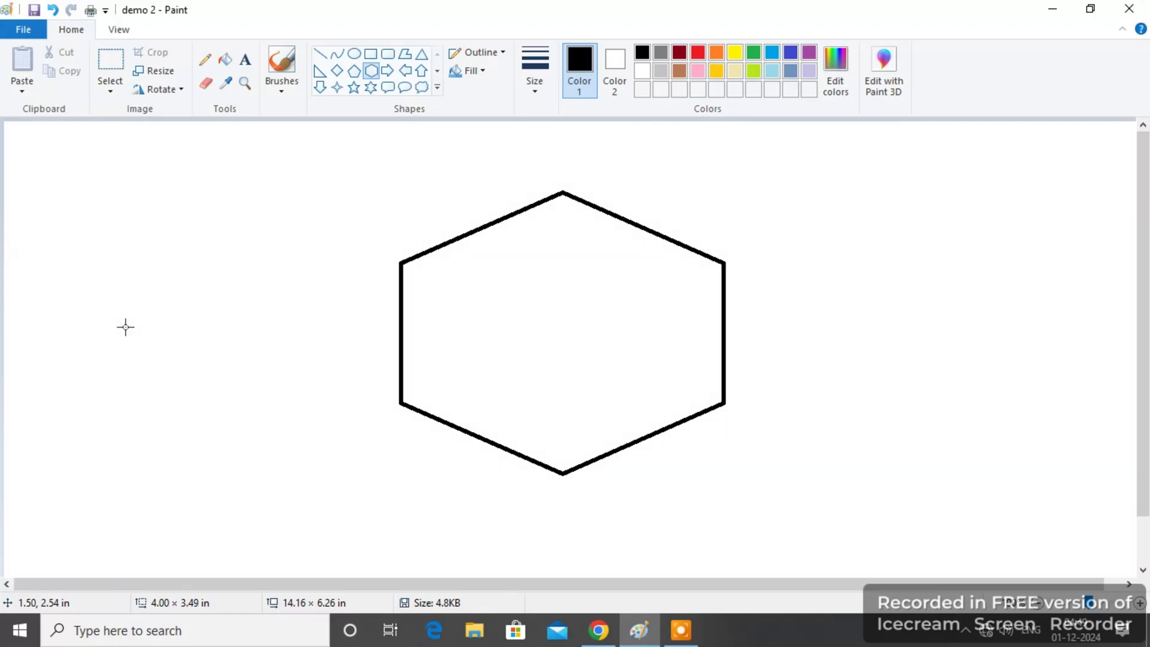
Set the canvas width to 8 inches in the image properties.
click(23, 29)
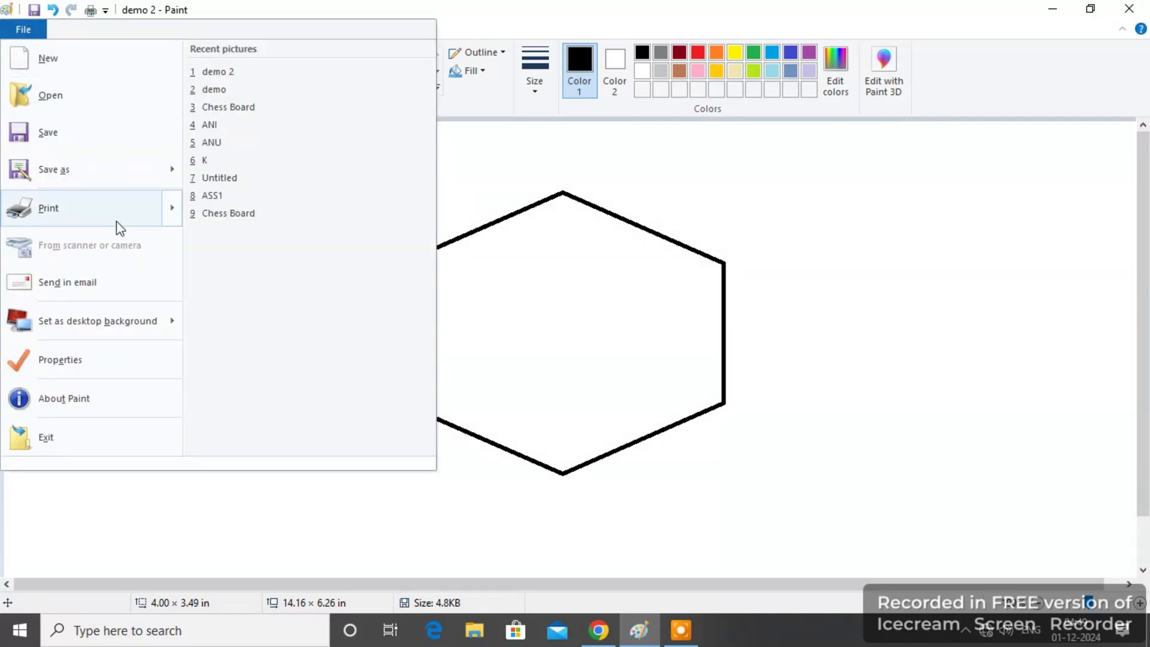
click(84, 375)
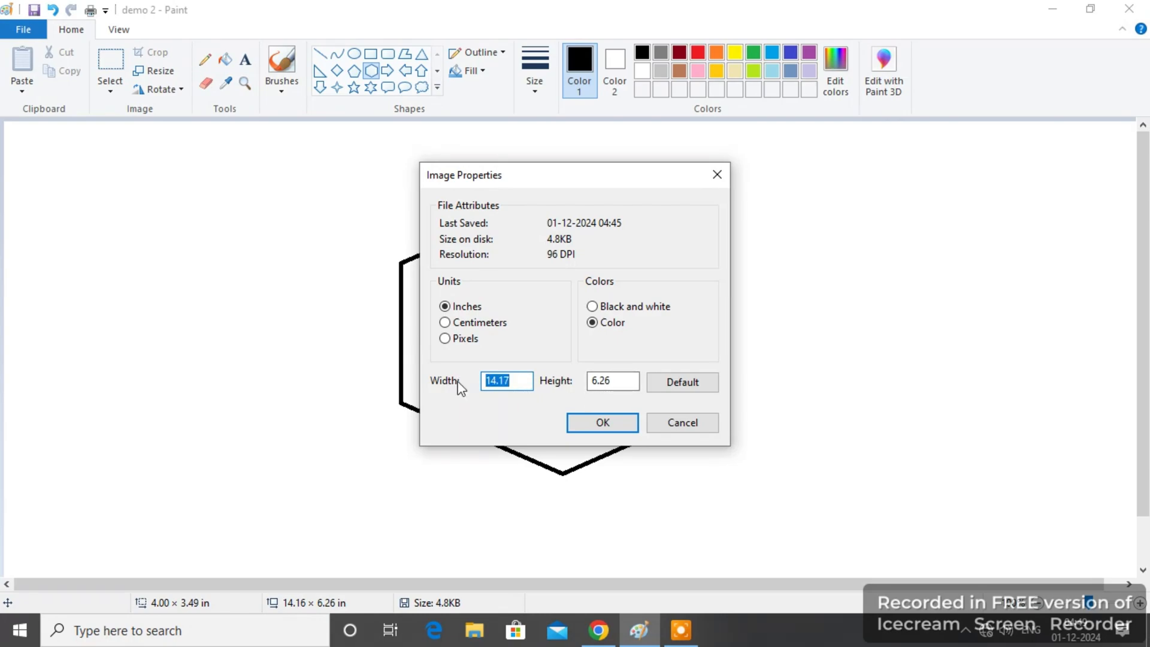
text(8)
click(603, 423)
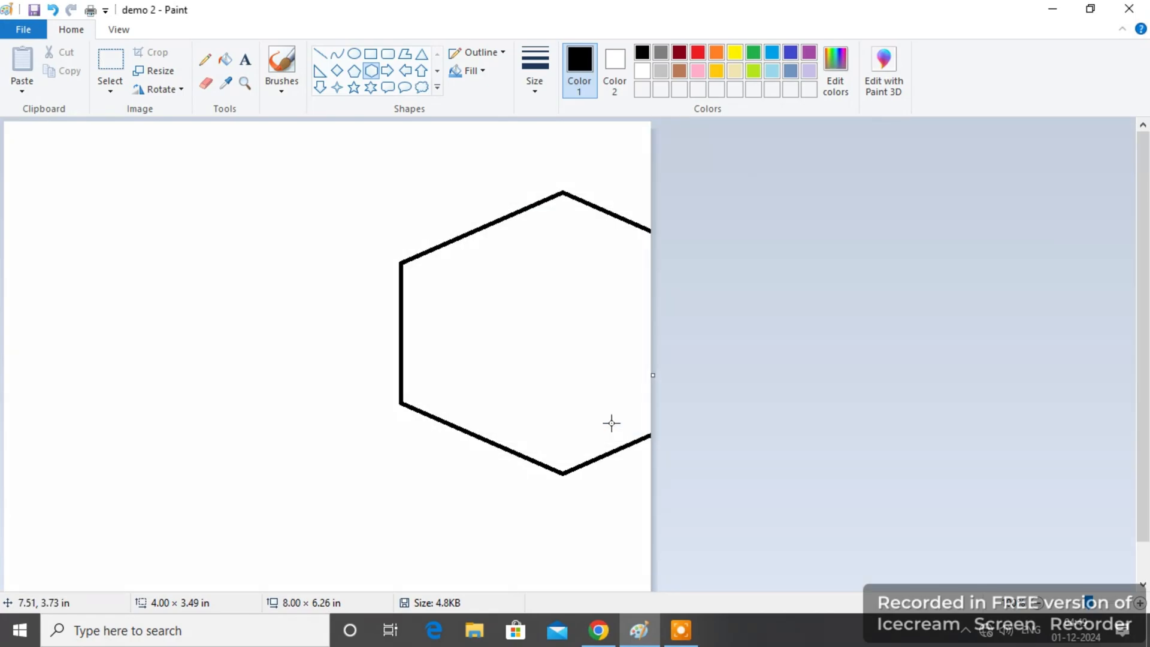
Switch the image properties units to pixels and set the canvas width to 1000.
click(31, 27)
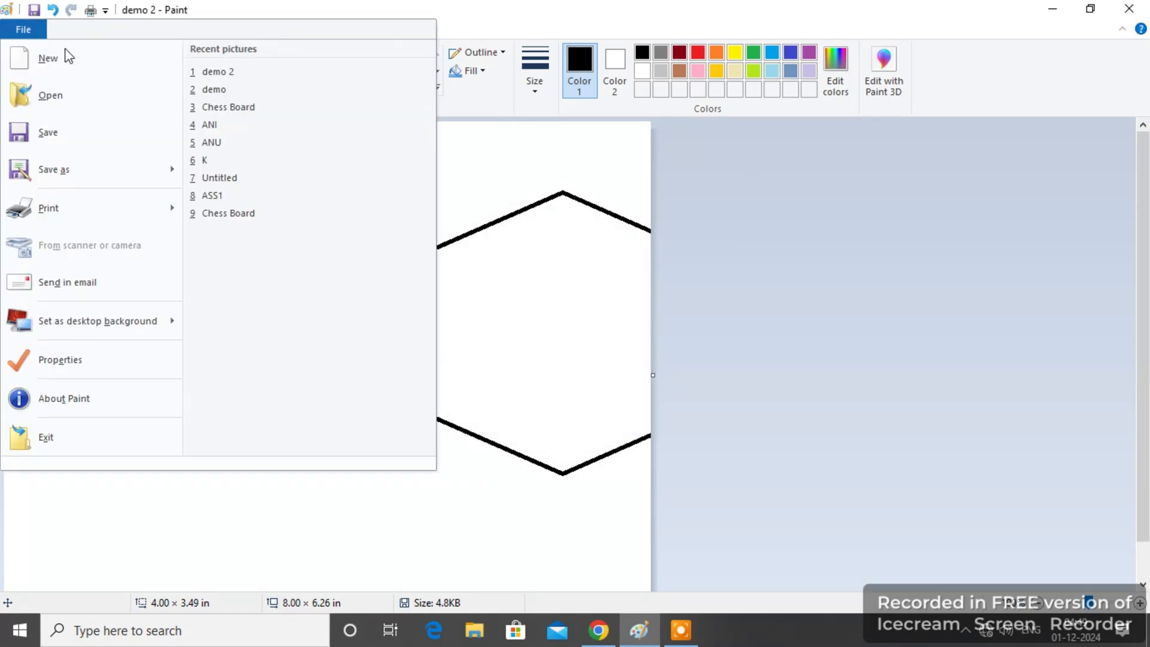
click(133, 368)
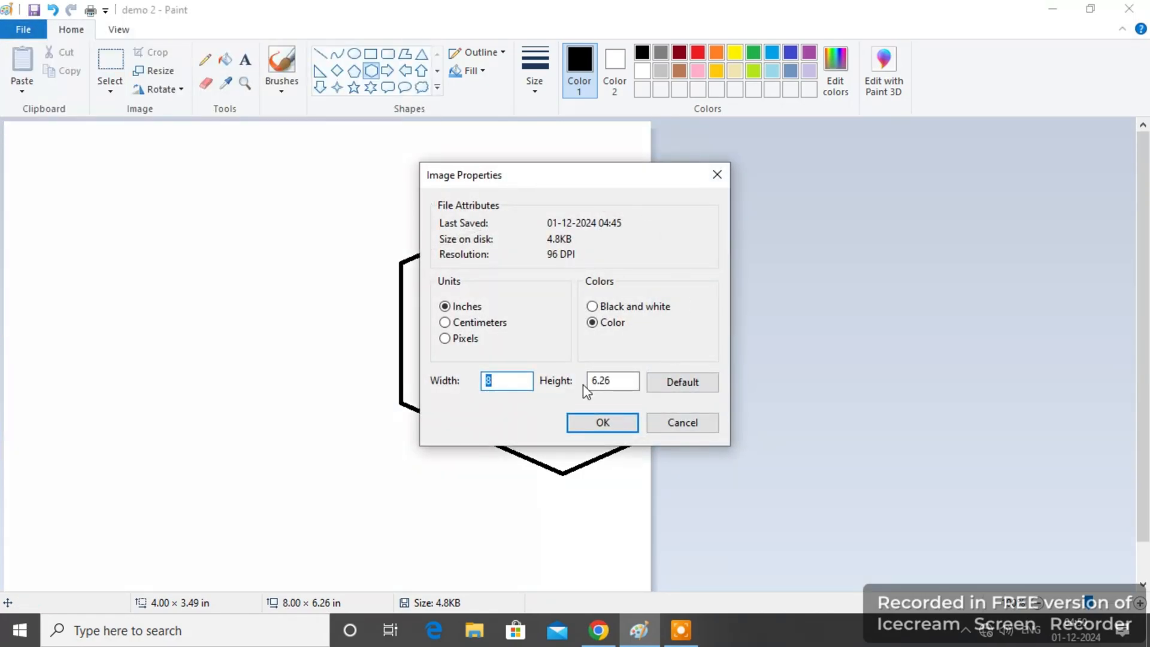
click(455, 322)
click(450, 339)
drag(516, 382, 469, 370)
text(1000)
click(602, 424)
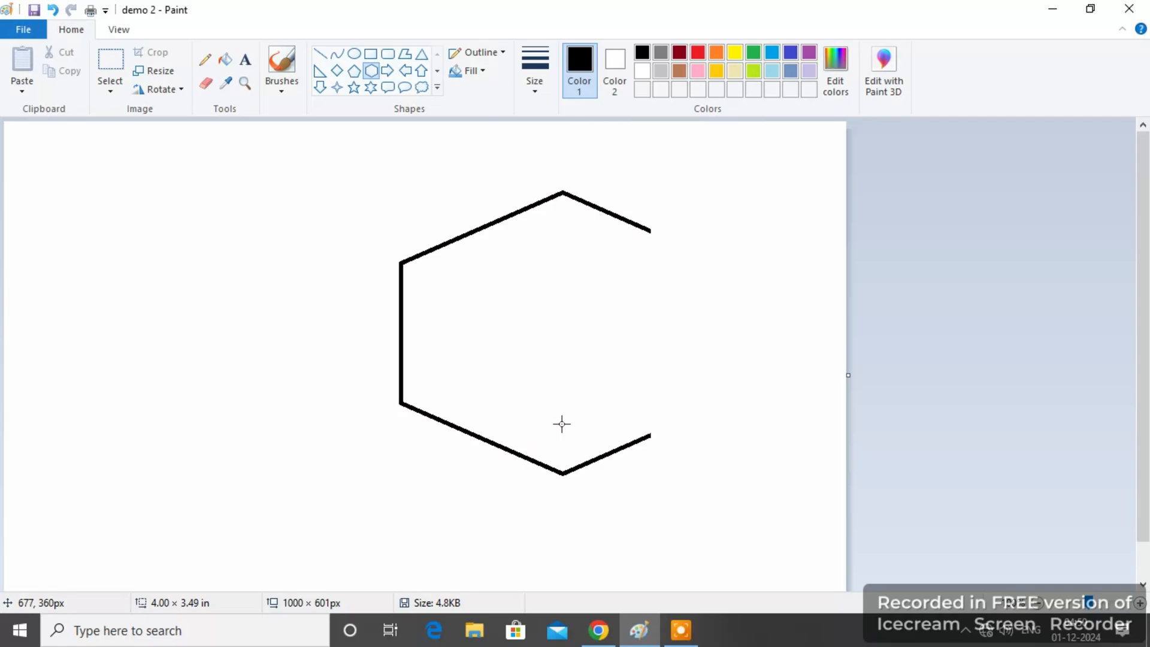
View the About Paint version and licence information, and close it.
click(20, 31)
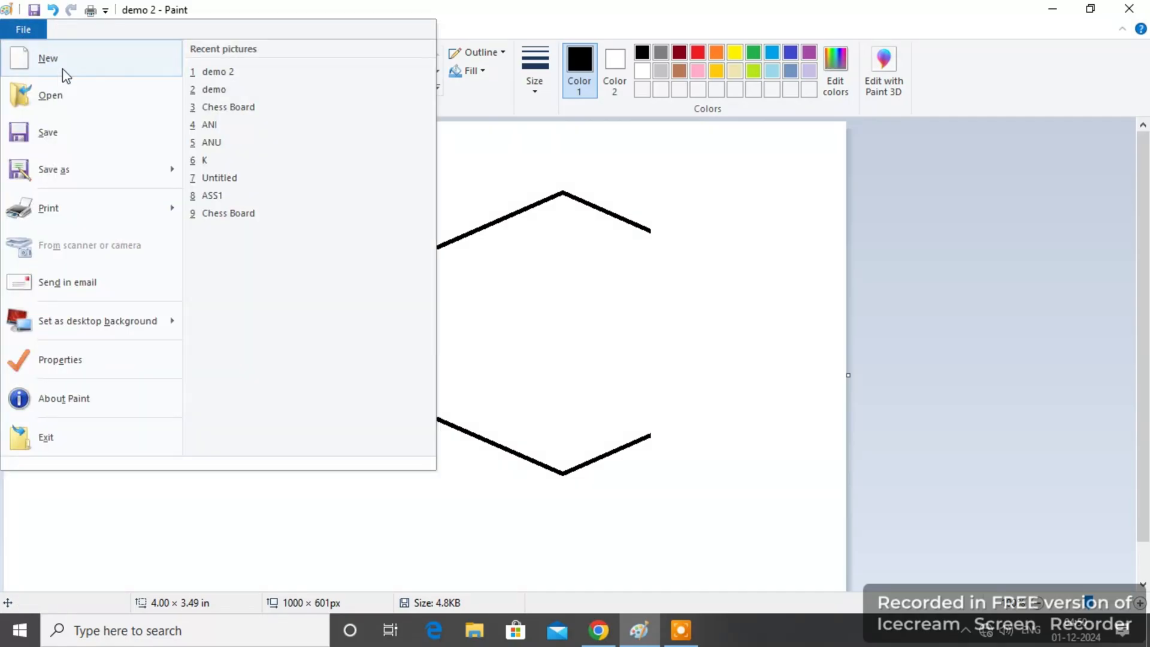
click(122, 405)
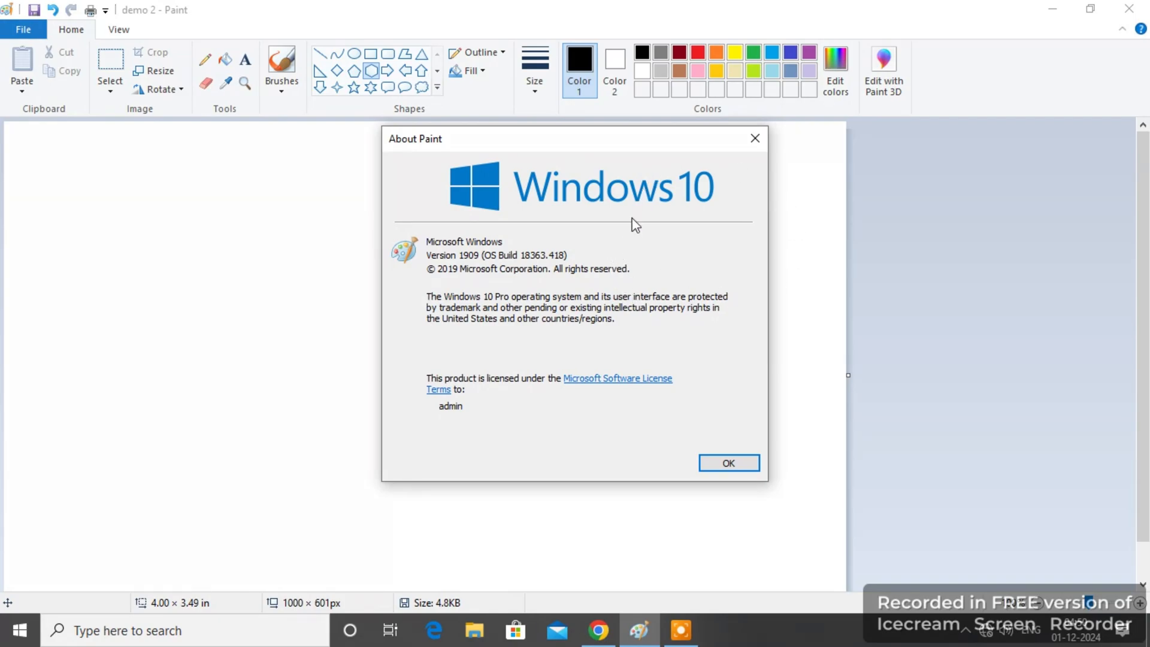
click(755, 139)
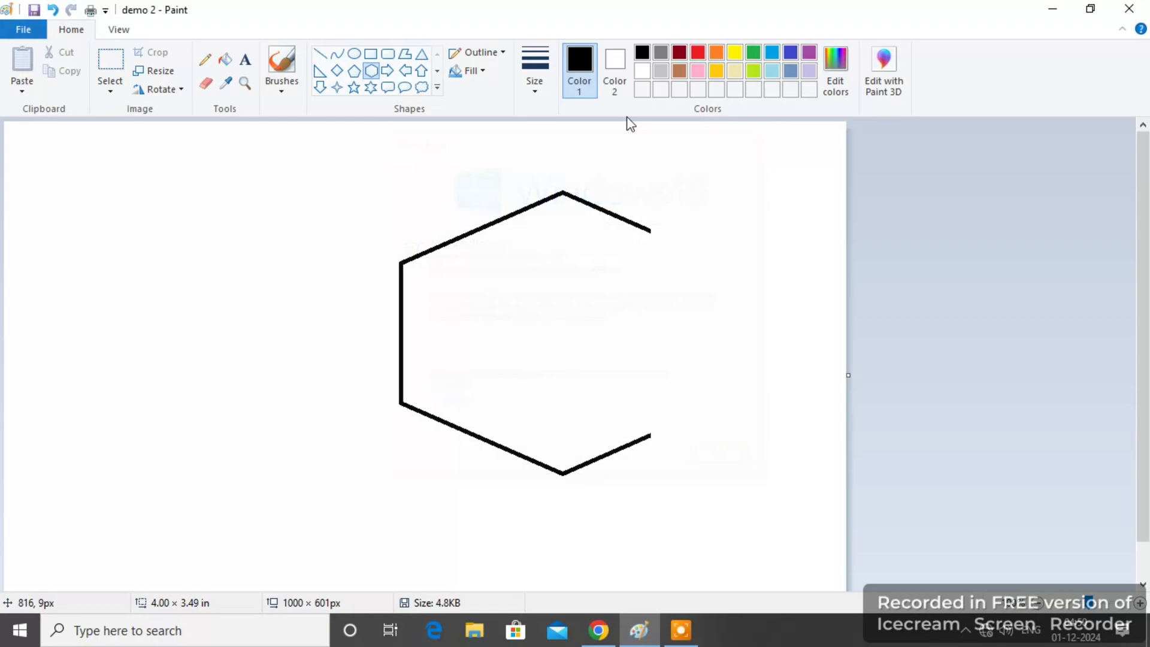
Exit Paint without saving the changes to demo 2.
click(40, 31)
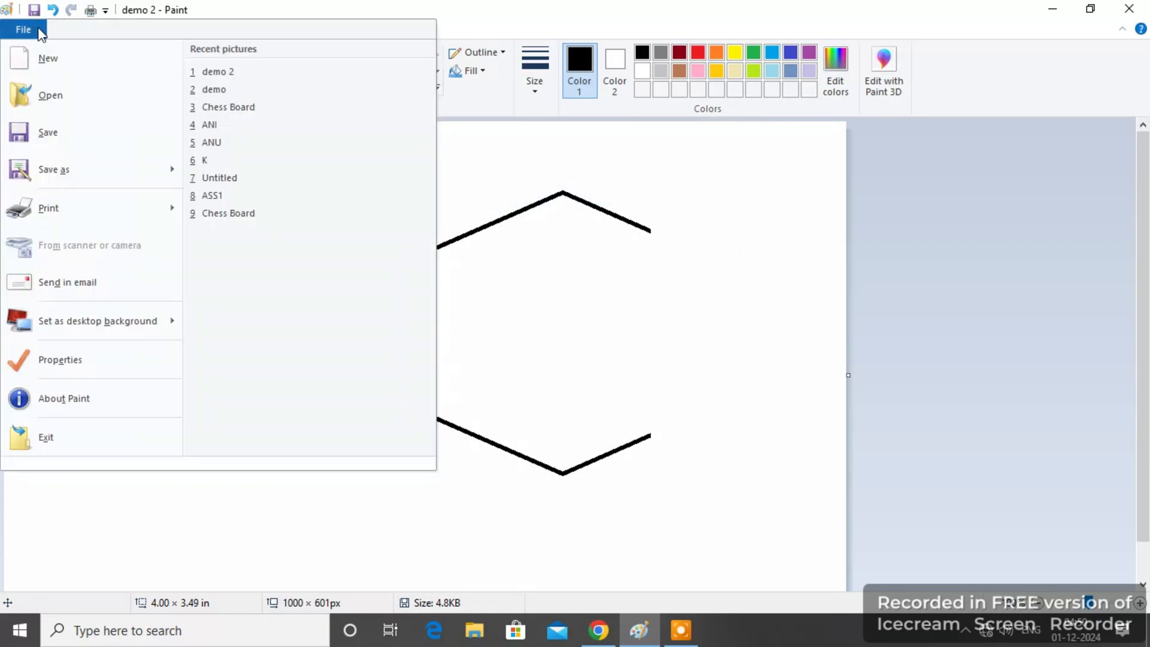
click(87, 454)
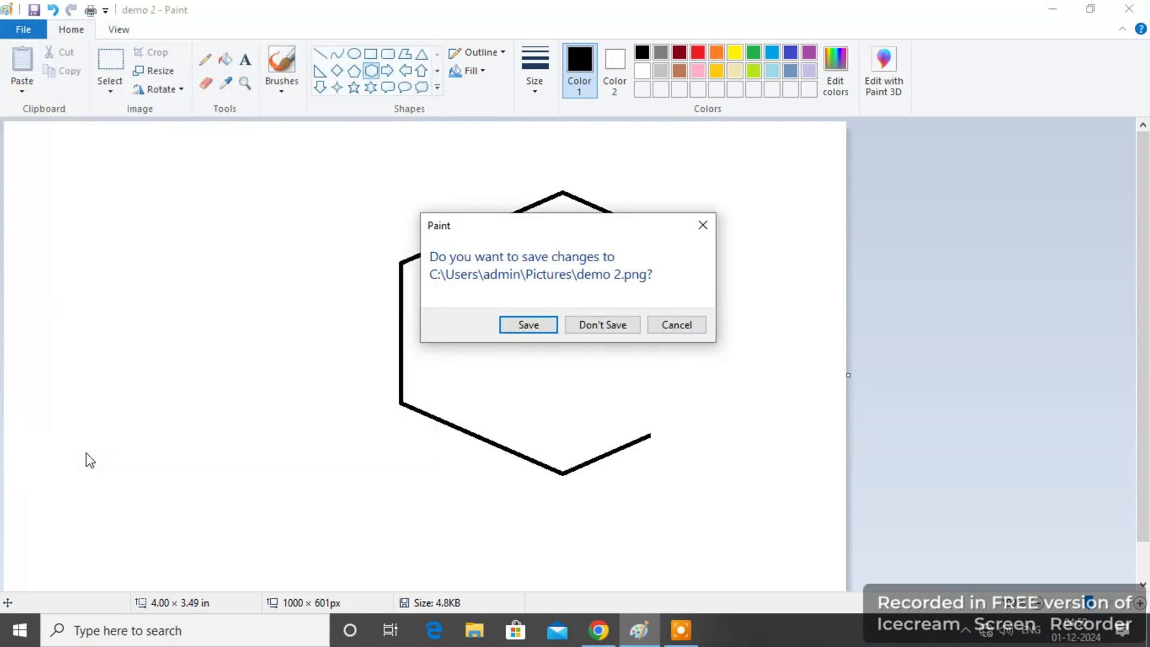
click(609, 329)
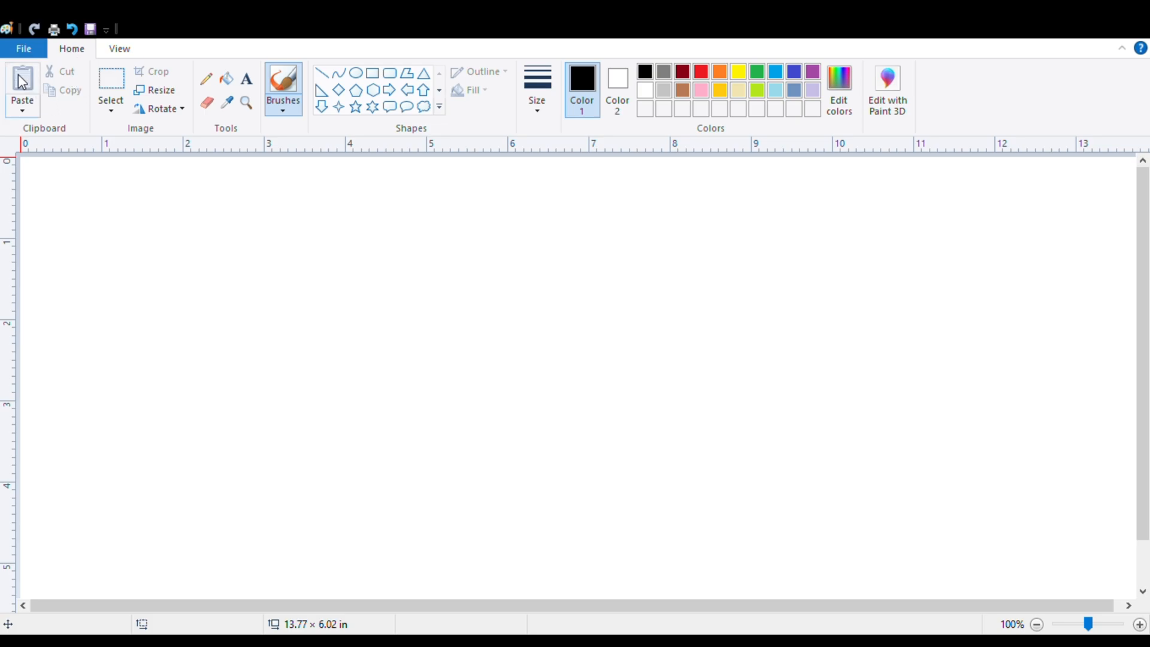
Draw a right-arrow outline about 4.15 × 3.11 in and cut a rectangular area about 1.54 × 2.58 in from its tail end.
click(388, 91)
mouse_move(277, 225)
mouse_down()
mouse_move(534, 401)
mouse_move(614, 475)
mouse_up()
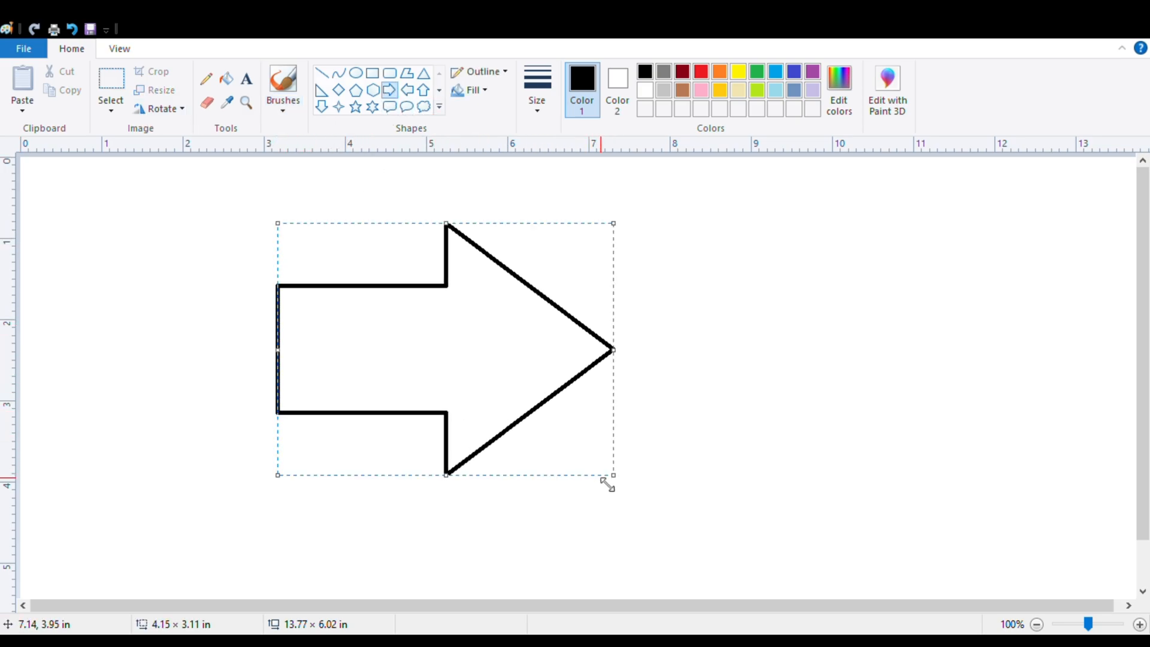
click(119, 107)
drag(232, 242, 363, 460)
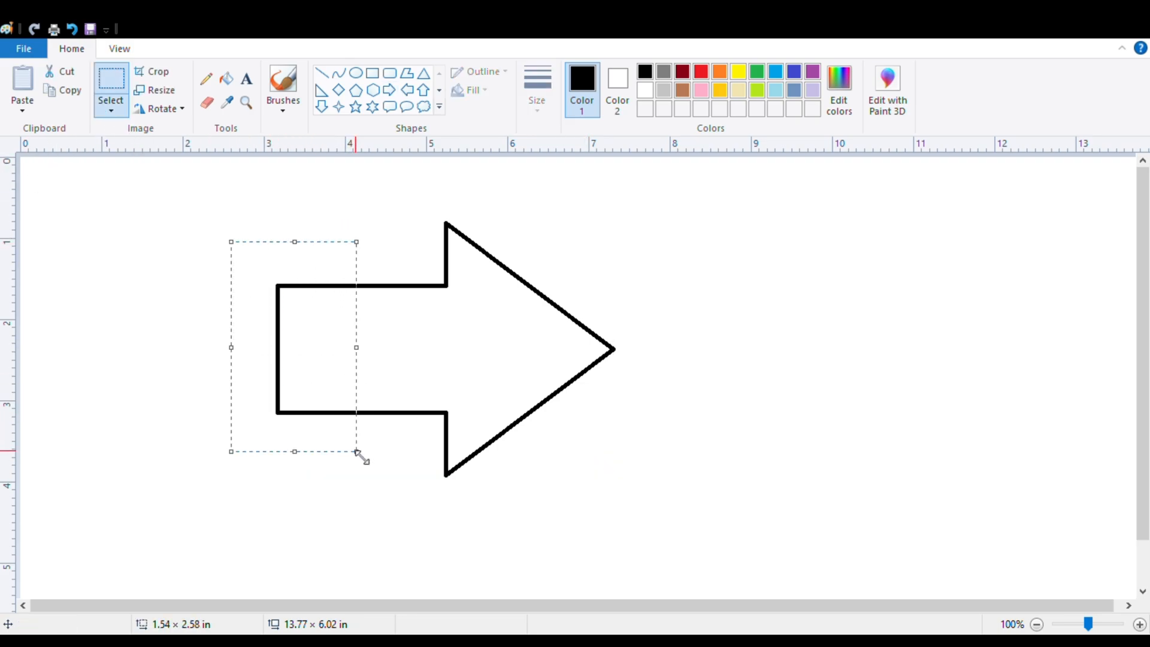
click(68, 72)
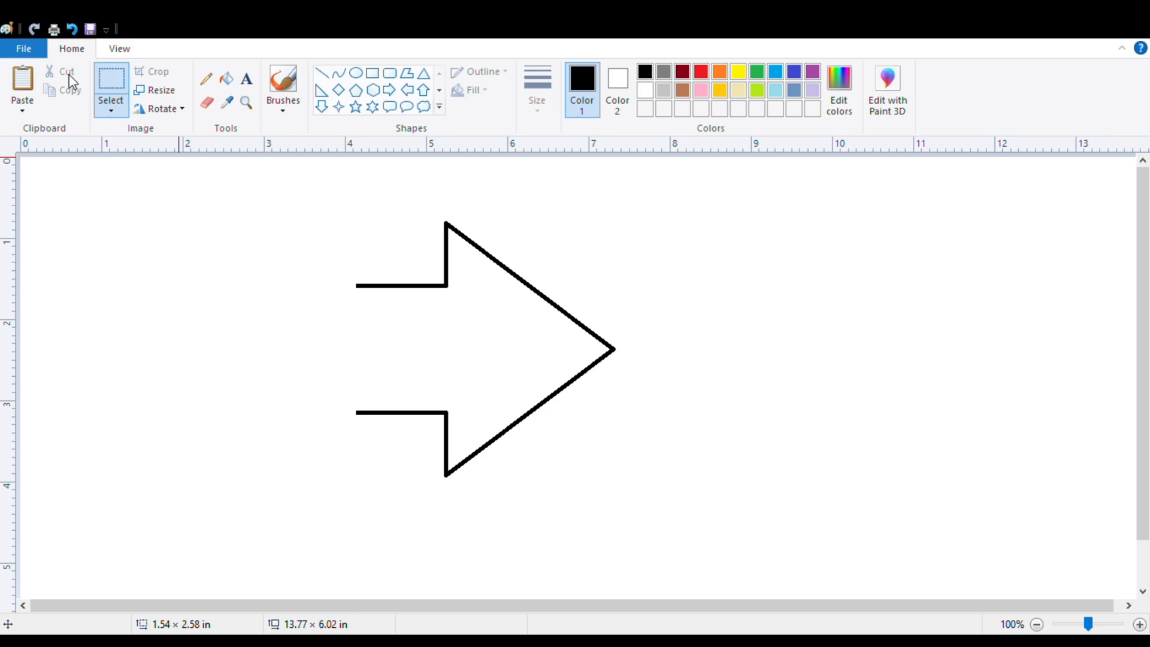
Paste the cut tail piece and move it to the canvas's upper-right area, clear of the arrow.
click(30, 84)
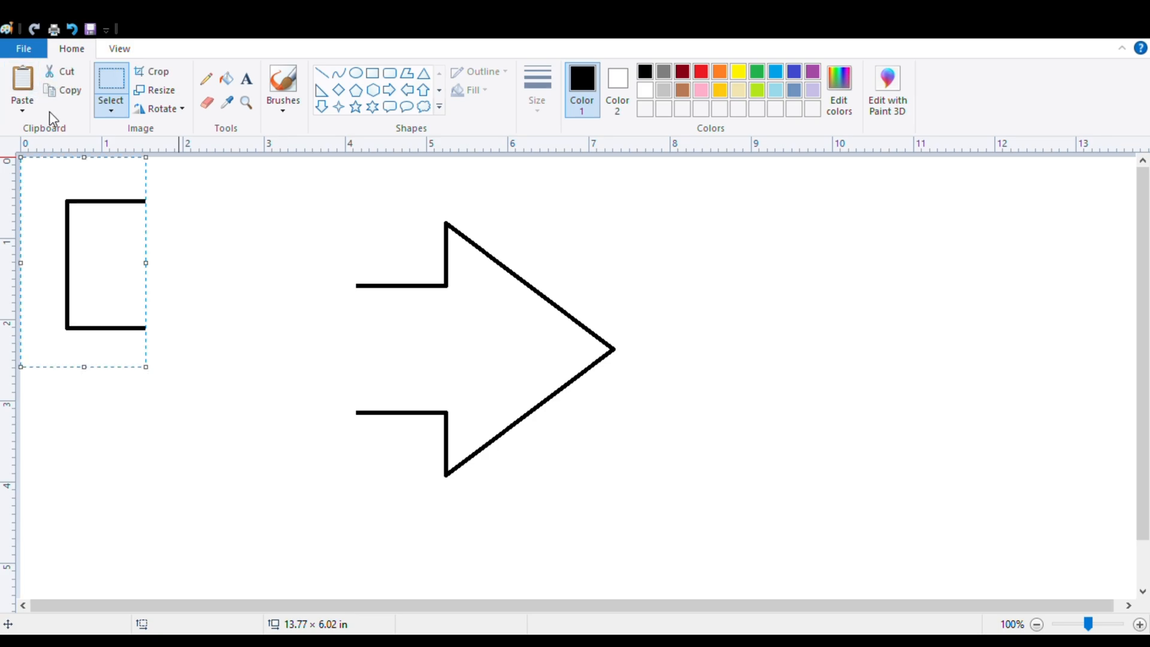
drag(113, 245, 911, 248)
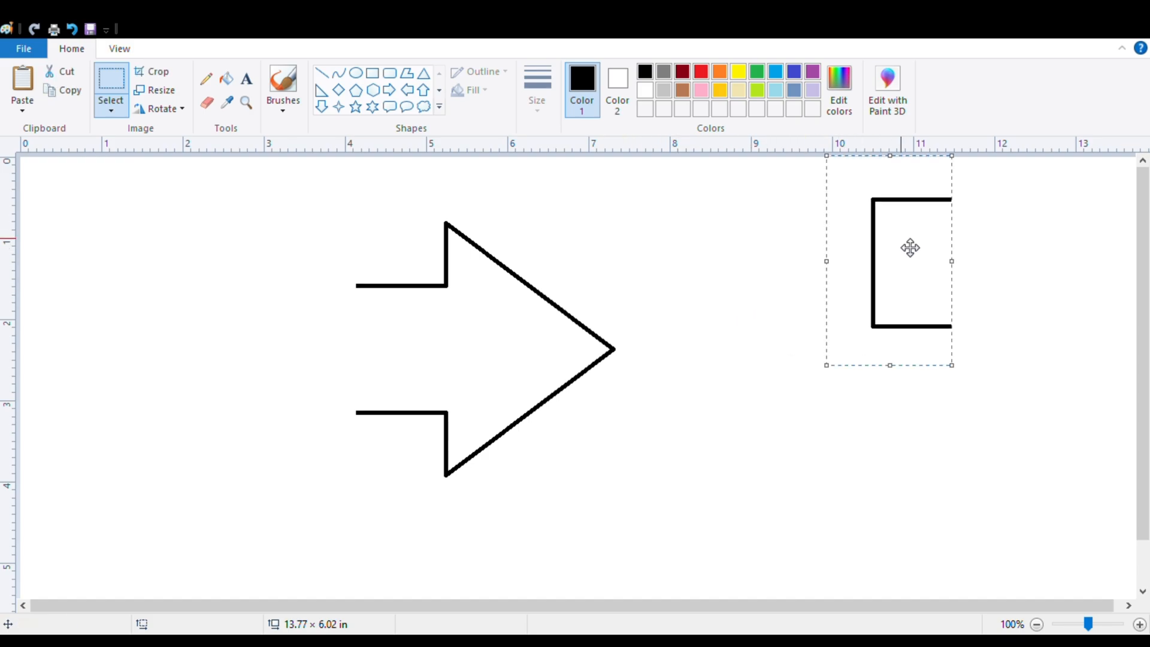
click(717, 256)
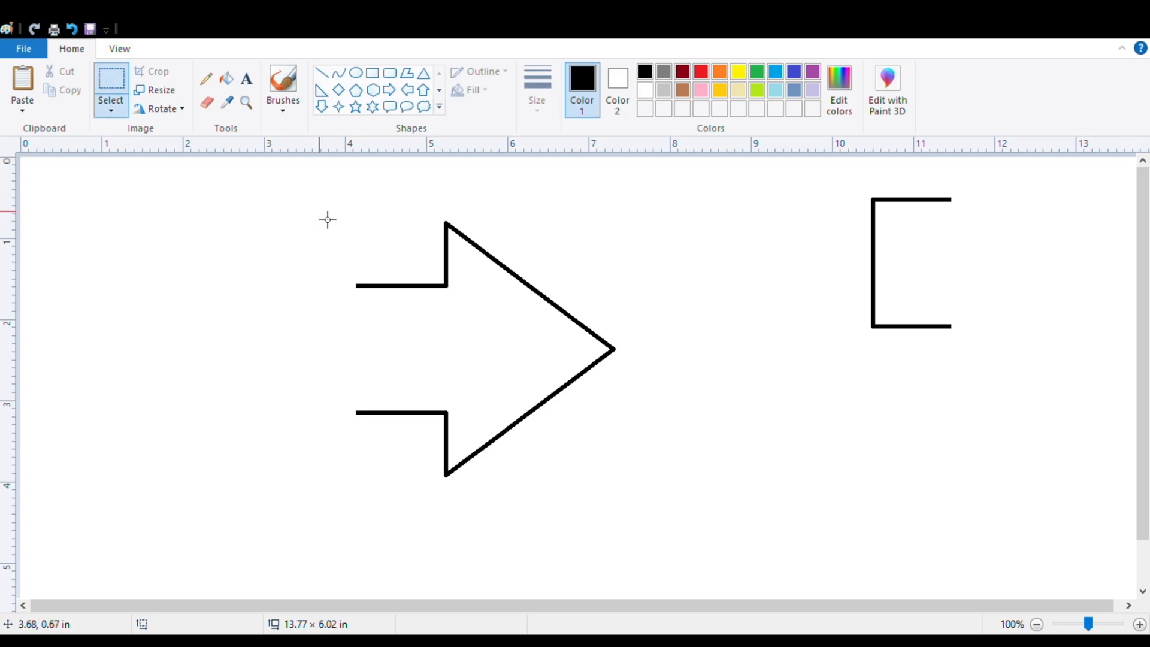
Copy the remaining arrow in a selection about 3.77 × 3.51 in and place one pasted copy at its lower right and another at its left.
drag(321, 205, 627, 490)
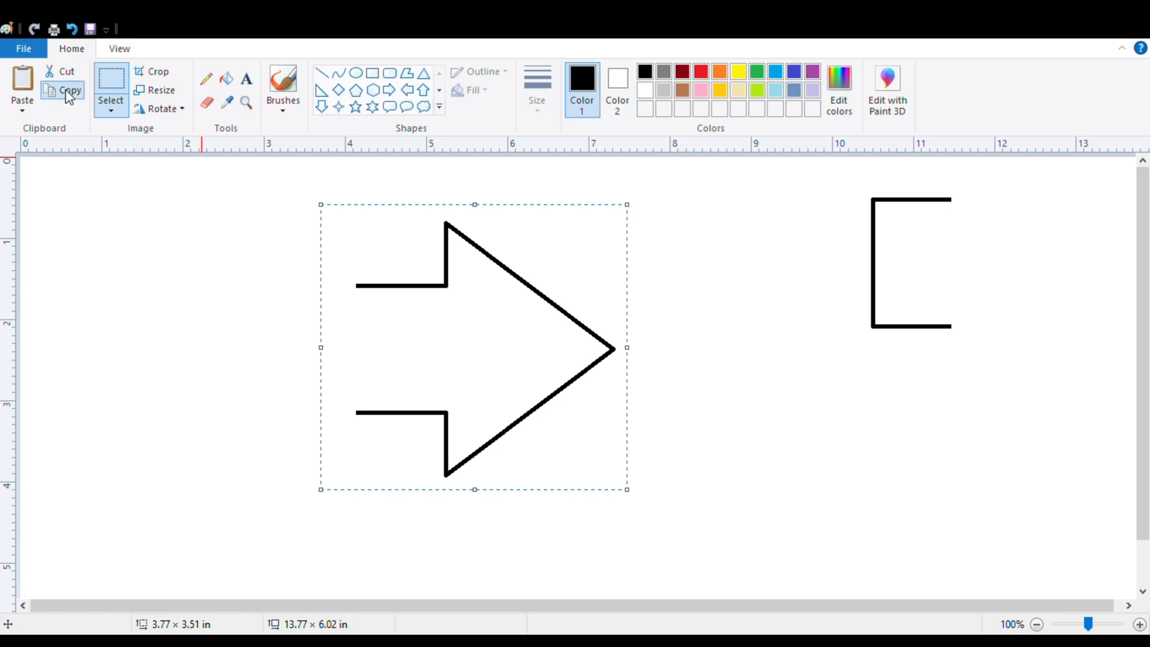
click(26, 84)
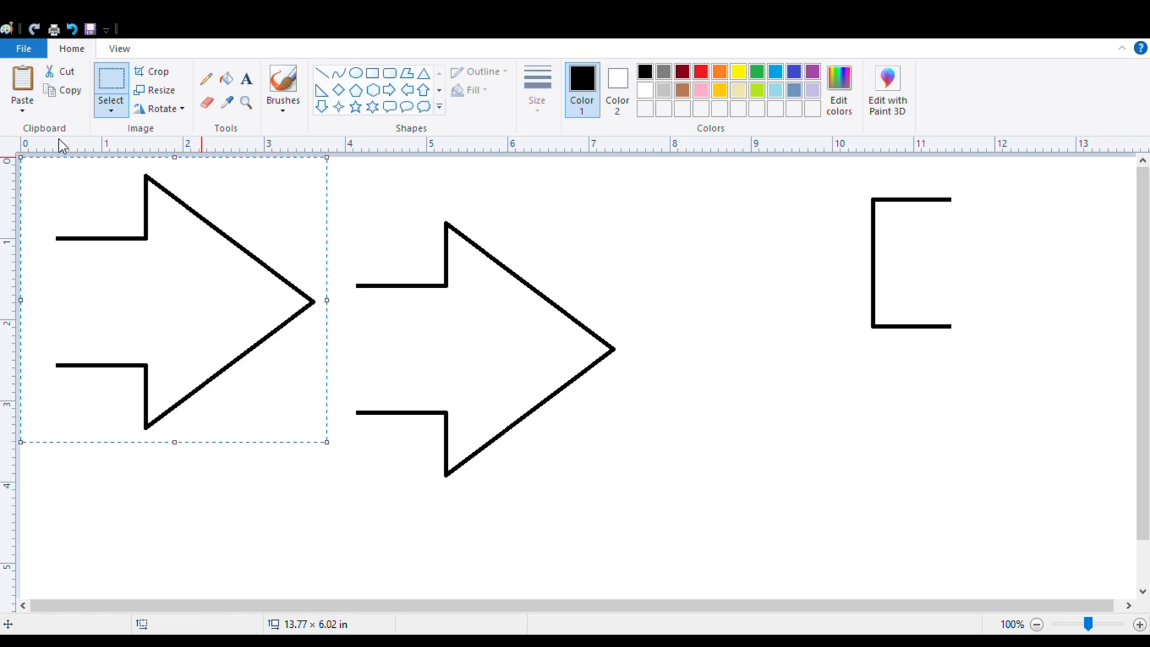
drag(128, 249, 790, 384)
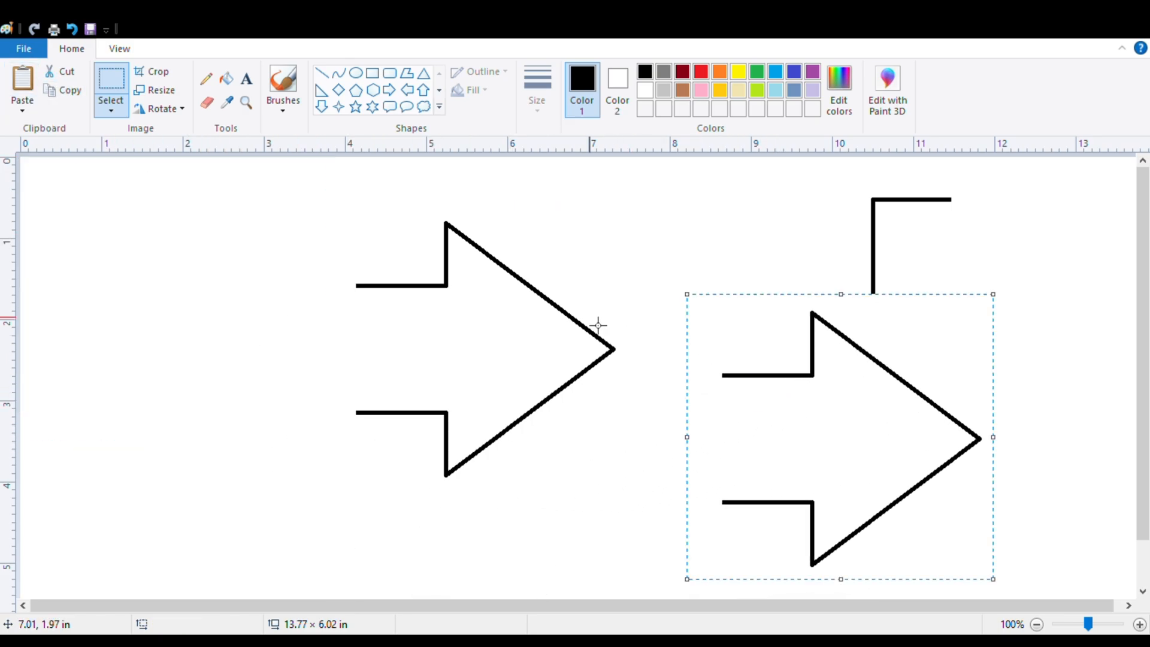
click(23, 84)
drag(179, 295, 189, 338)
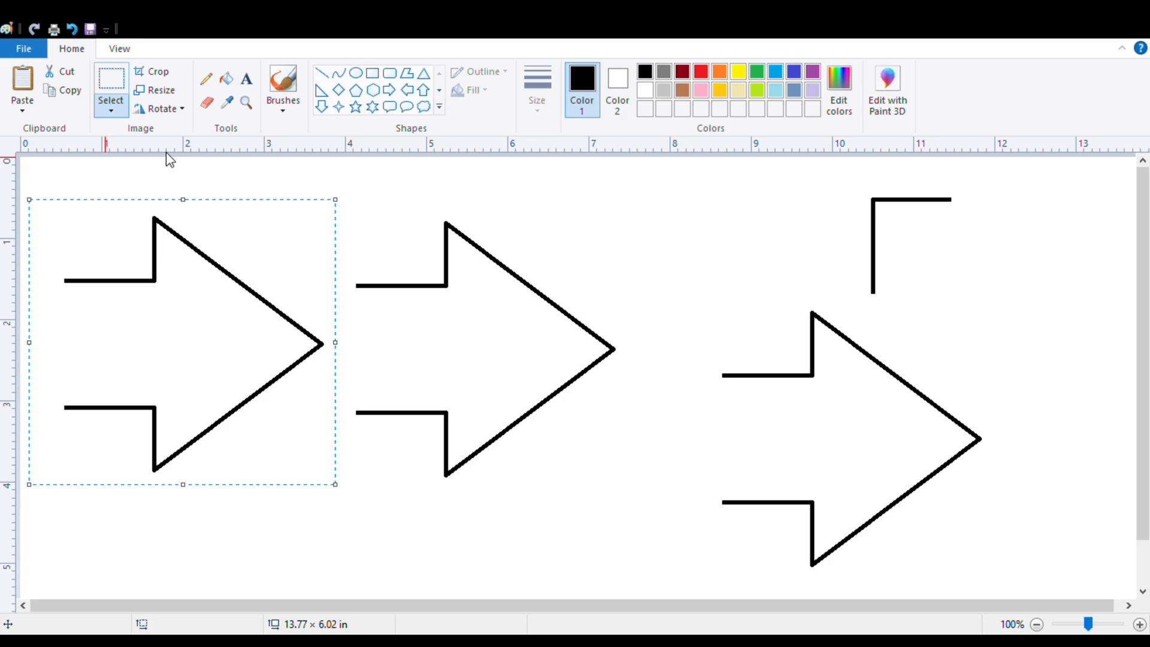
click(192, 169)
Move a rectangular selection about 2.54 × 1.93 in off the middle arrow, and a free-form selection from the left arrow onto the middle one.
drag(390, 211, 590, 360)
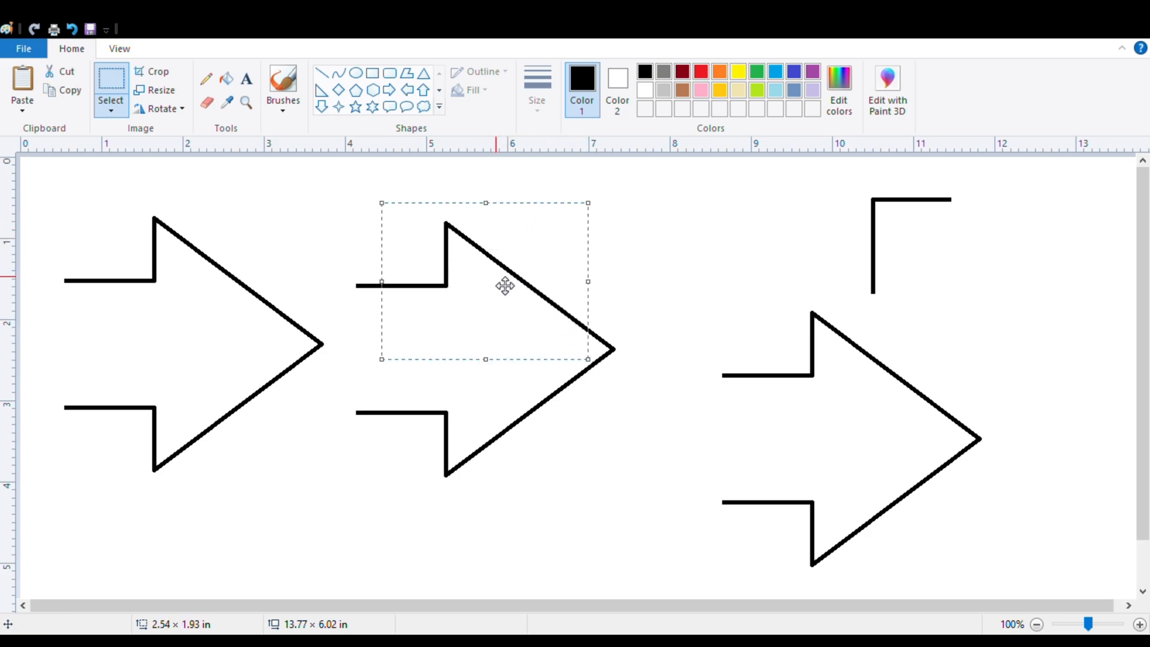
key(Escape)
mouse_move(524, 275)
mouse_down()
mouse_move(576, 266)
mouse_move(663, 297)
mouse_move(656, 244)
mouse_up()
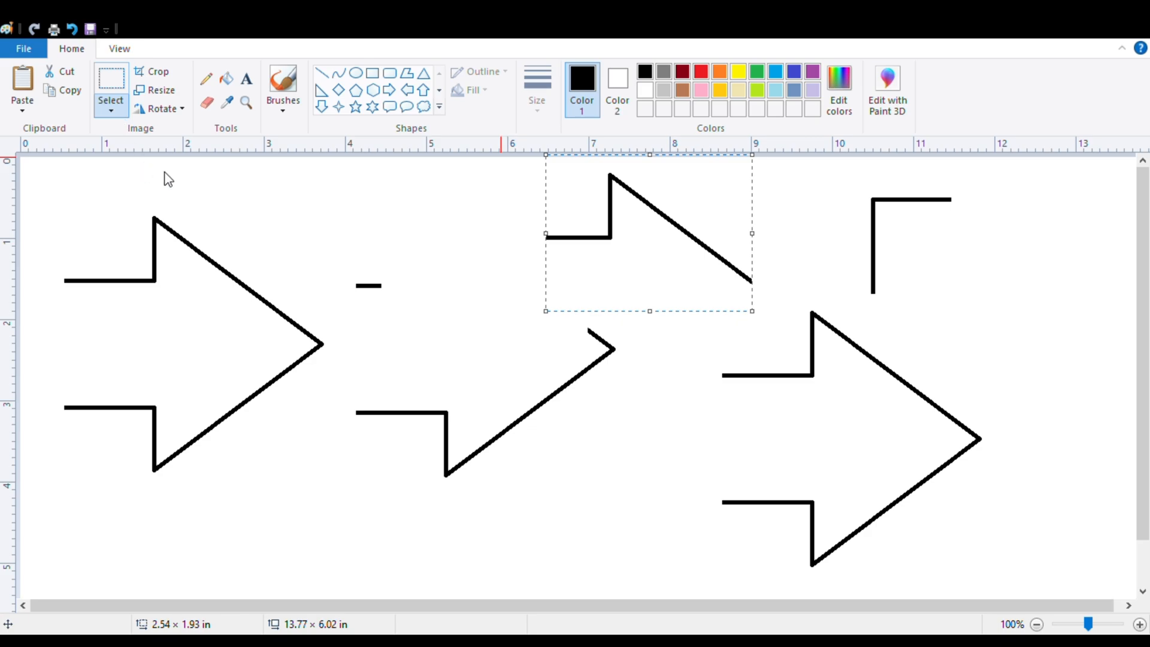
mouse_move(114, 189)
mouse_down()
mouse_move(143, 271)
mouse_move(106, 313)
mouse_move(103, 382)
mouse_move(137, 406)
mouse_move(196, 486)
mouse_move(188, 420)
mouse_move(208, 360)
mouse_move(226, 308)
mouse_move(277, 253)
mouse_move(250, 230)
mouse_move(114, 199)
mouse_up()
mouse_move(181, 364)
mouse_down()
mouse_move(290, 330)
mouse_move(405, 450)
mouse_move(480, 386)
mouse_move(509, 409)
mouse_up()
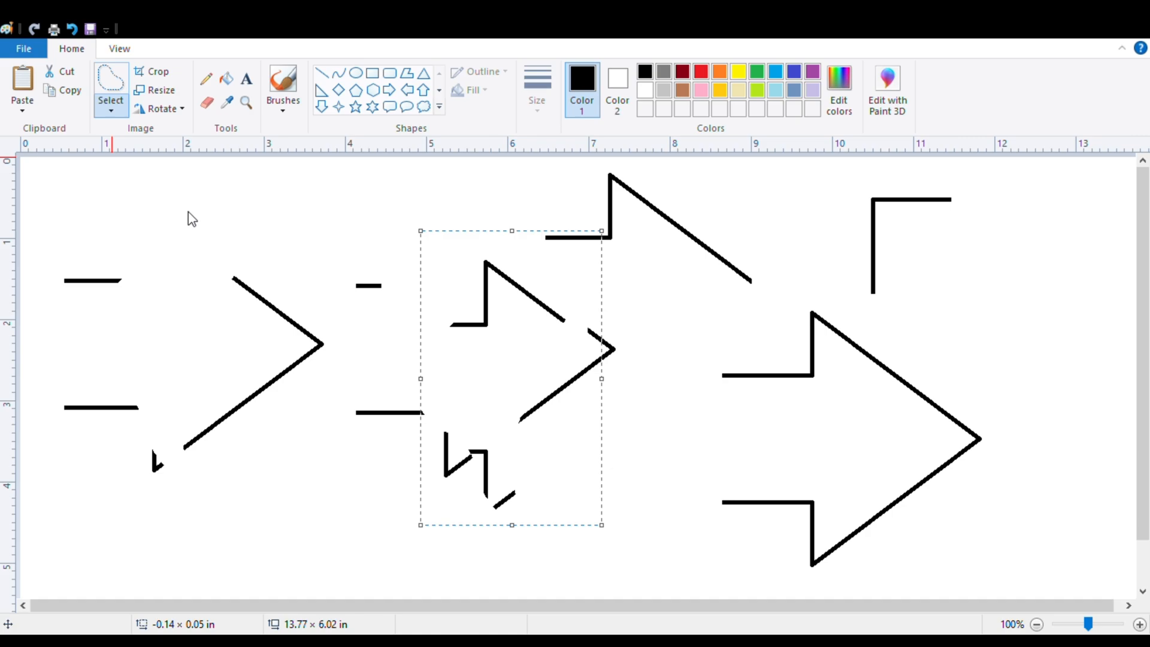
Select the whole picture, shift it slightly down and to the right, and deselect it.
key(ctrl+a)
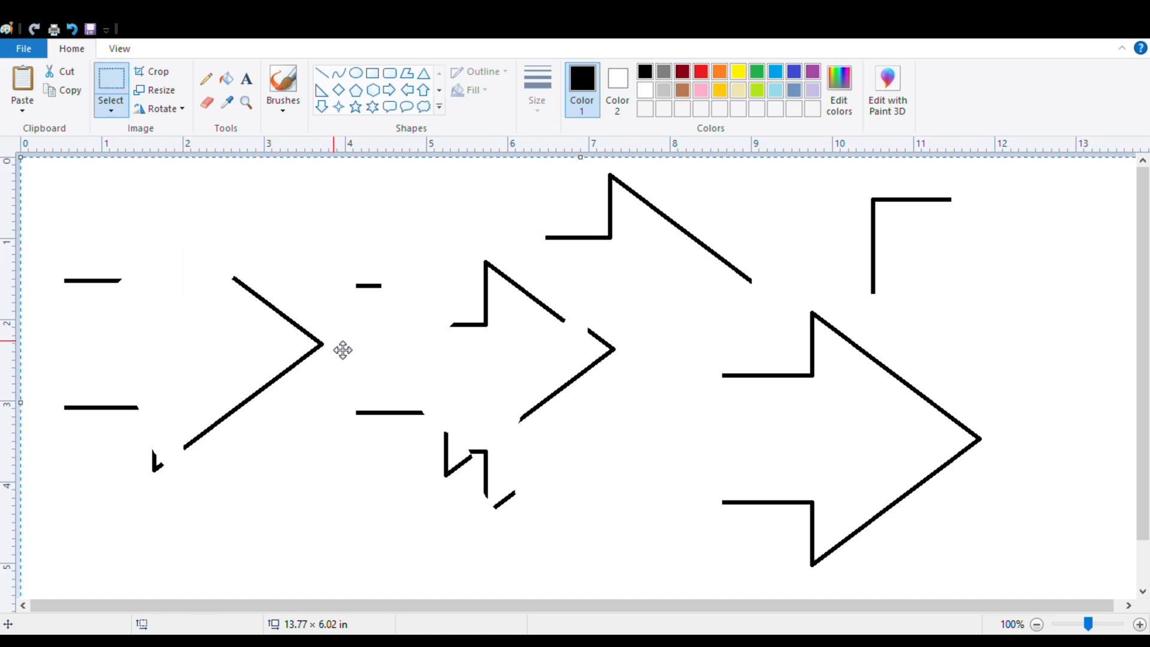
drag(341, 349, 377, 395)
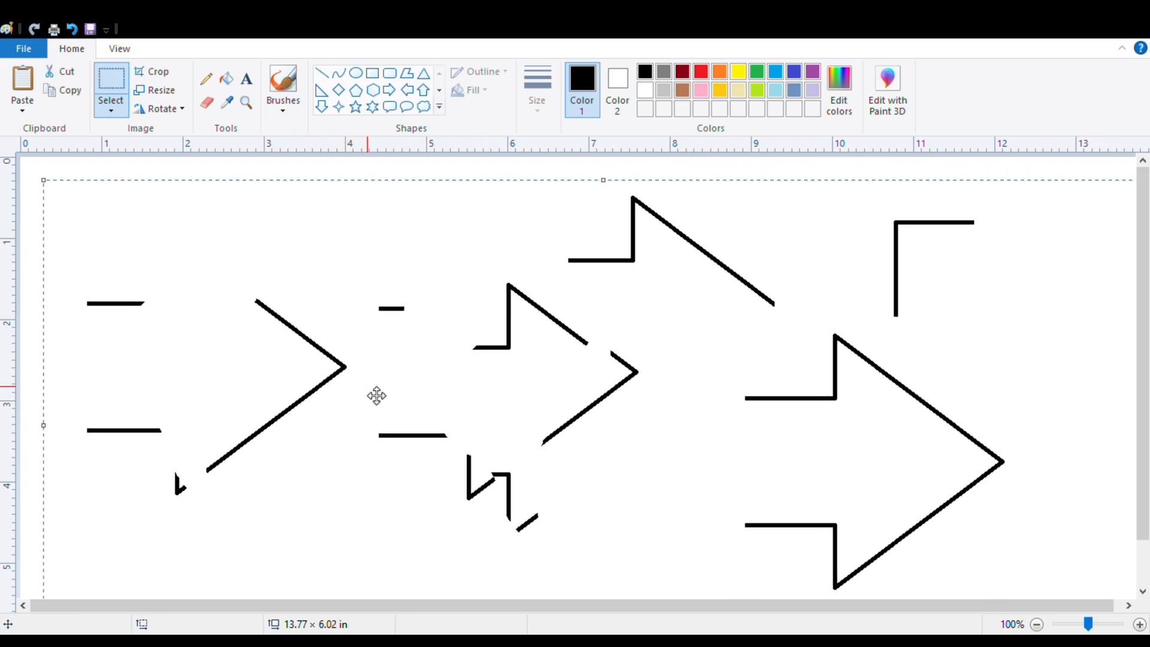
key(Escape)
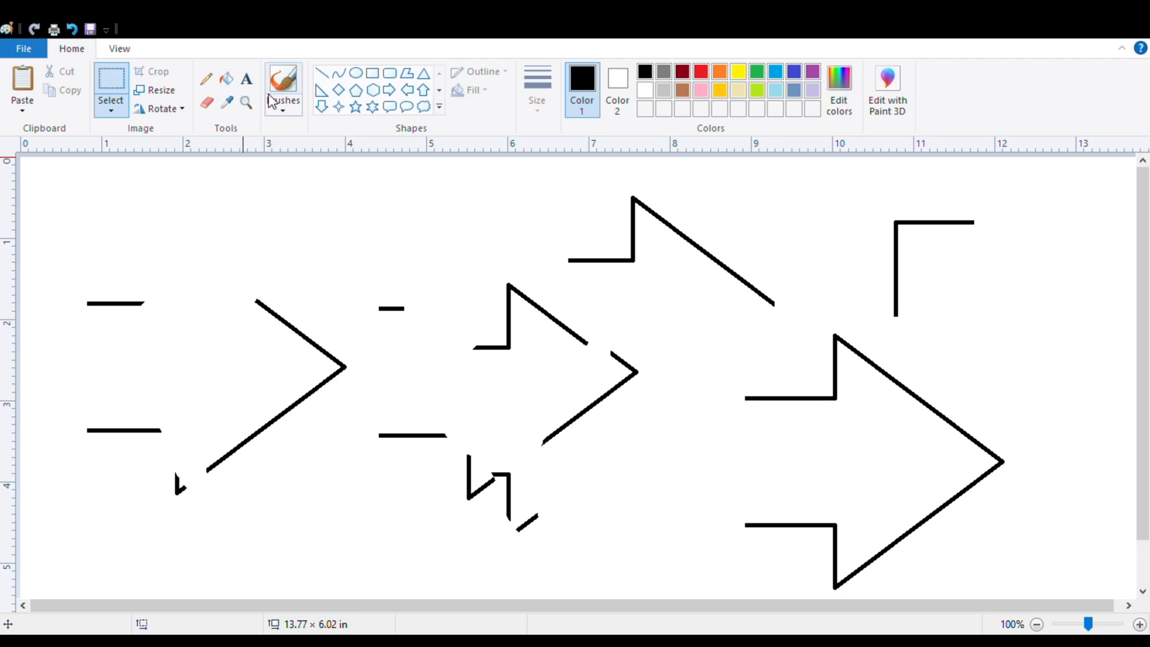
Draw a hexagon about 0.84 × 0.84 in above the left arrow, with a gold outline and a light turquoise fill.
click(373, 90)
drag(249, 205, 318, 273)
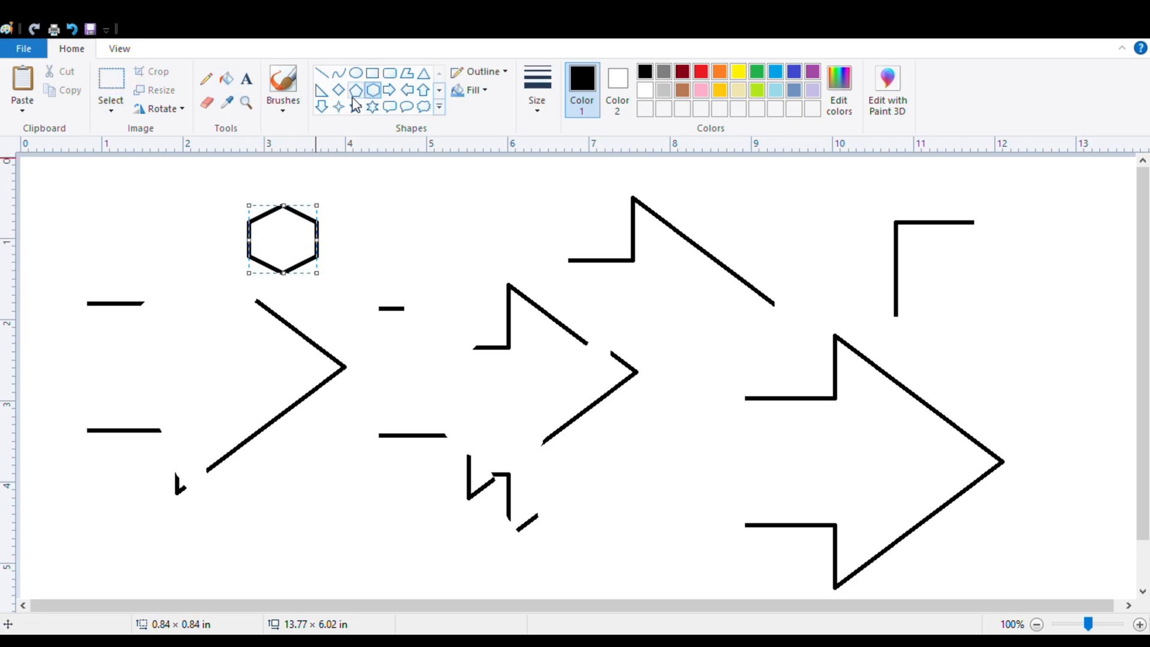
click(722, 90)
click(226, 78)
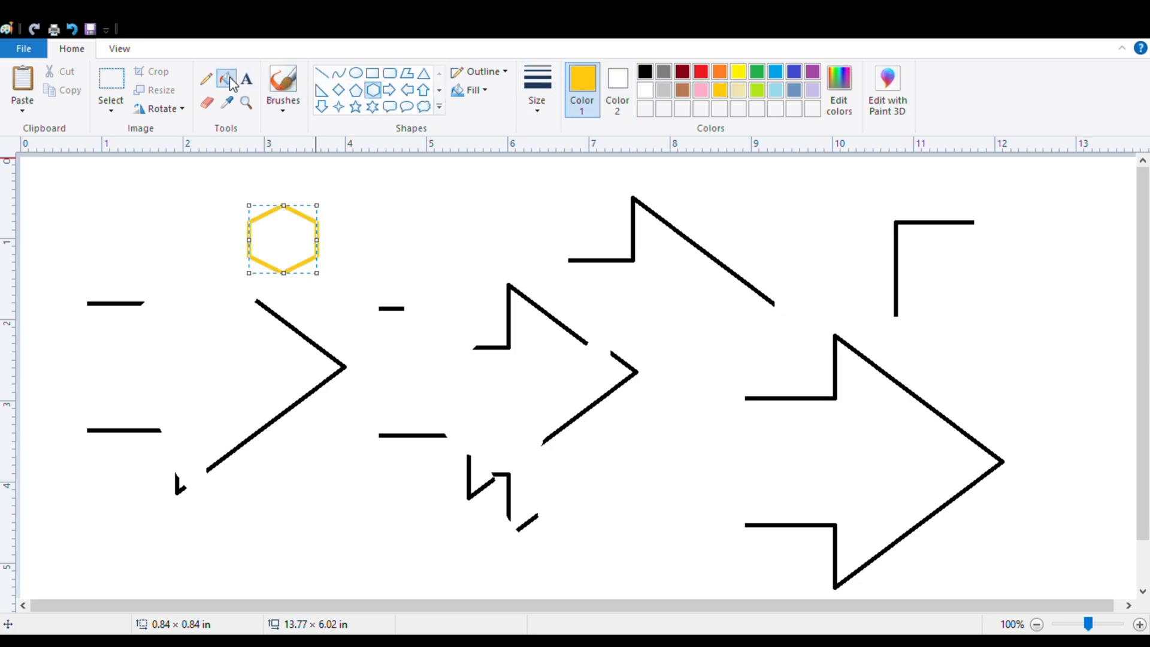
click(777, 90)
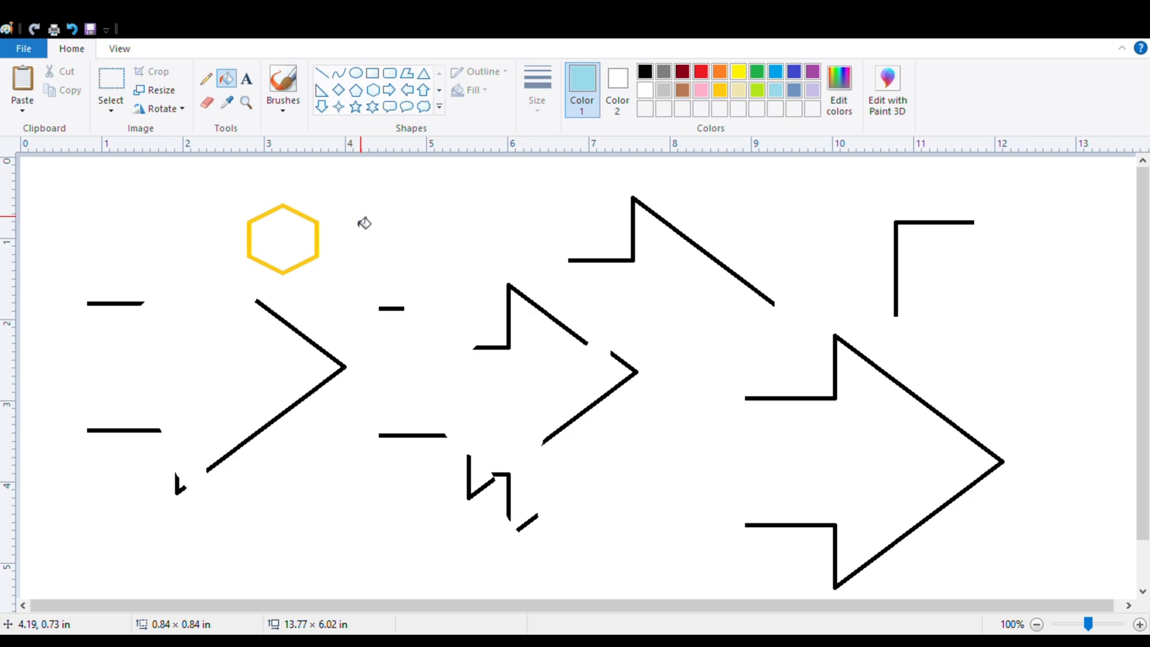
click(285, 243)
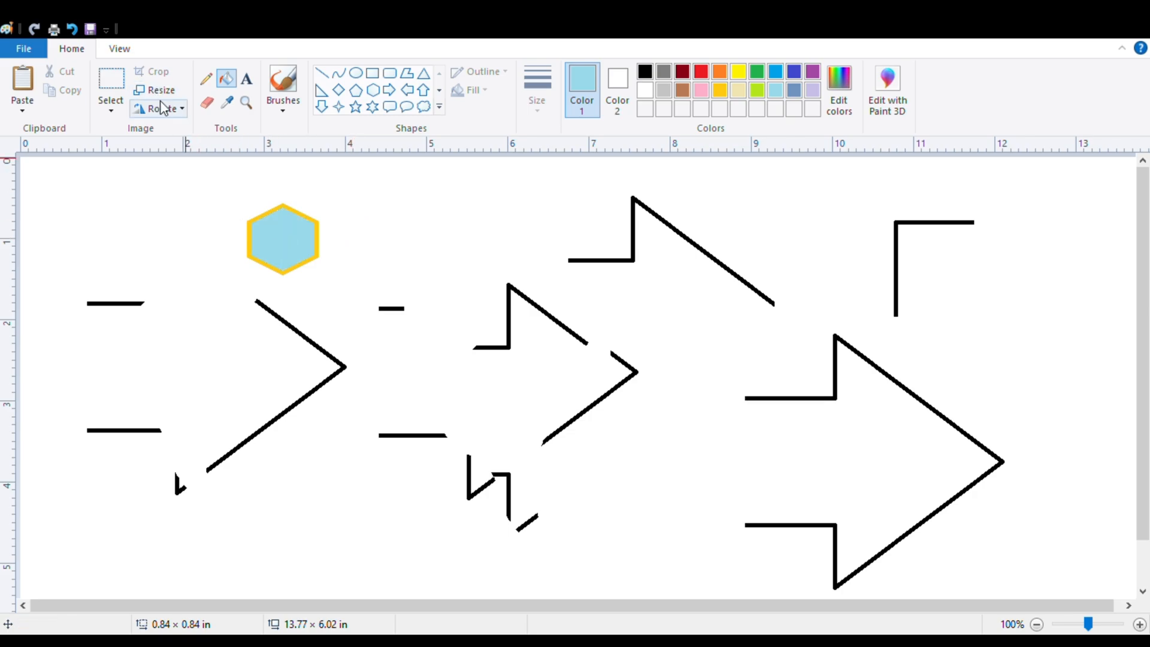
Crop the picture to an area about 1.68 × 1.41 in around the hexagon and enlarge it to 6.71 × 5.62 in.
click(110, 108)
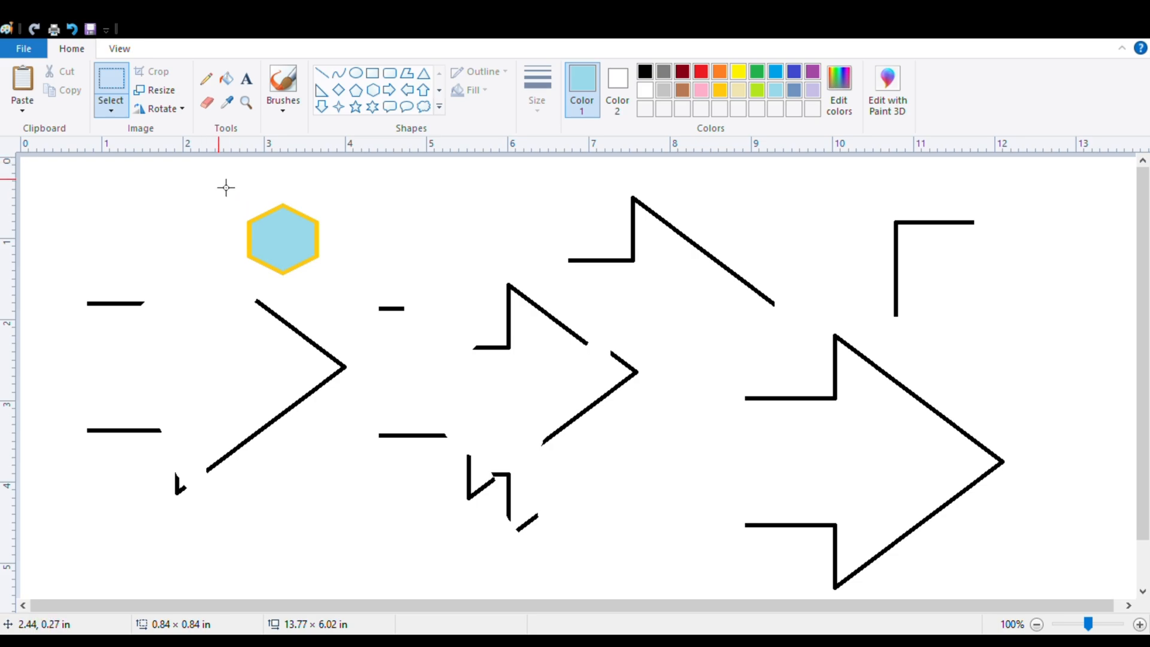
drag(219, 186, 353, 299)
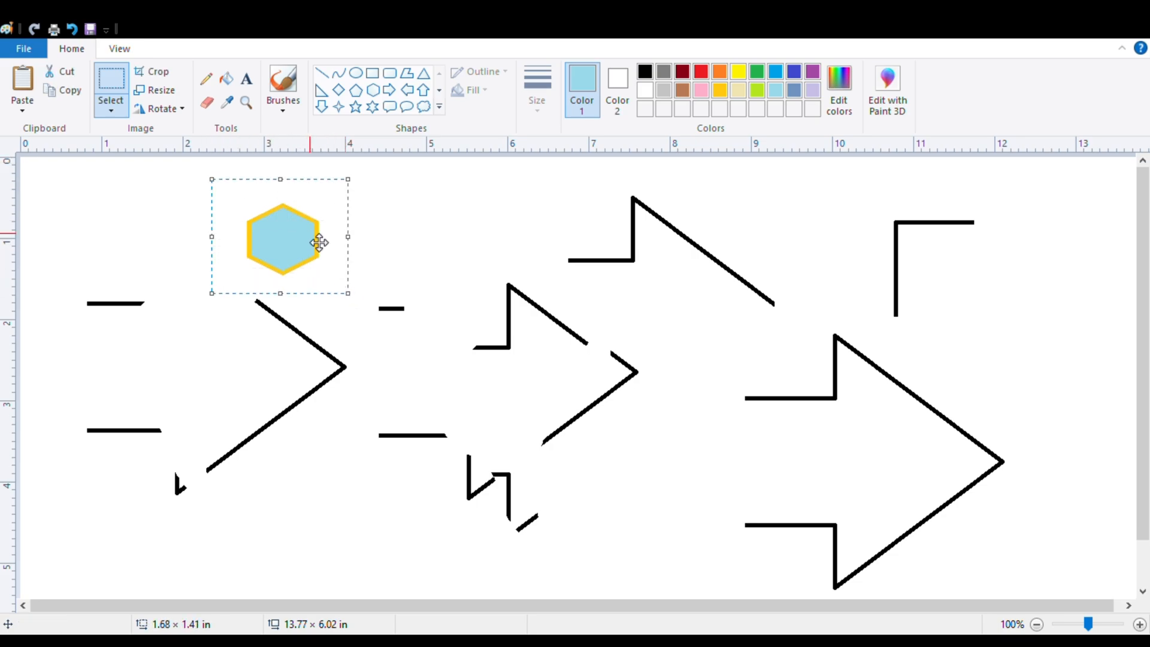
click(166, 71)
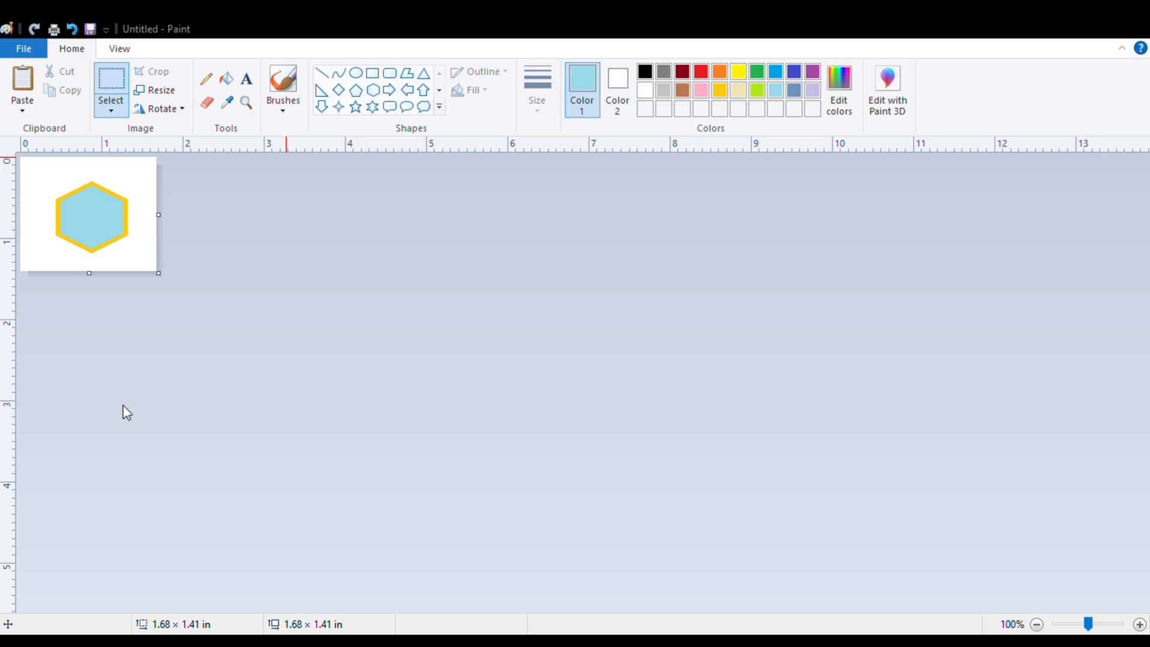
key(ctrl+z)
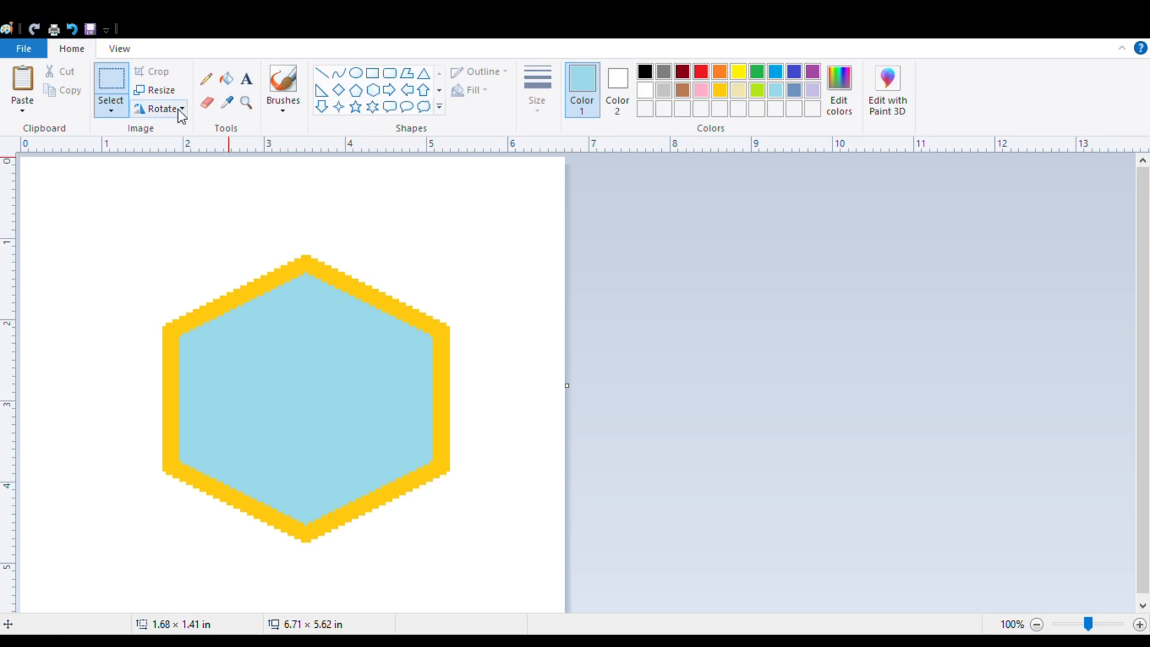
Draw a light turquoise down arrow about 0.94 × 3.14 in to the left of the hexagon.
click(321, 107)
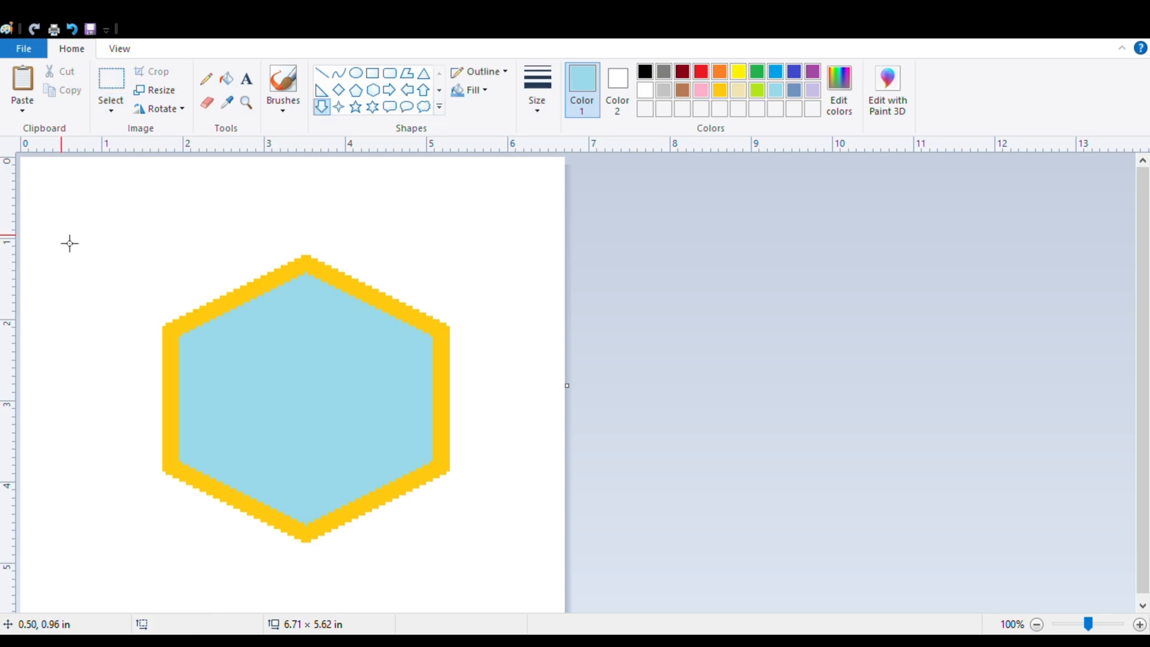
drag(61, 233, 145, 497)
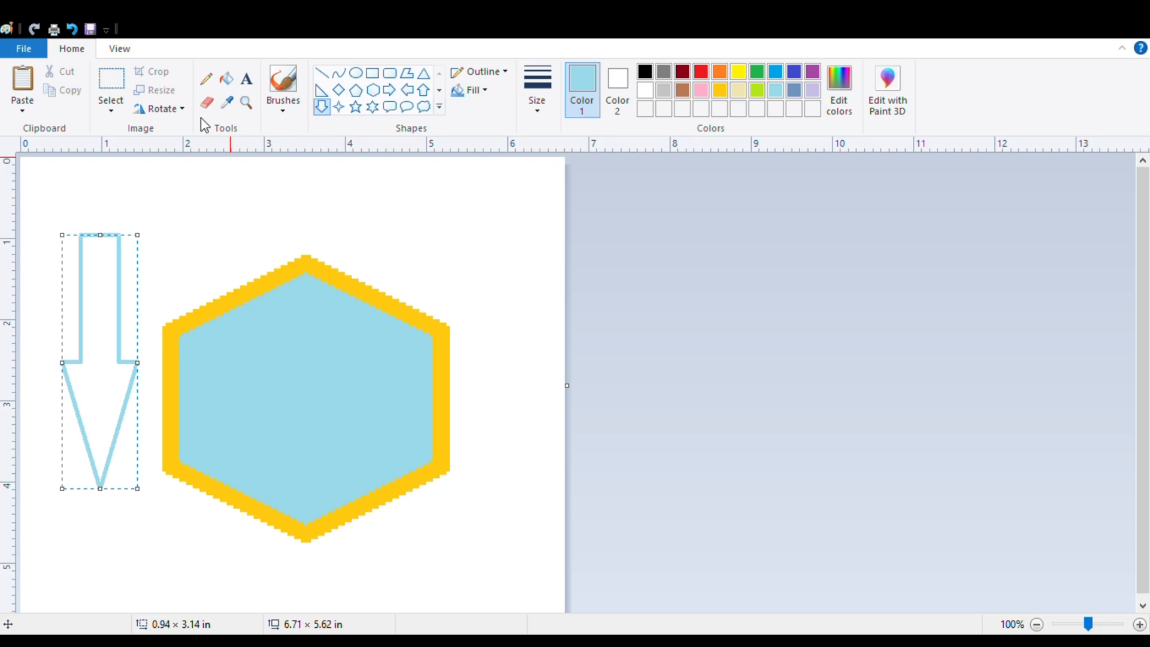
Rotate the down arrow 90° left, reverse its direction twice, and rotate it 90° right.
click(170, 114)
click(187, 153)
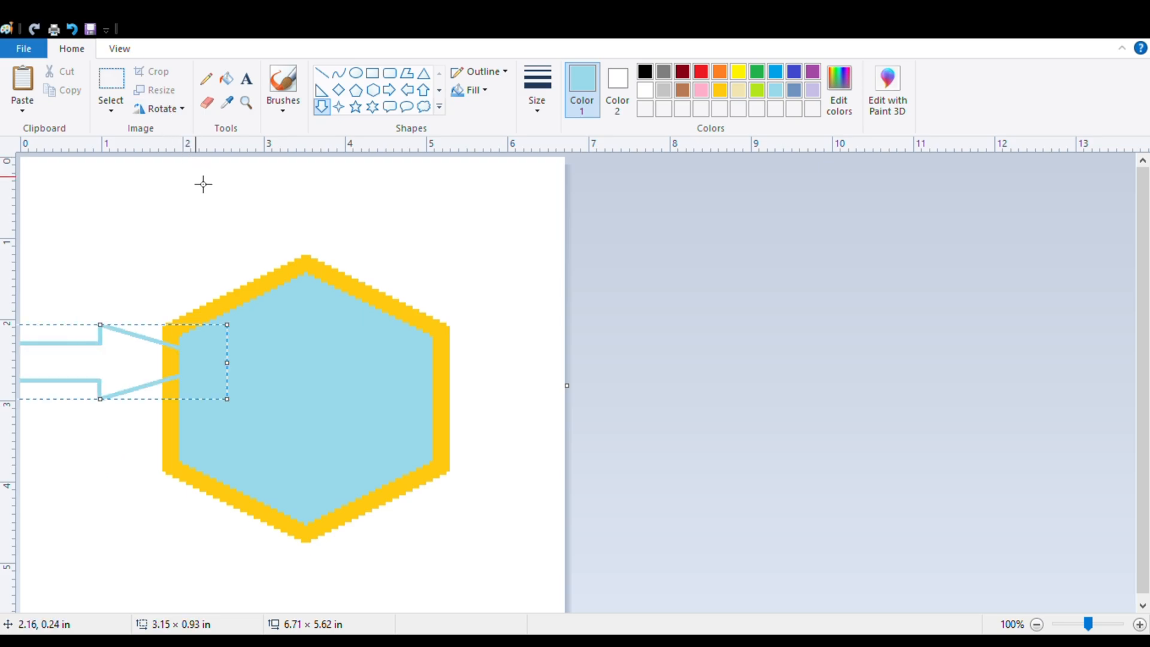
click(178, 110)
click(191, 208)
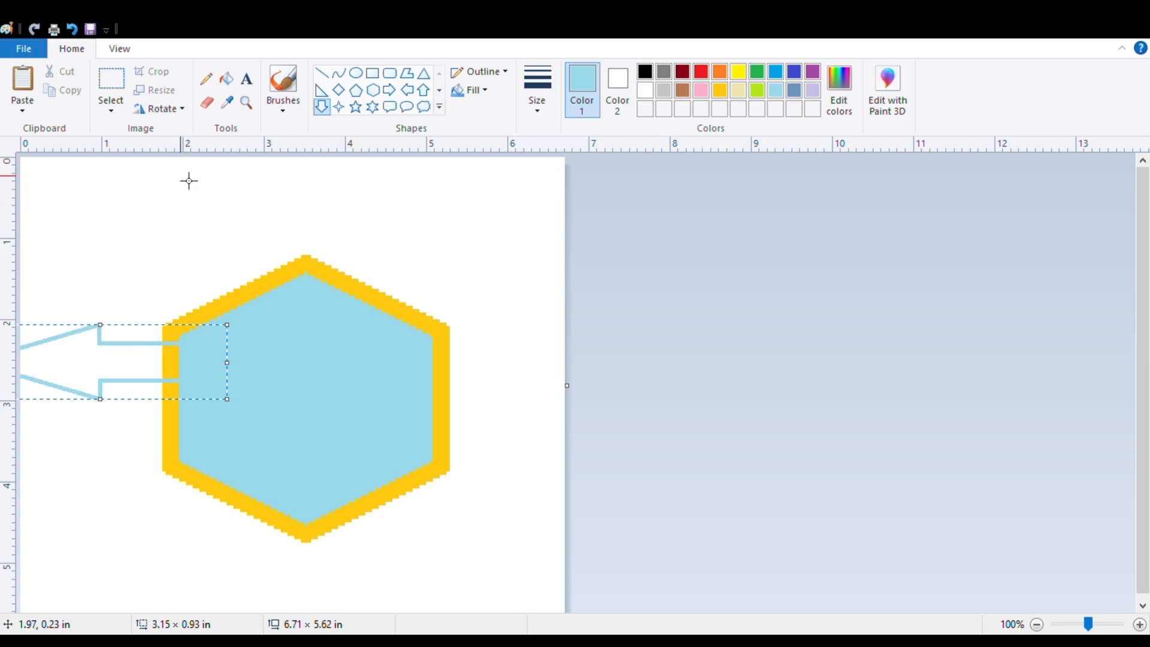
click(186, 114)
click(192, 165)
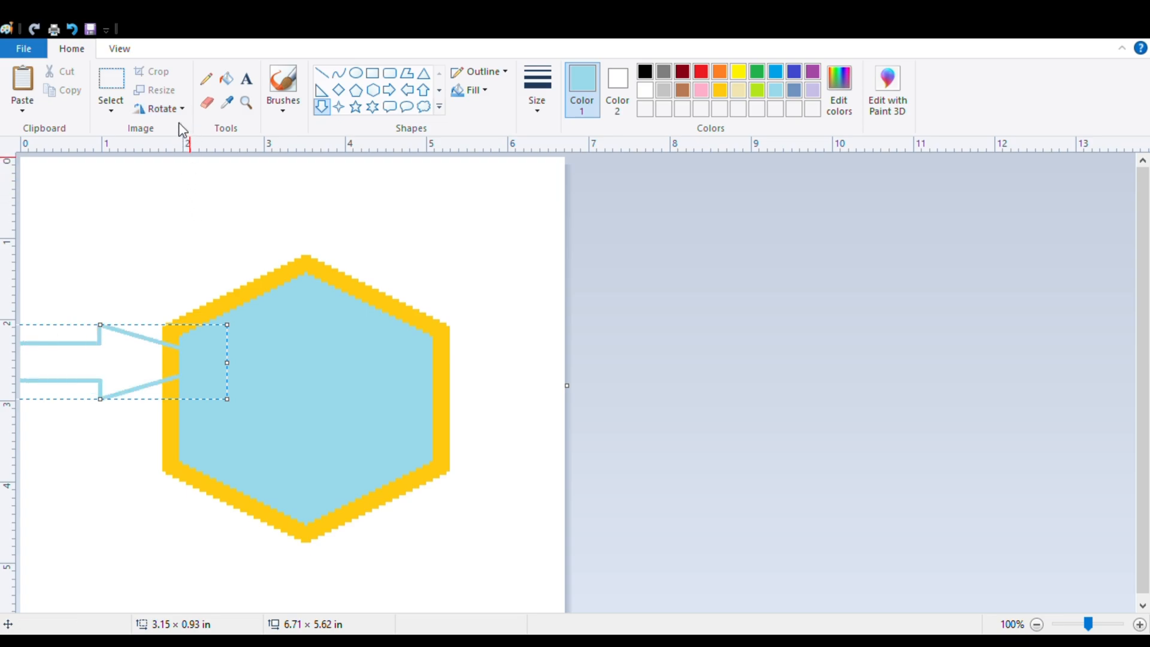
click(182, 128)
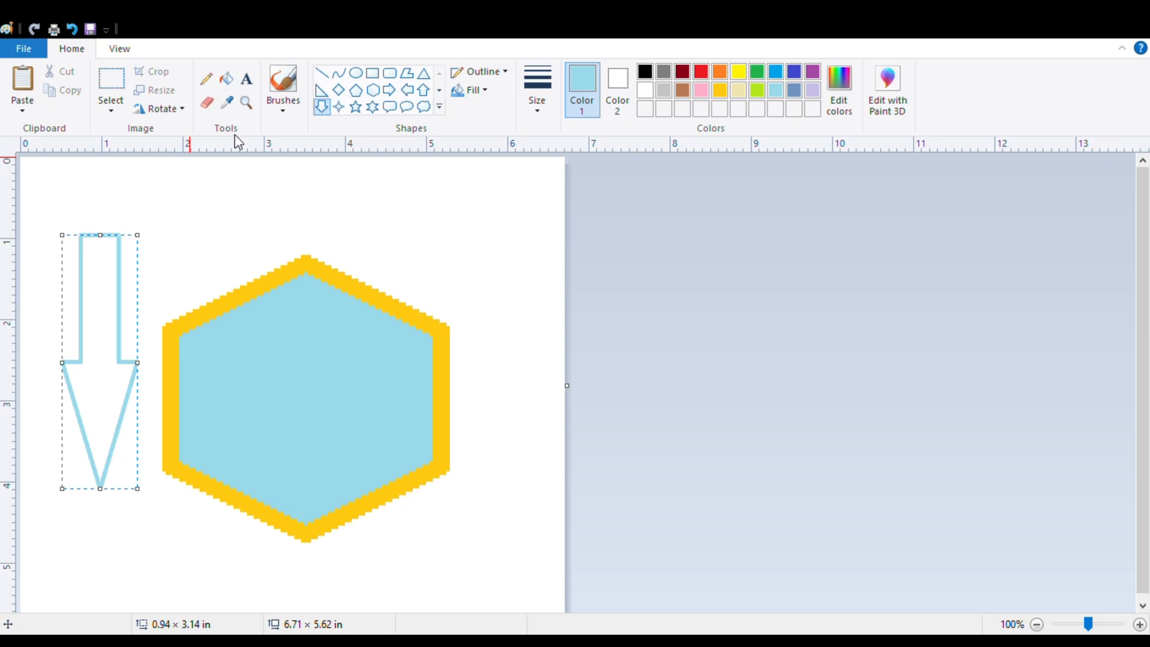
Write a first name freehand with the Pencil in light turquoise above the hexagon.
click(204, 81)
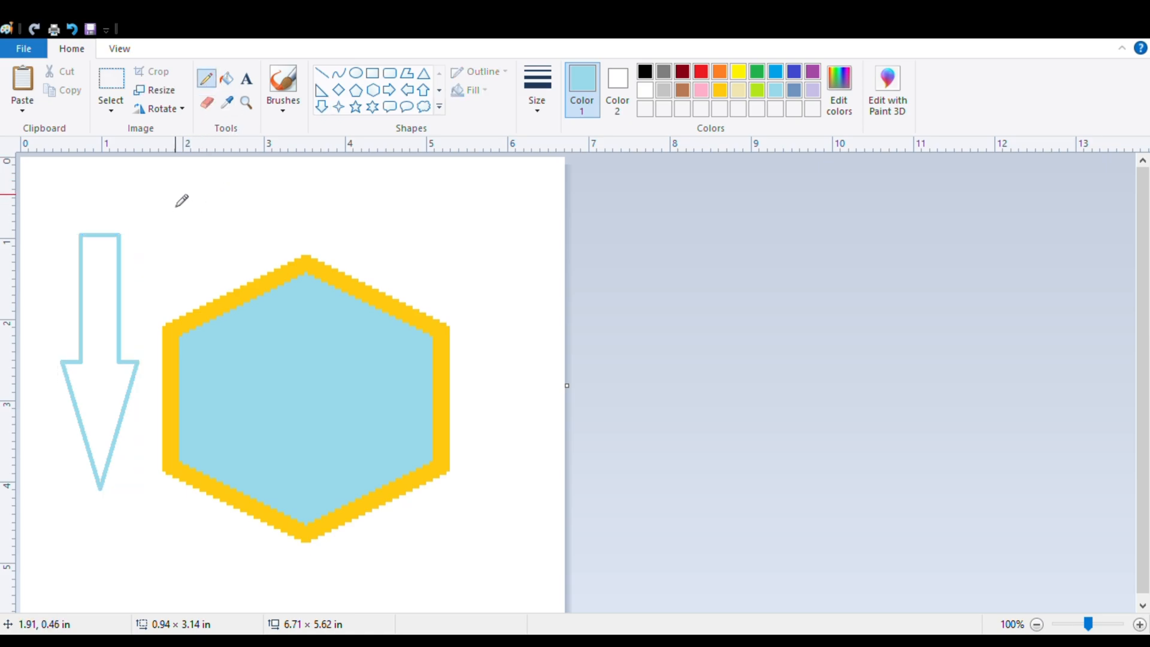
mouse_move(178, 193)
mouse_down()
mouse_move(180, 244)
mouse_move(164, 228)
mouse_move(175, 215)
mouse_move(198, 225)
mouse_move(181, 243)
mouse_move(211, 227)
mouse_move(211, 240)
mouse_move(210, 214)
mouse_move(207, 237)
mouse_up()
mouse_move(252, 205)
mouse_down()
mouse_move(257, 246)
mouse_move(258, 231)
mouse_move(282, 242)
mouse_move(309, 221)
mouse_move(312, 242)
mouse_move(314, 226)
mouse_move(339, 227)
mouse_up()
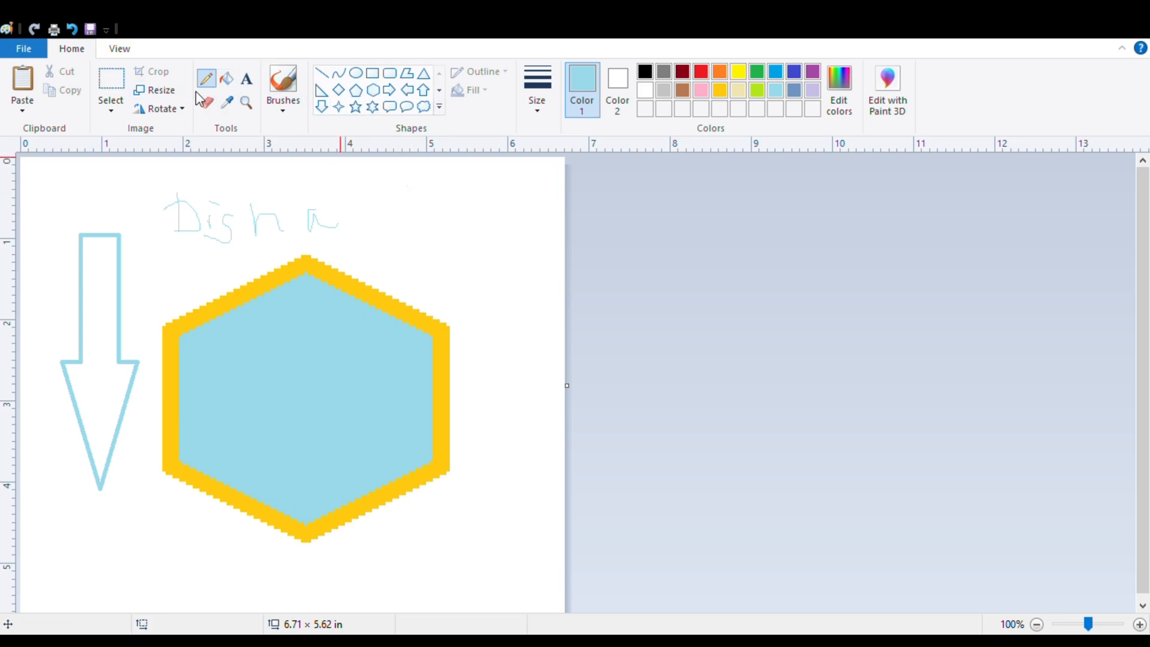
Draw a pentagon about 1.42 × 1.52 in at the hexagon's upper right, fill it with light turquoise and recolour it pink.
click(358, 98)
drag(403, 175, 525, 305)
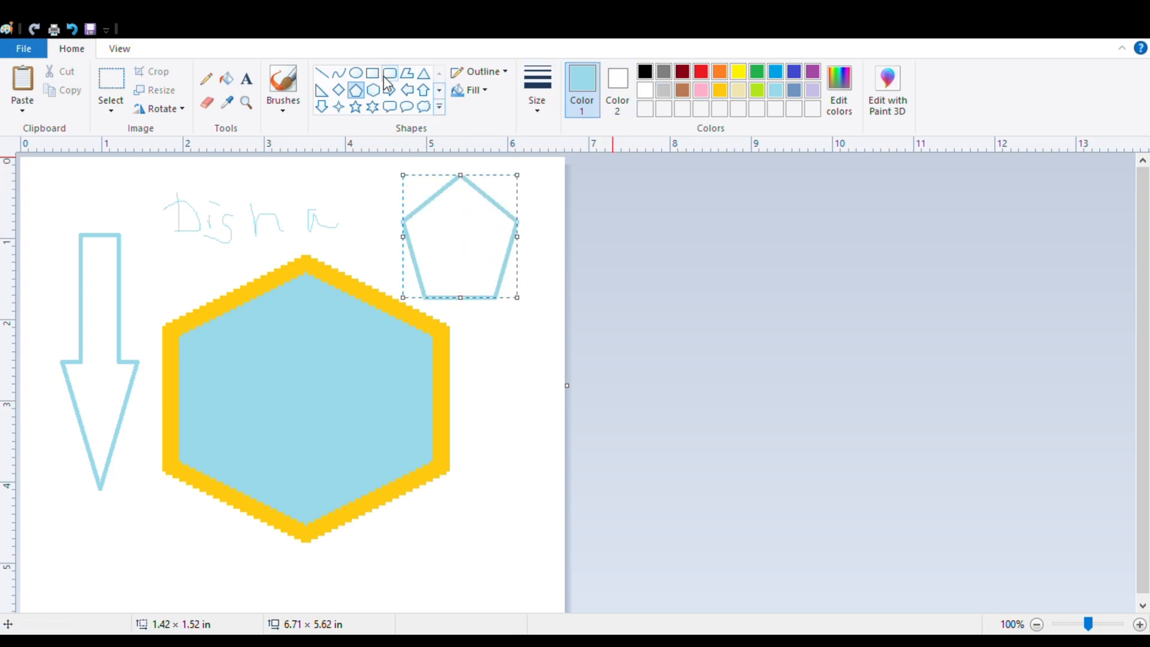
click(234, 86)
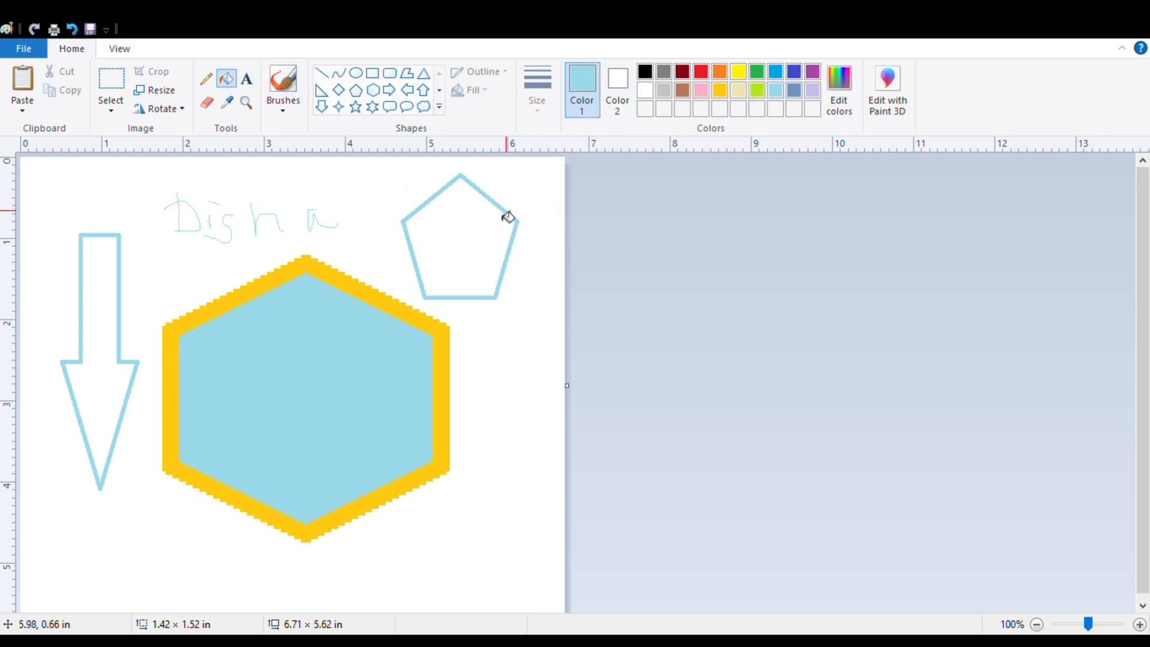
click(479, 220)
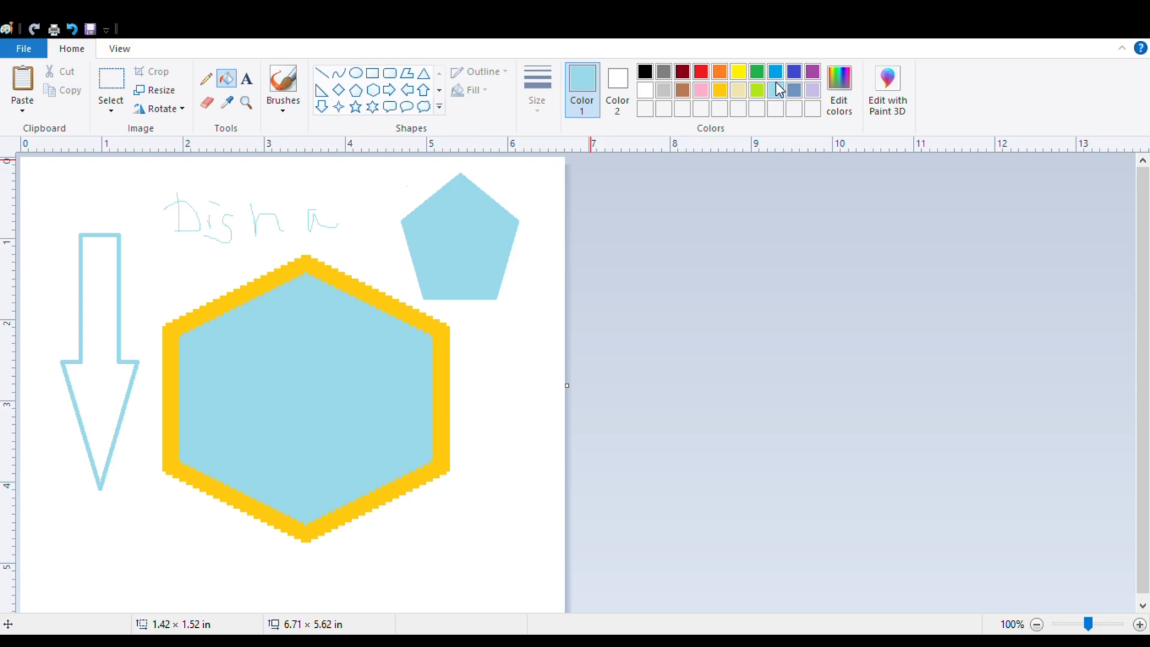
click(702, 89)
click(482, 233)
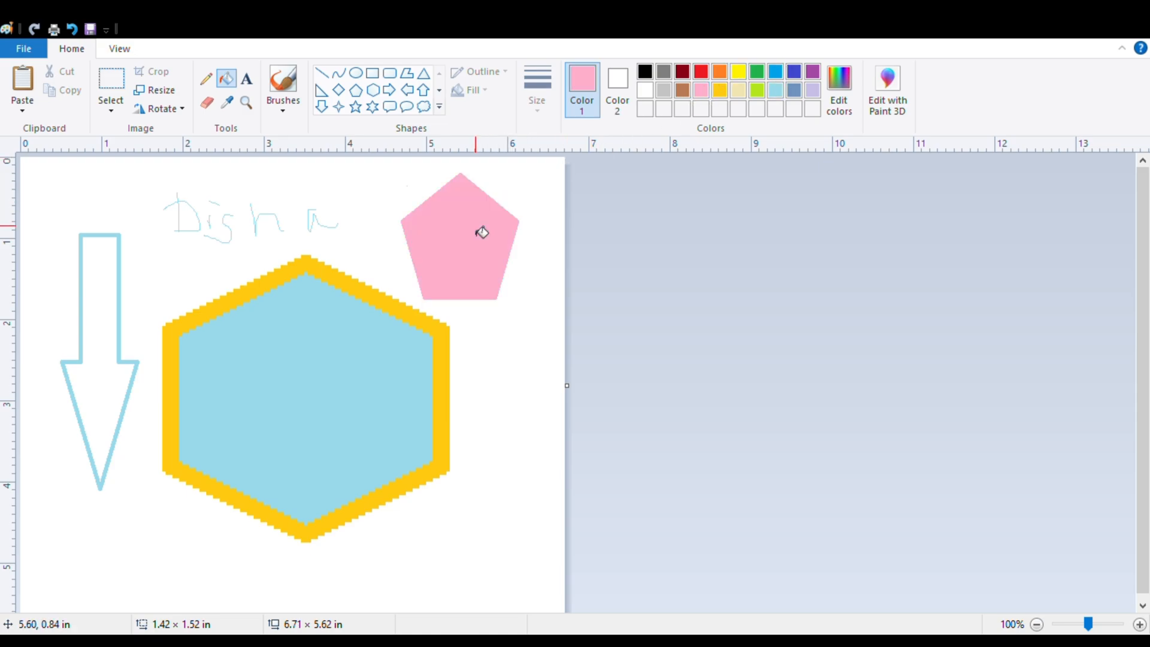
Create a text box between the handwriting and the hexagon, choose black and enter "dsdsdsdsad".
click(246, 78)
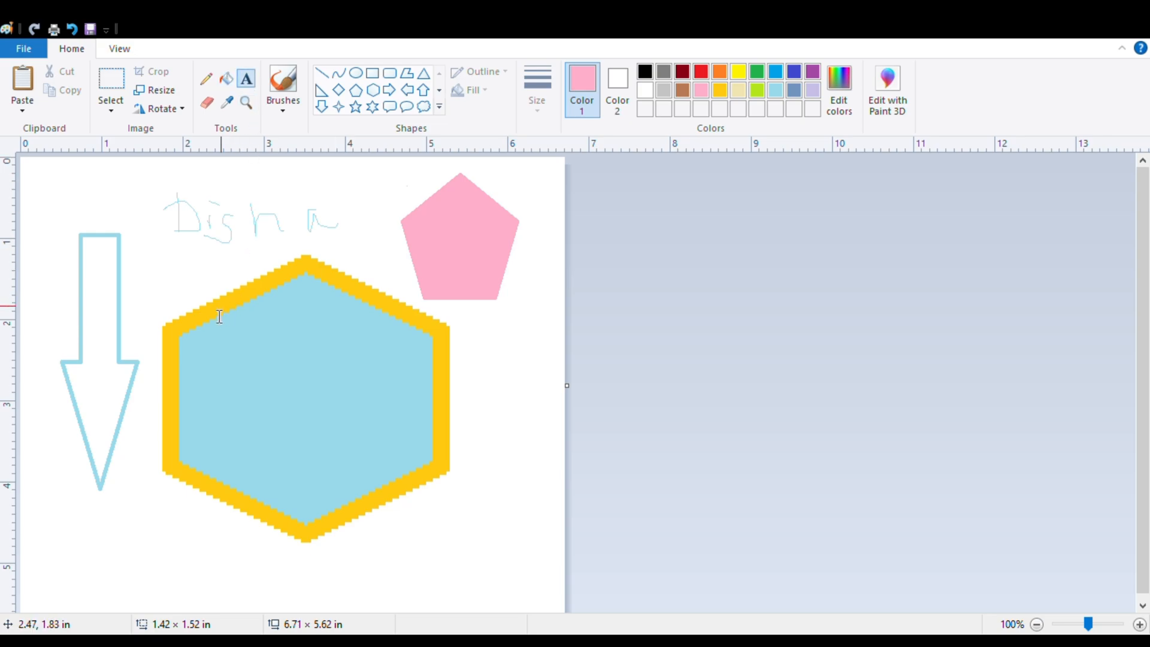
click(193, 282)
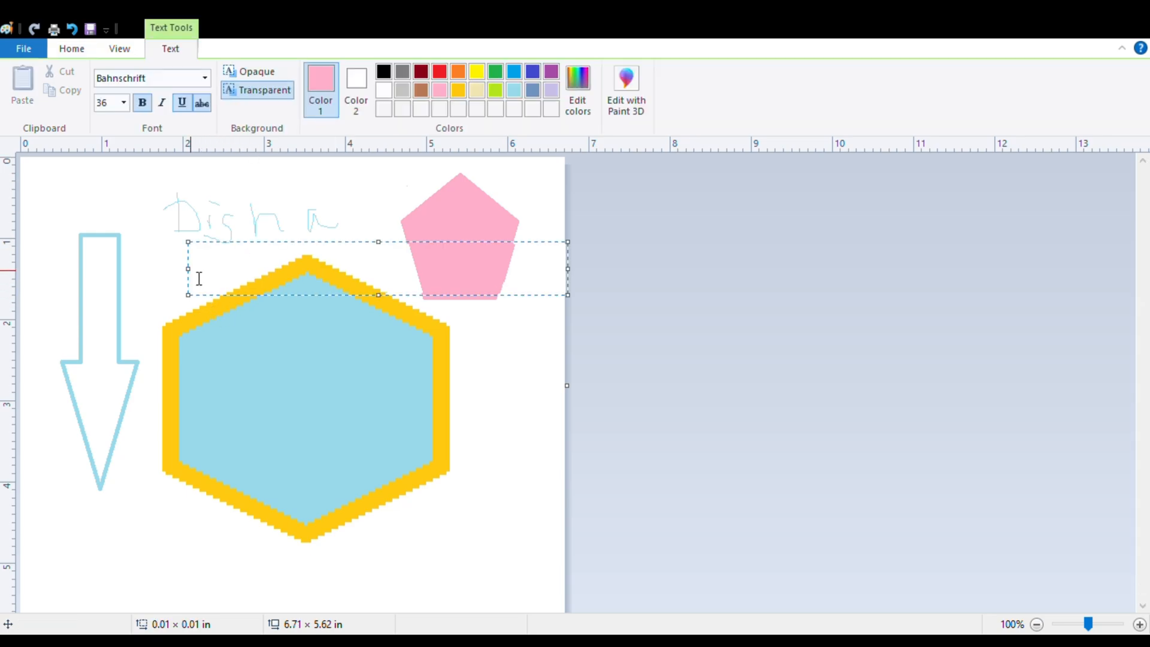
click(387, 77)
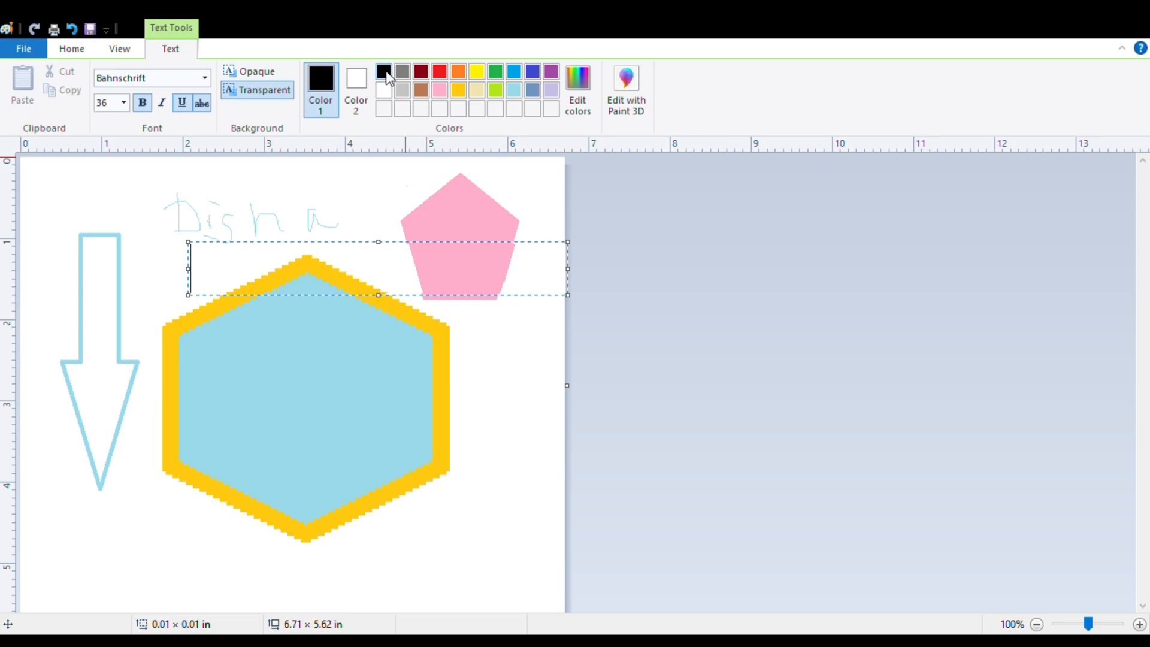
text(dsdsdsdsad)
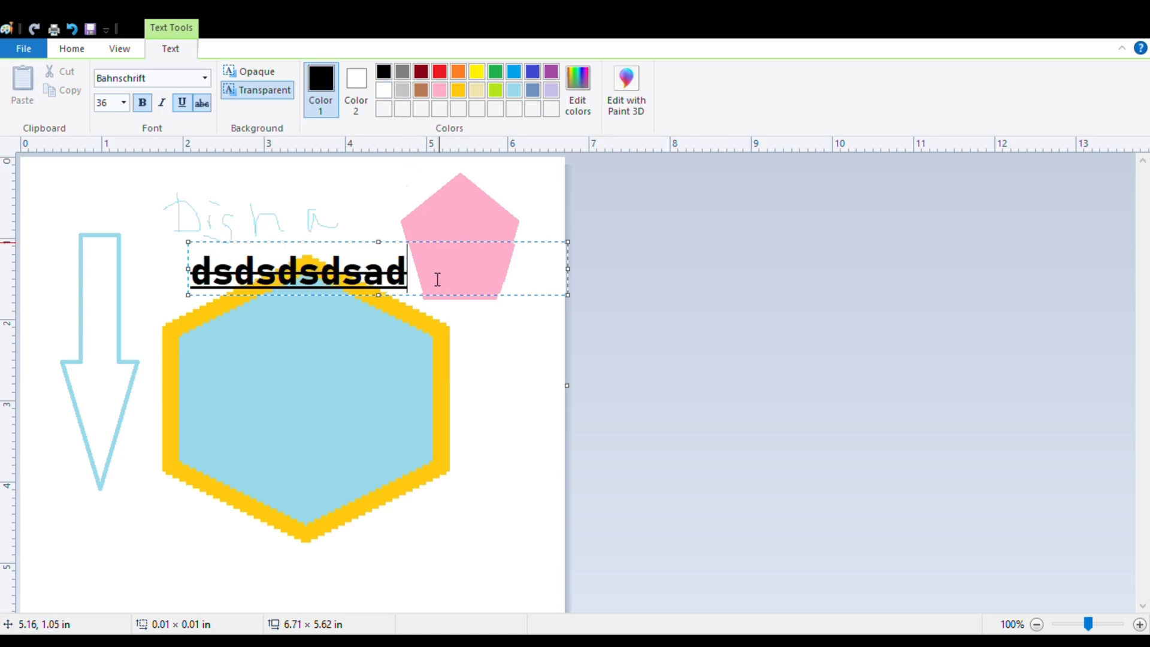
Replace the placeholder text in the text box with "disha computers".
drag(424, 279, 200, 275)
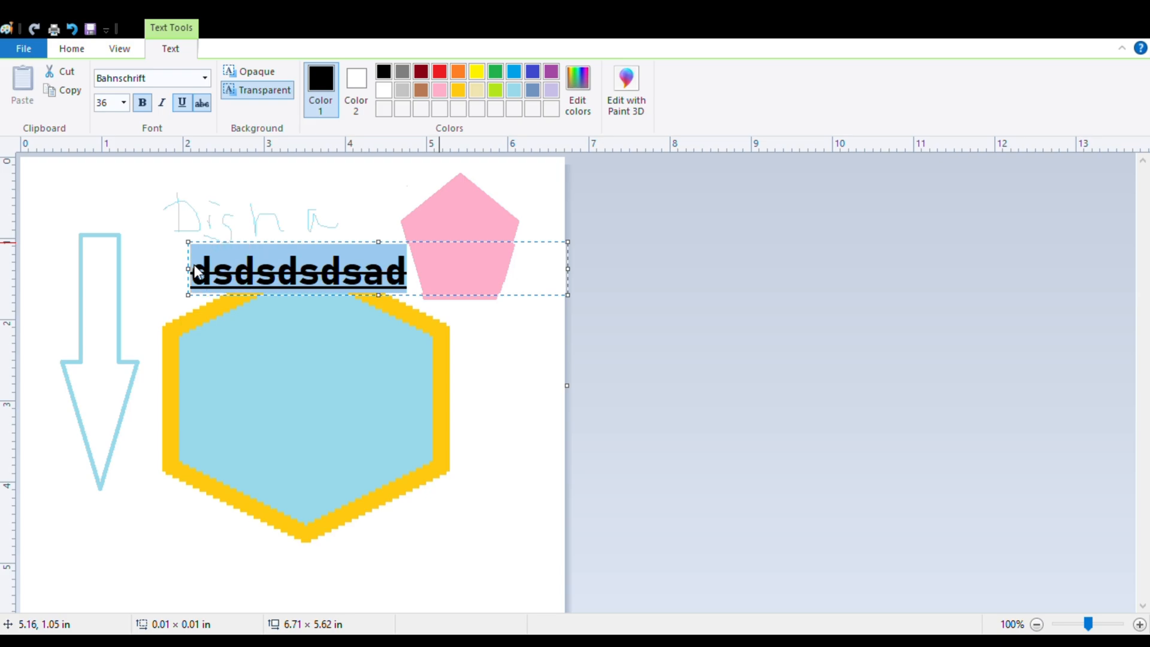
key(BackSpace)
text(dis)
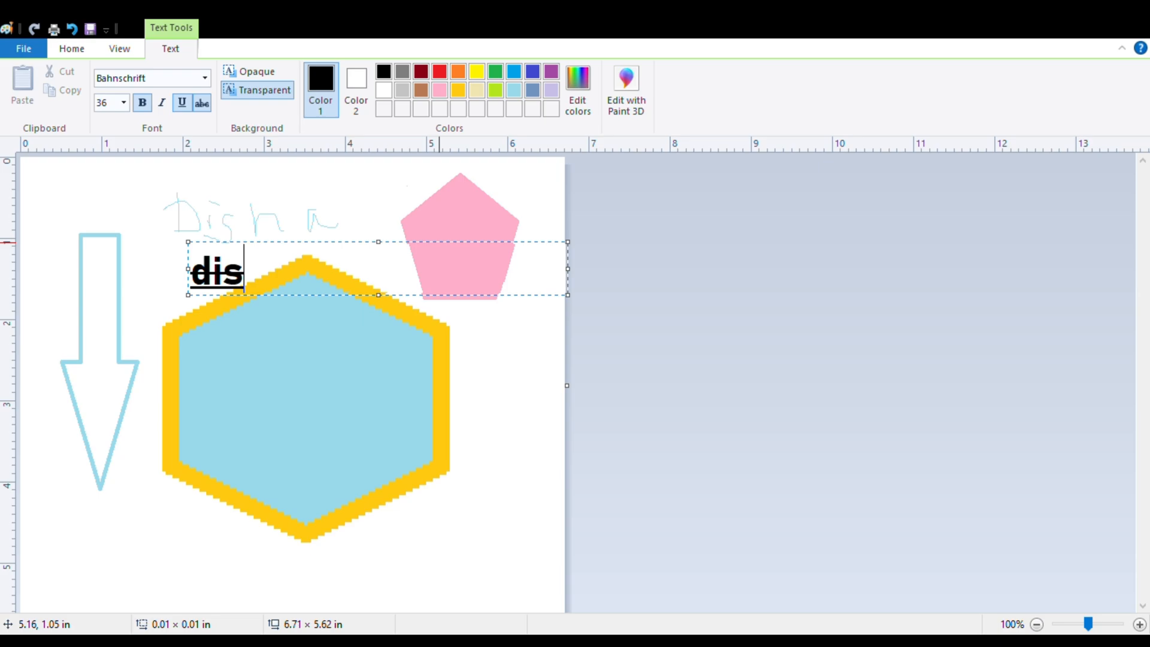
text(ha co)
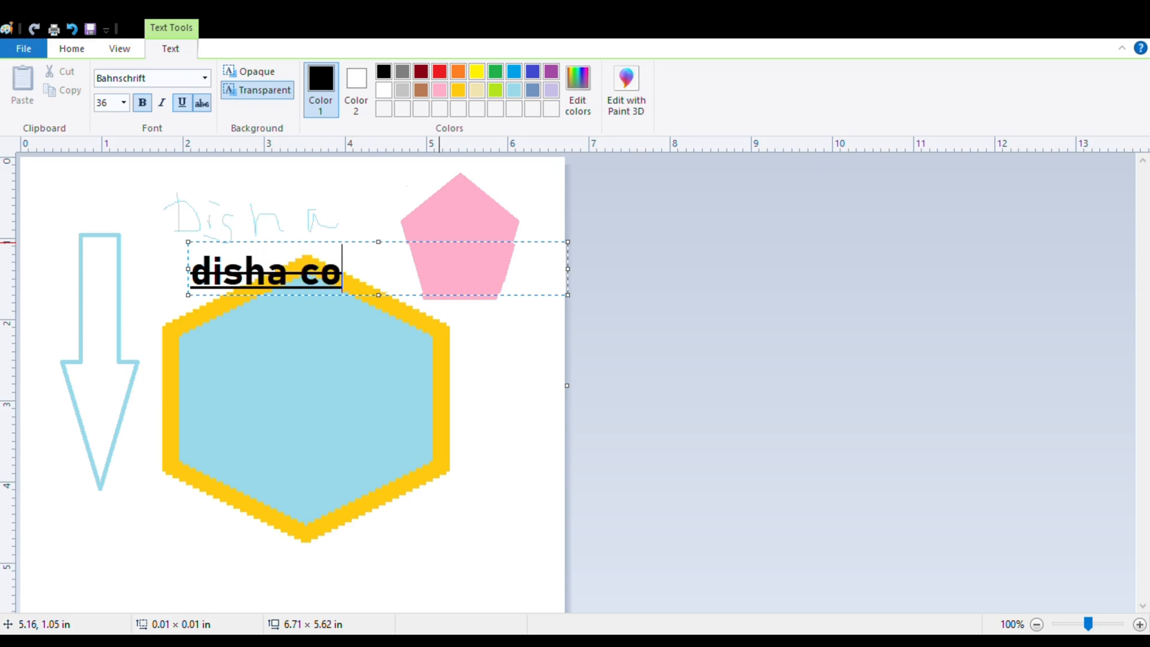
text(mputer)
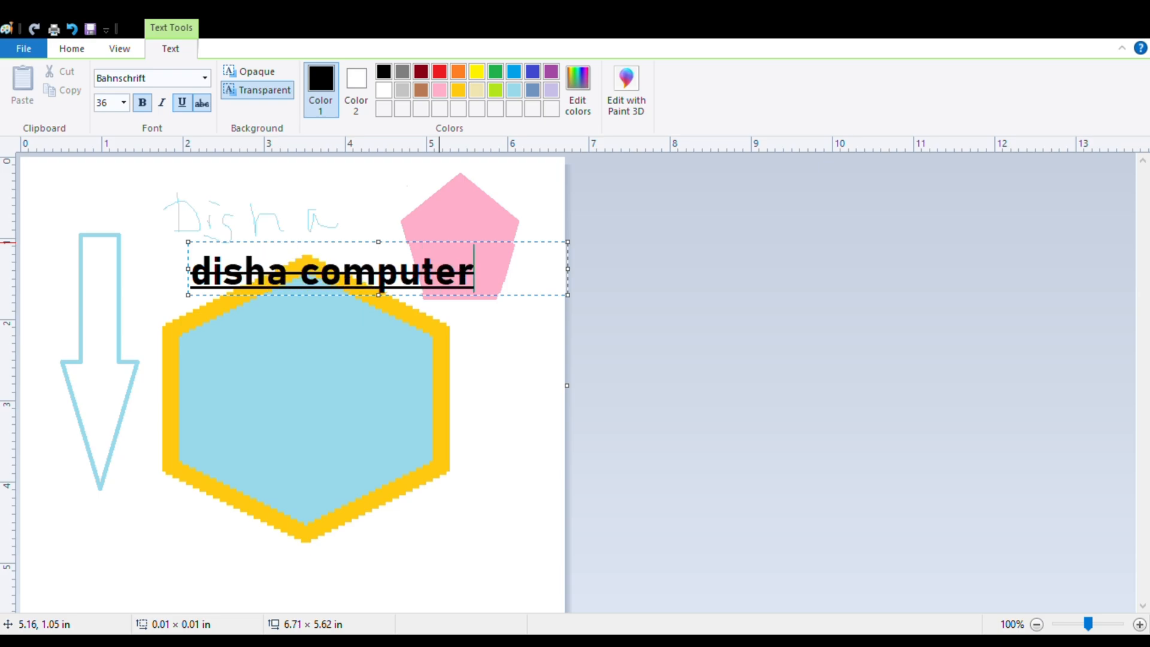
text(s)
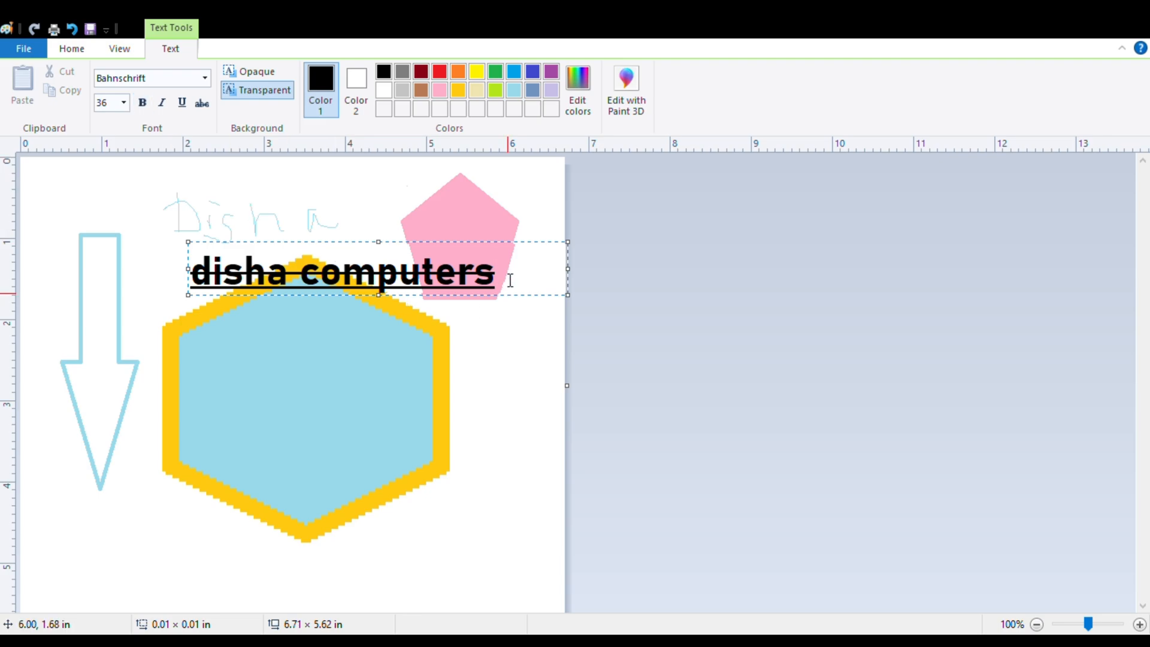
Remove strikethrough, underline and bold from the whole "disha computers" text.
drag(509, 281, 201, 267)
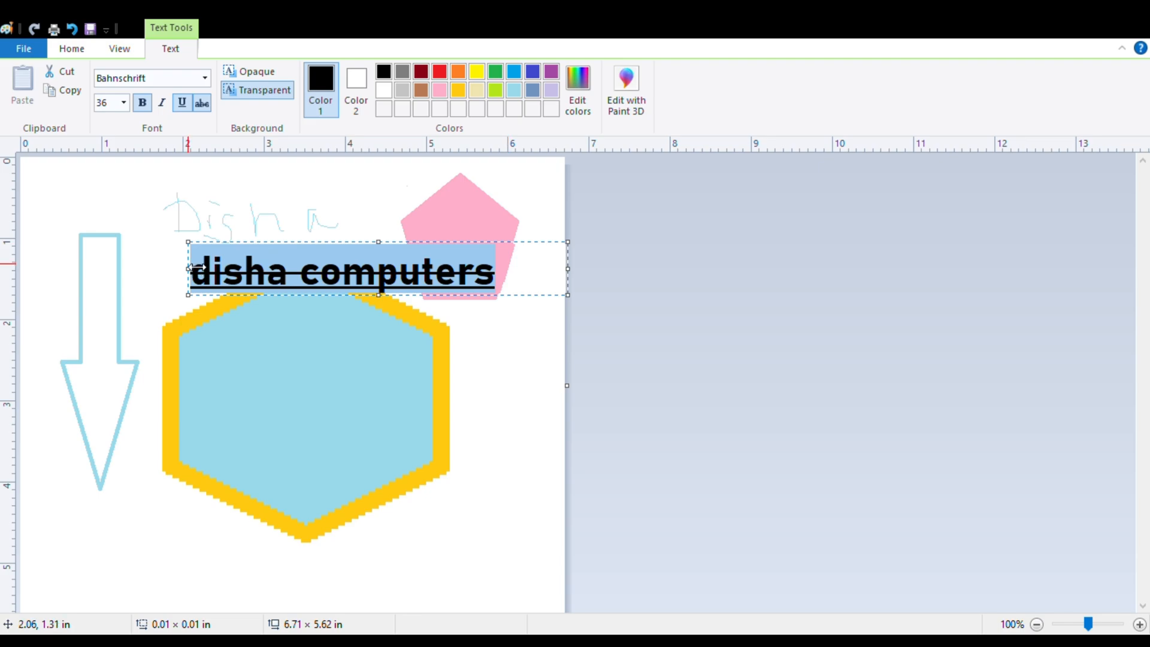
click(199, 107)
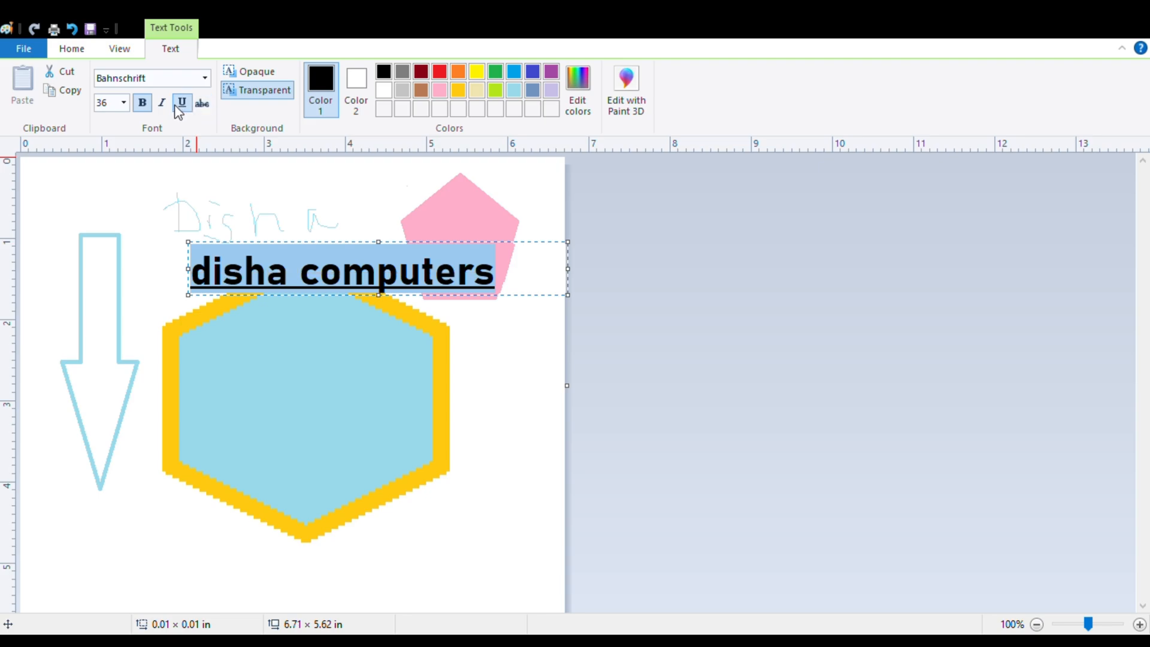
click(177, 108)
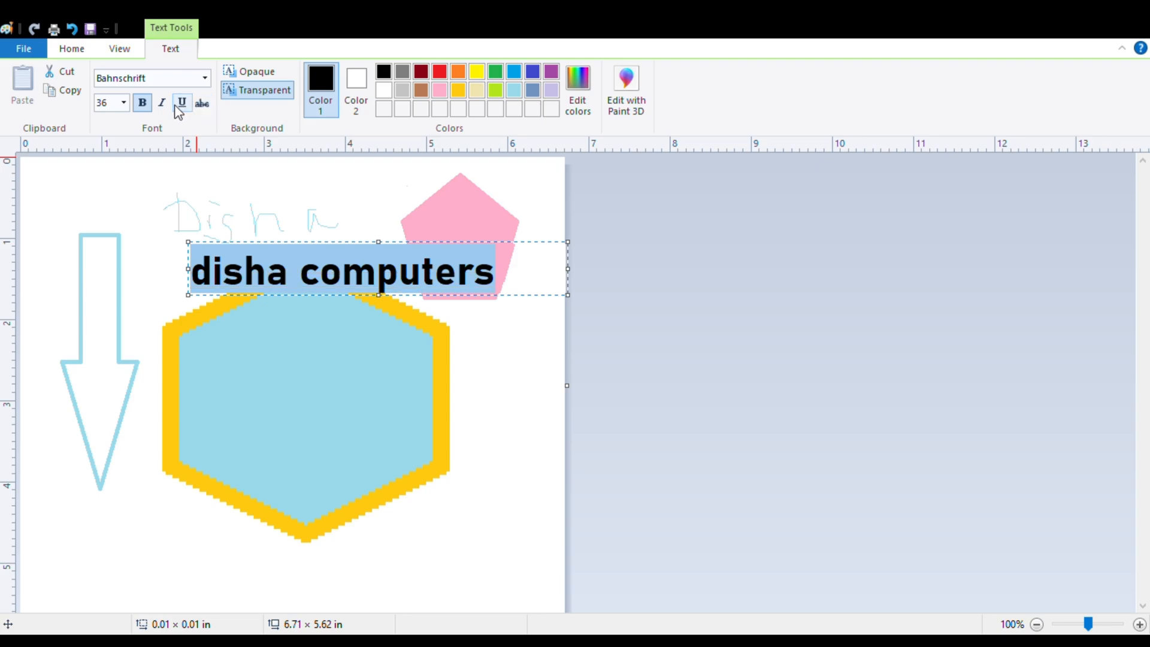
click(142, 104)
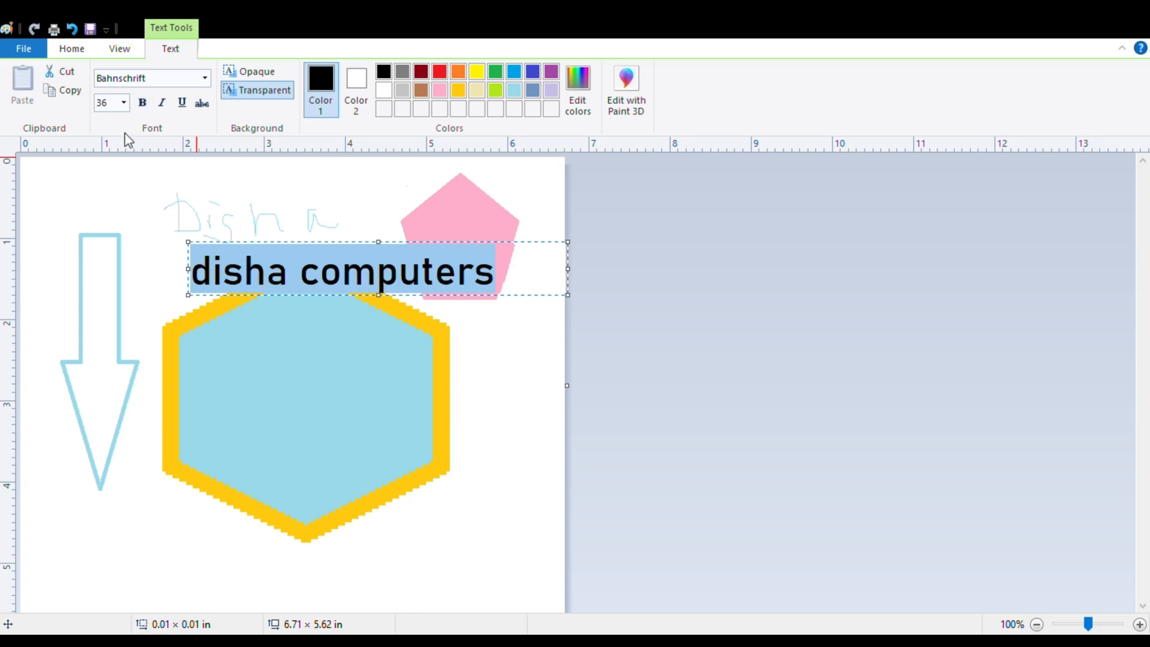
Apply bold, italic, underline and strikethrough to "disha computers" and clear all four styles again.
click(145, 104)
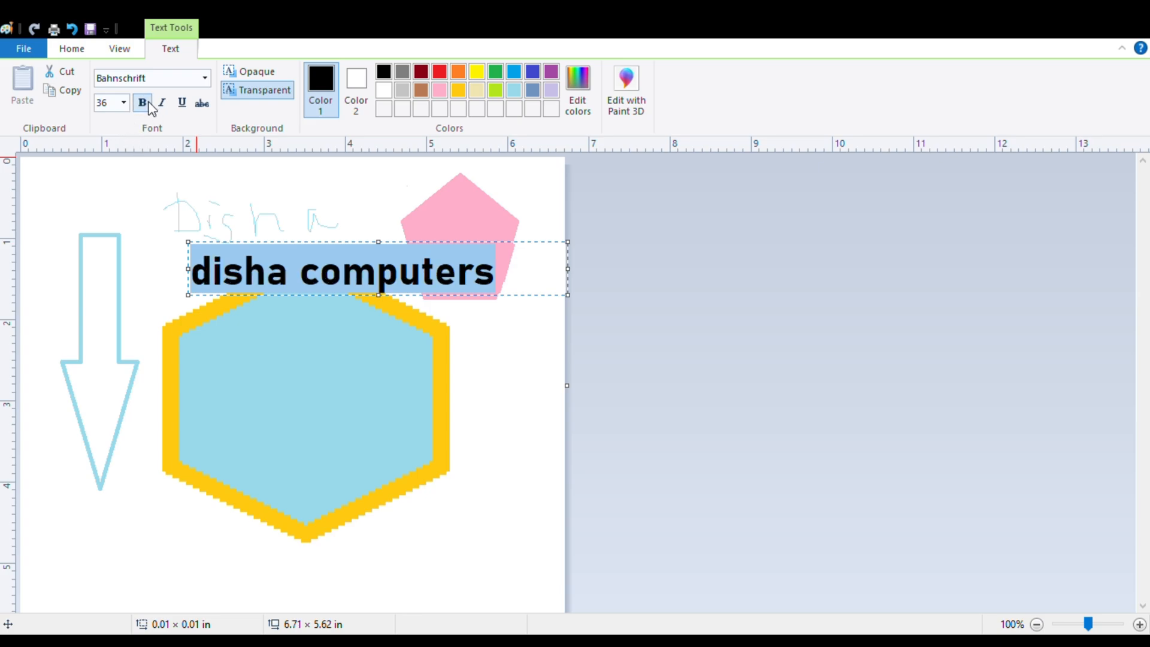
click(163, 107)
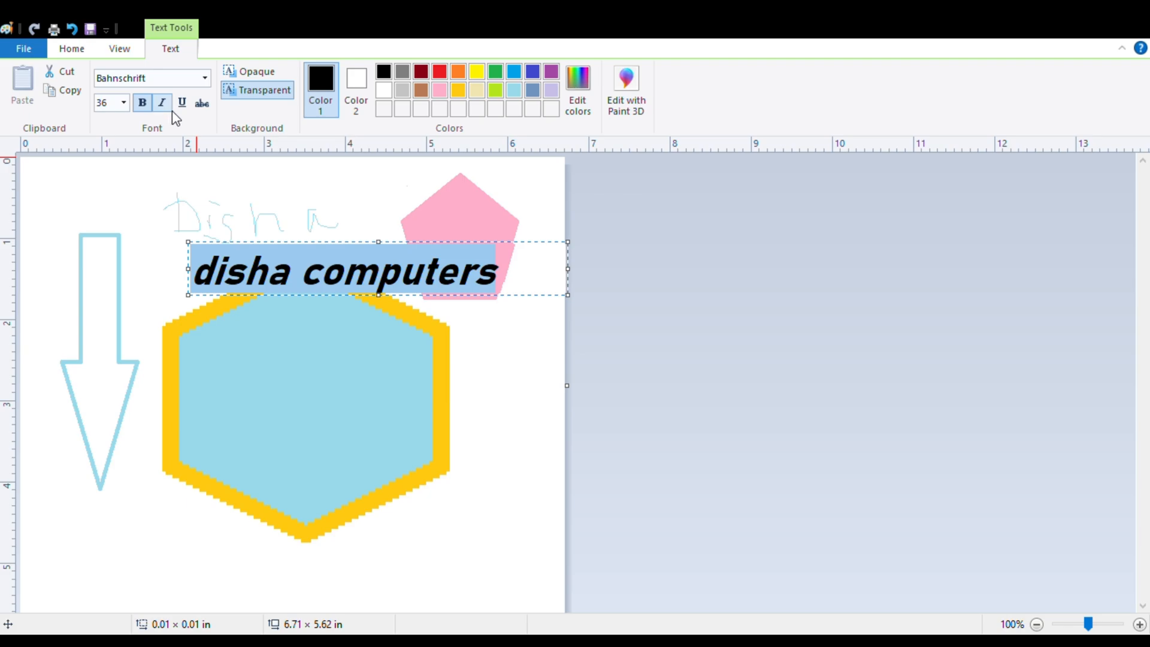
click(184, 104)
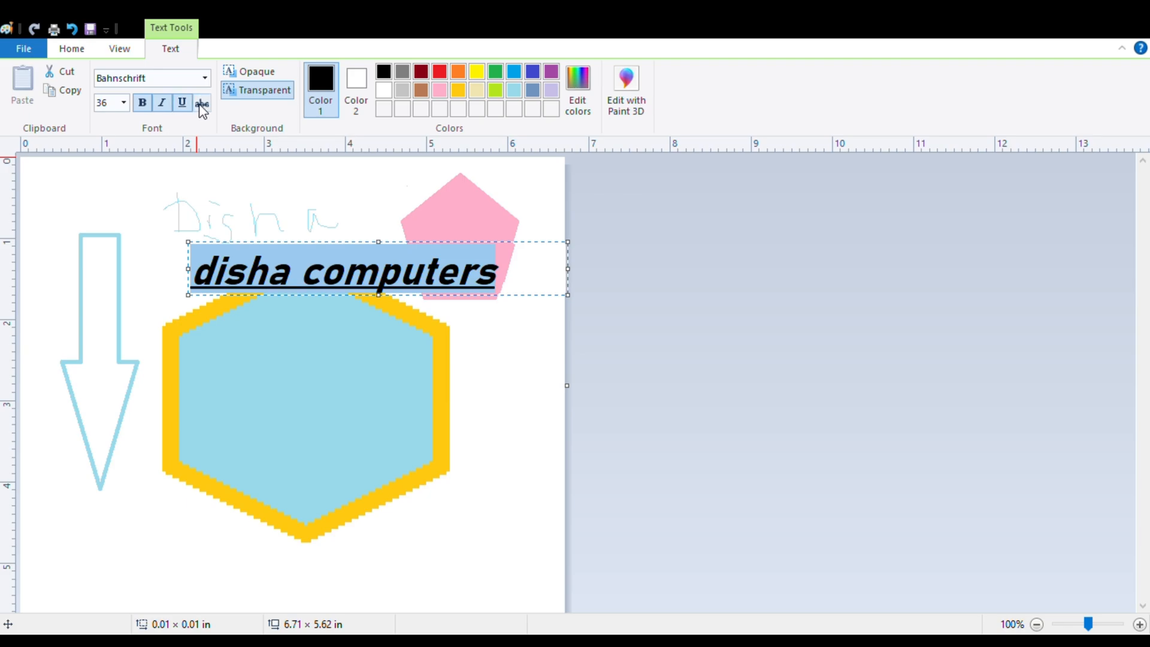
click(201, 103)
click(202, 103)
click(182, 103)
click(162, 103)
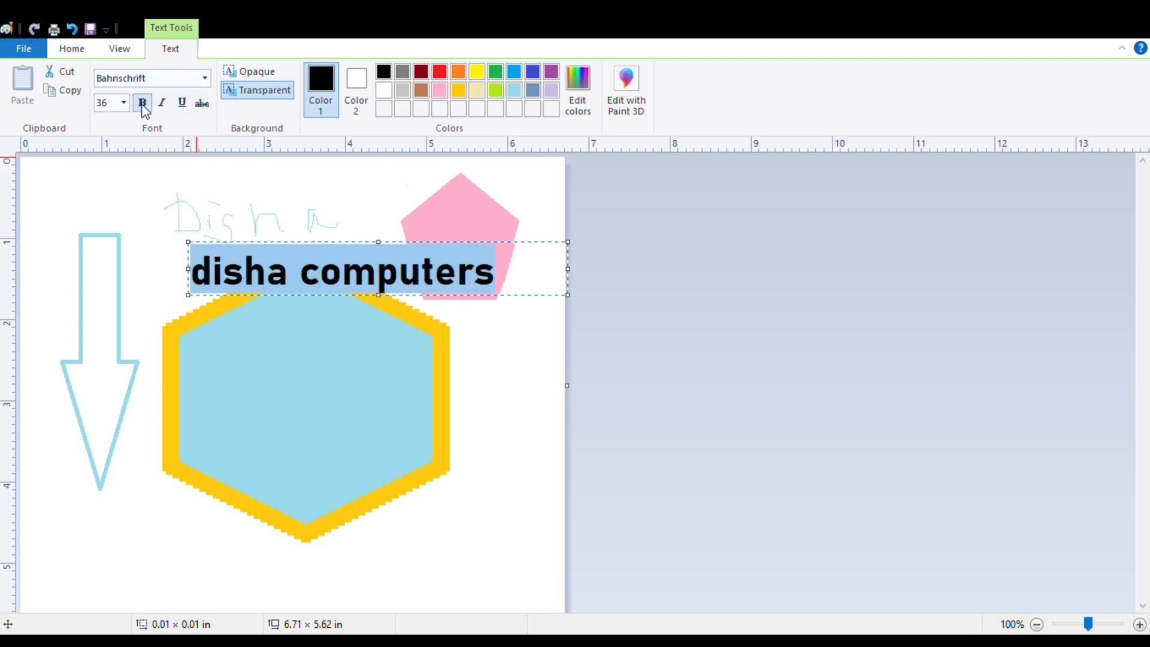
click(143, 104)
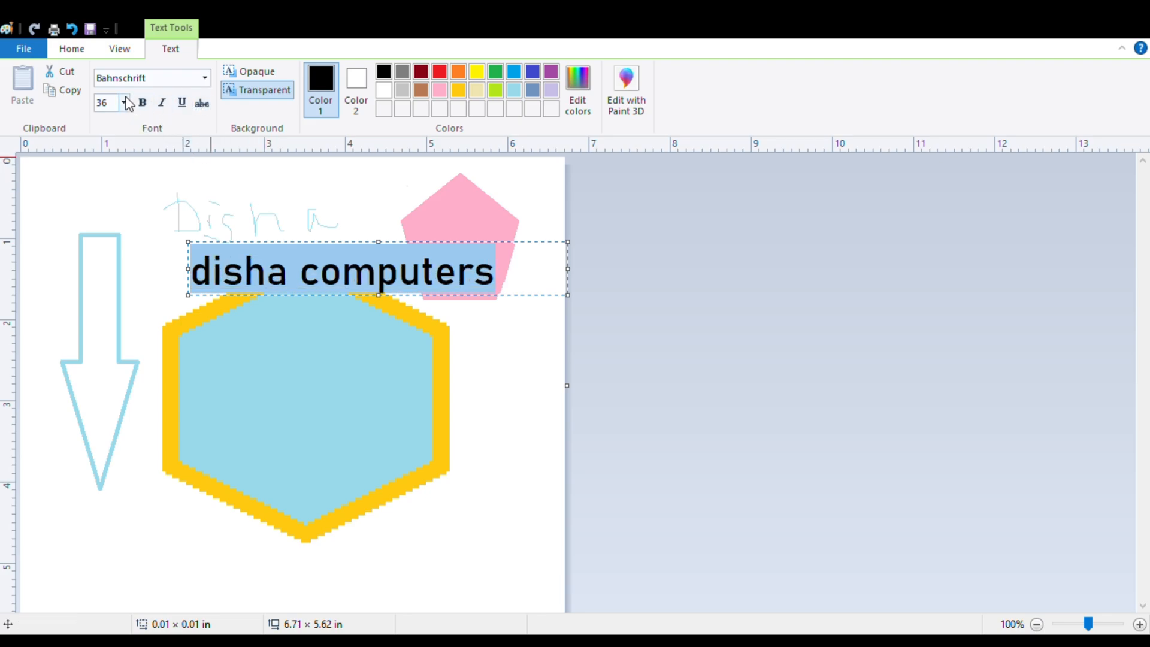
Set the text size to 72 and enlarge the text box to about 4.73 × 2.91 in.
click(125, 103)
click(108, 343)
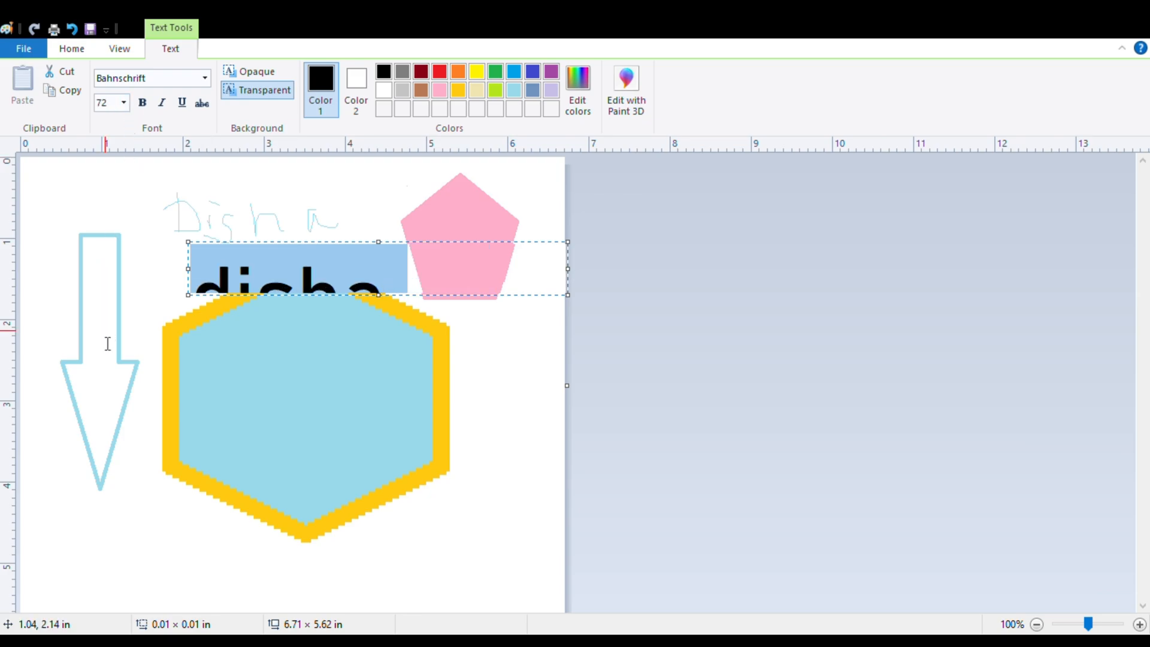
drag(379, 295, 379, 475)
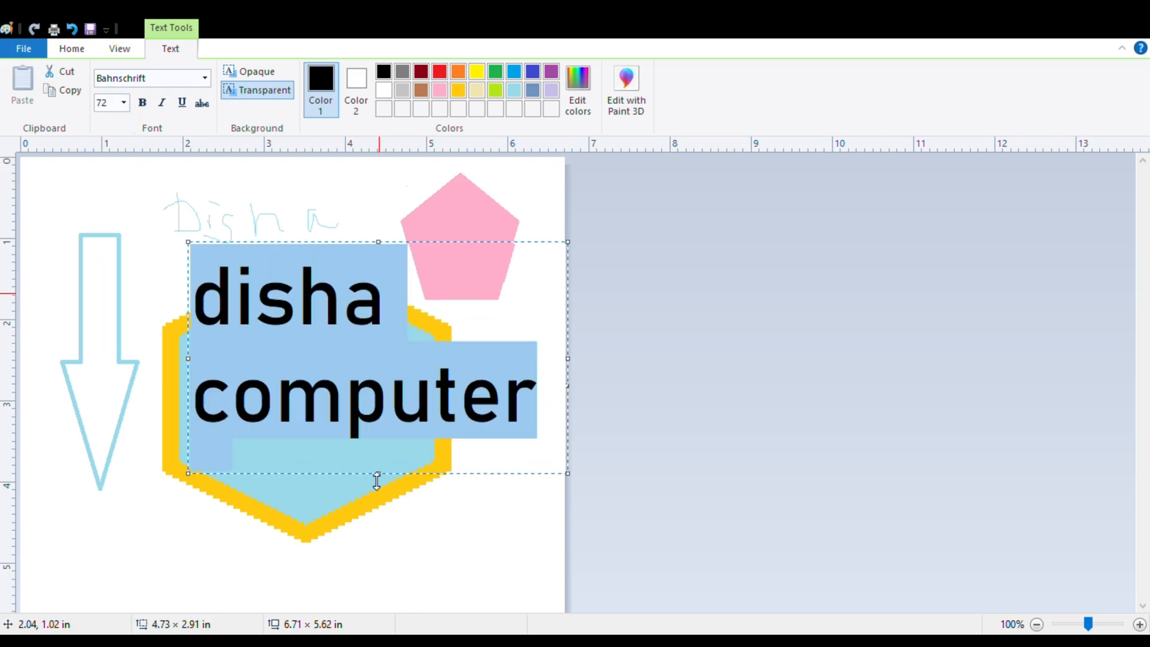
Set the "disha computers" text size to 18 and shrink its box to about 4.73 × 0.50 in.
click(123, 107)
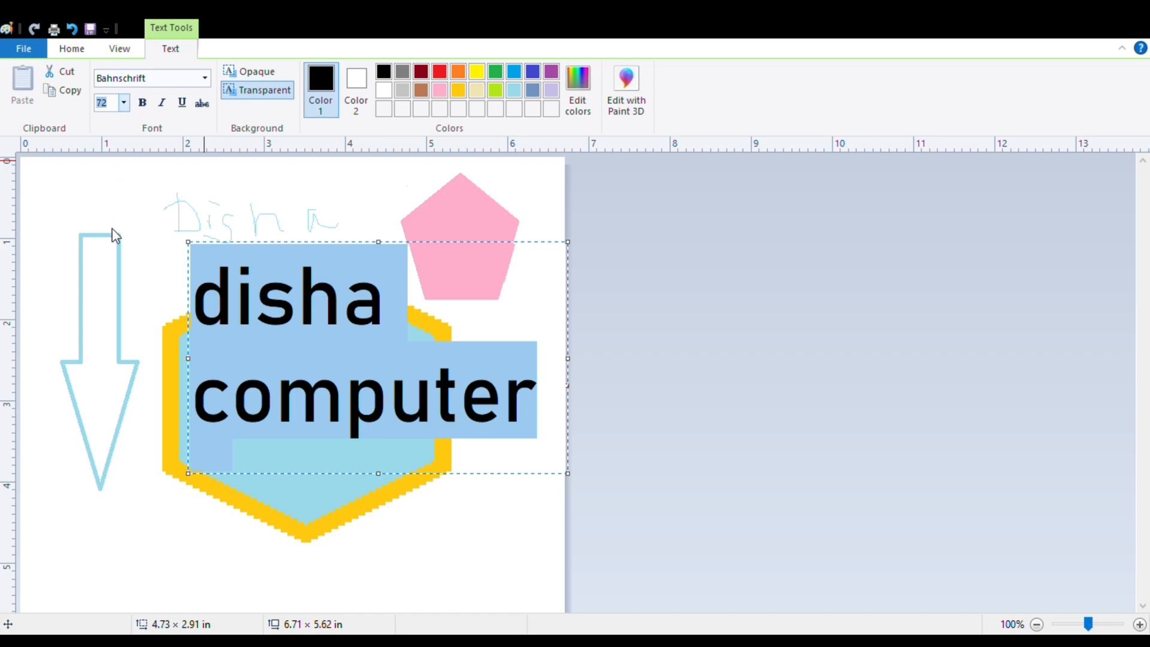
text(18)
key(Return)
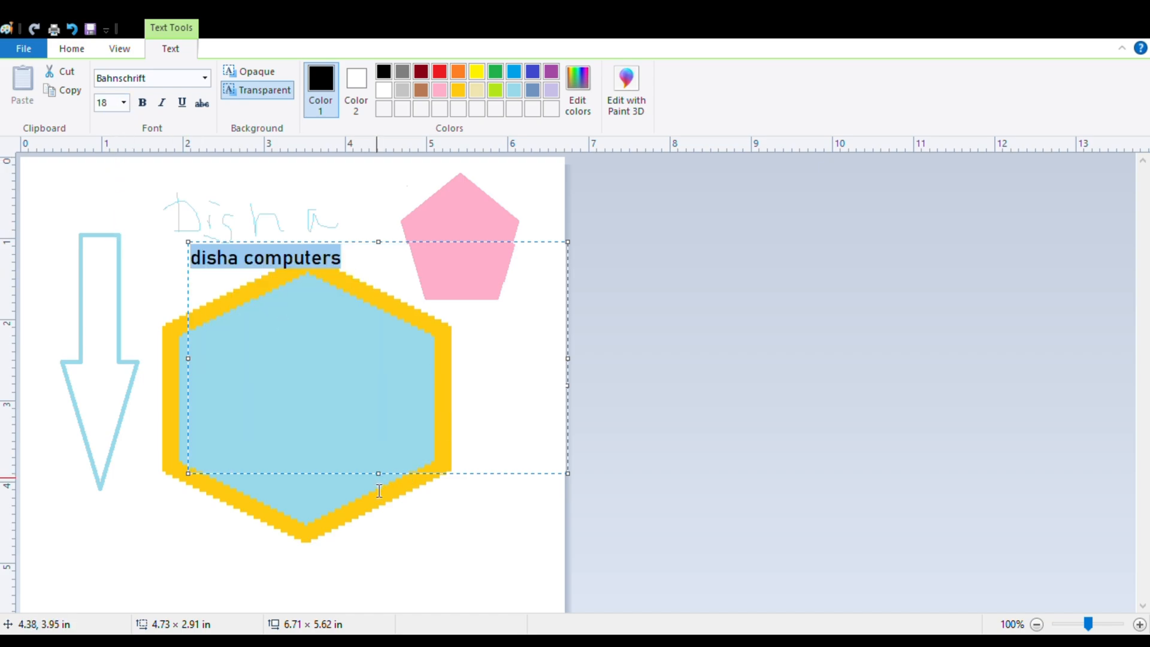
drag(379, 475, 379, 278)
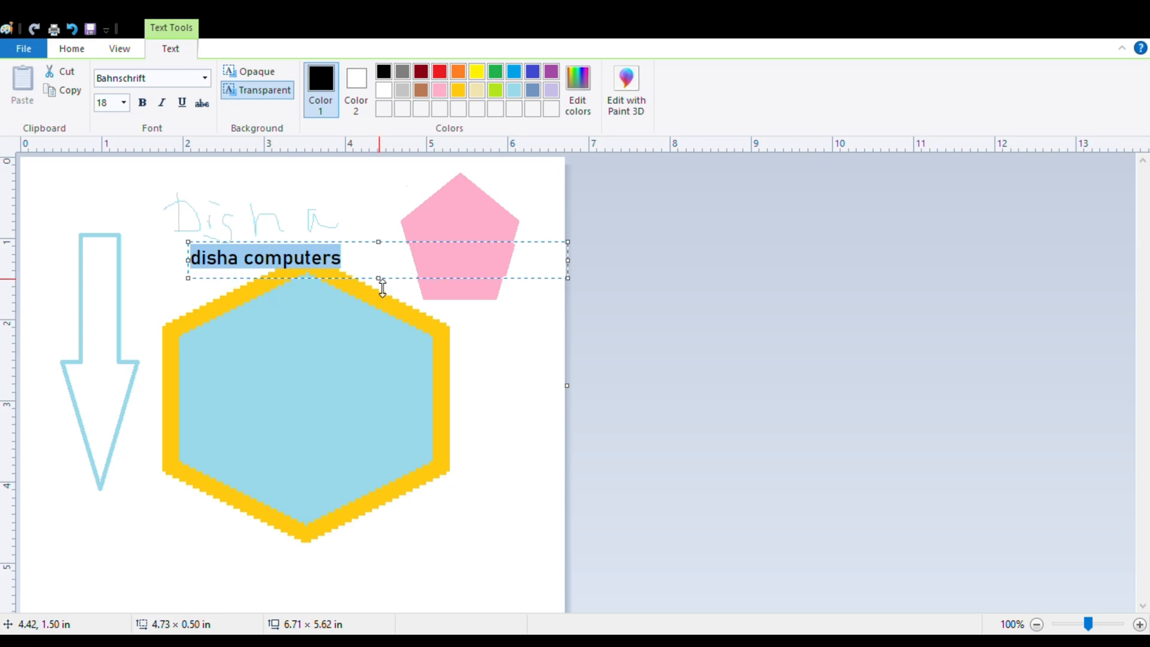
Place the "disha computers" text across the hexagon's upper part with an opaque background, comparing it with the transparent one.
drag(296, 249, 315, 376)
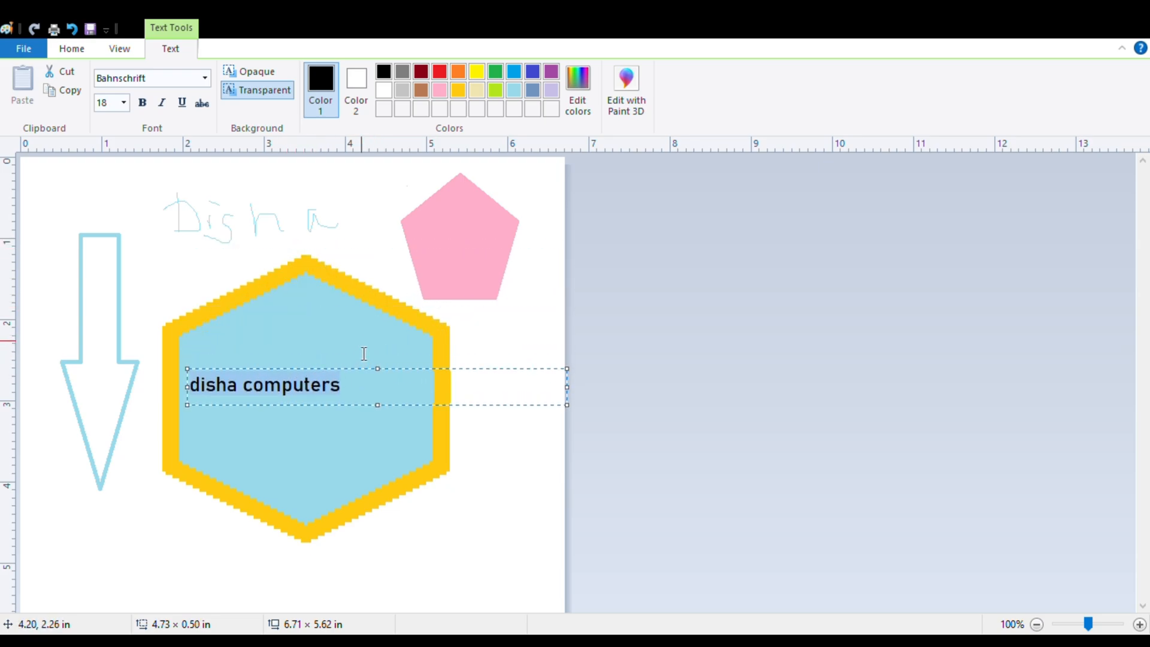
click(258, 73)
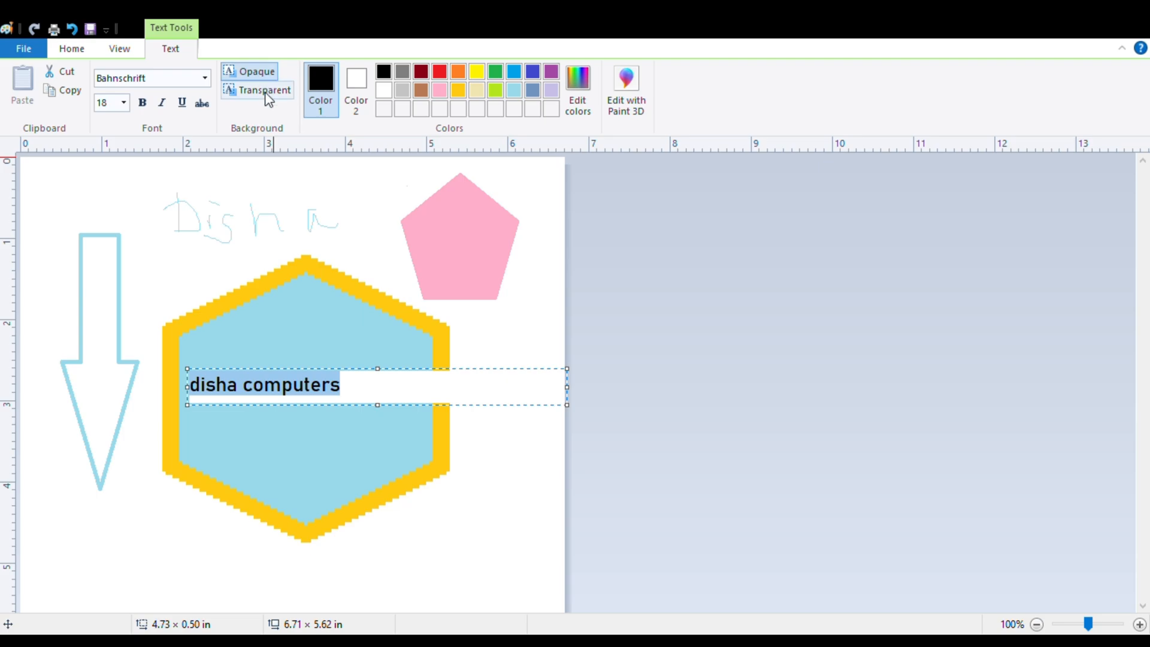
click(266, 94)
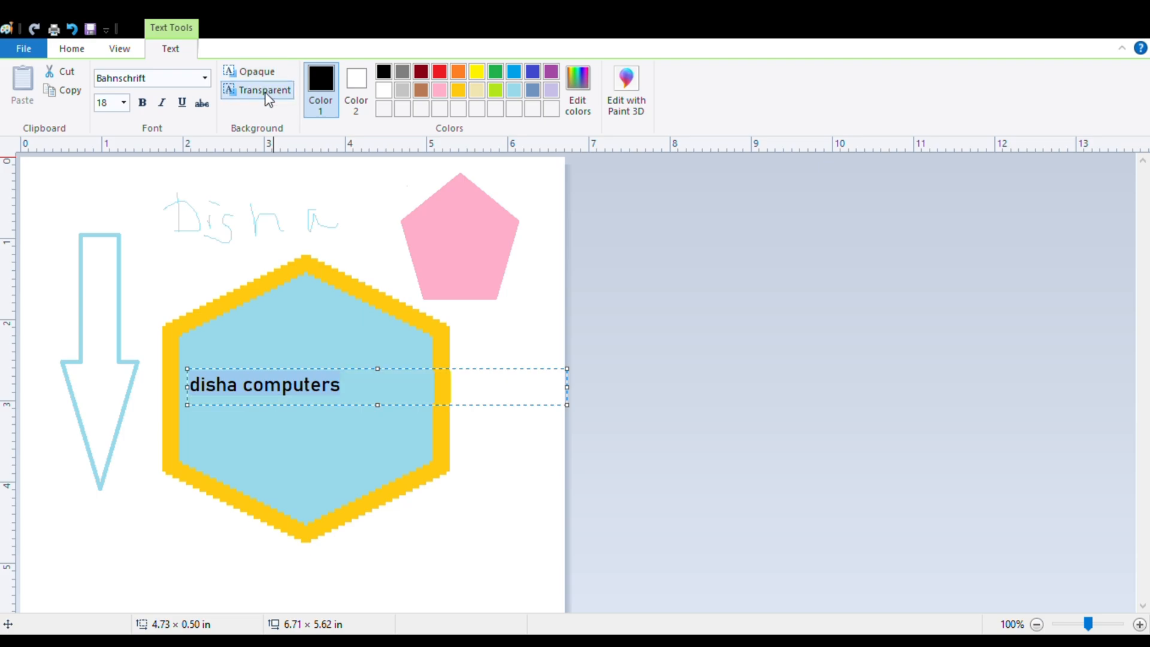
click(258, 72)
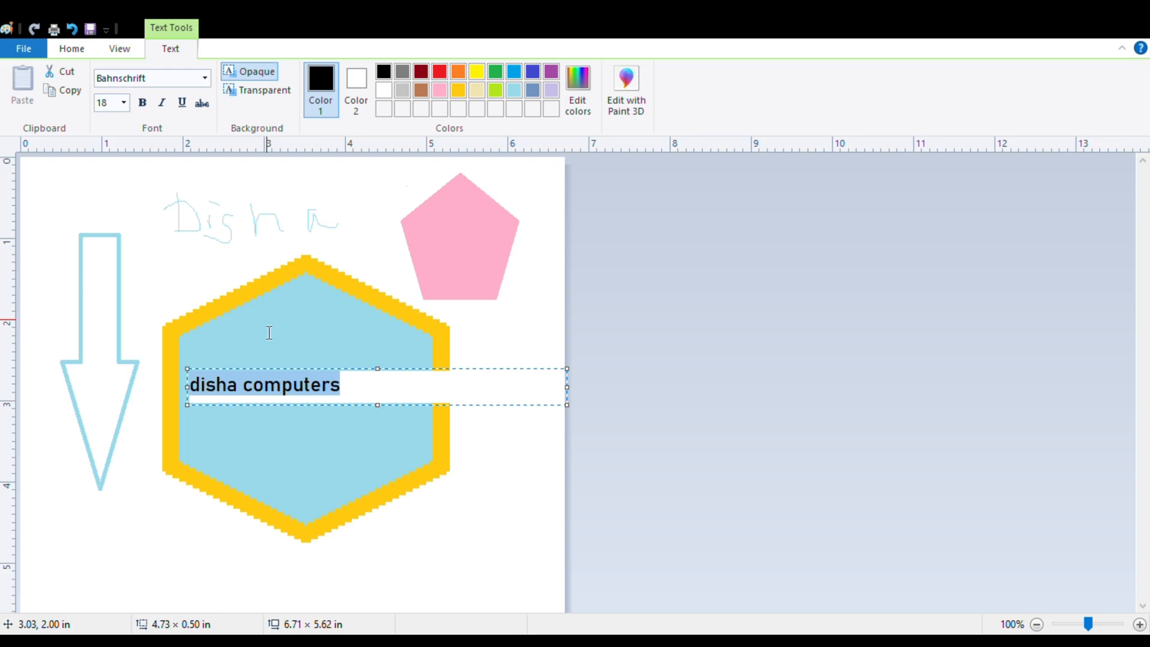
drag(291, 377, 293, 340)
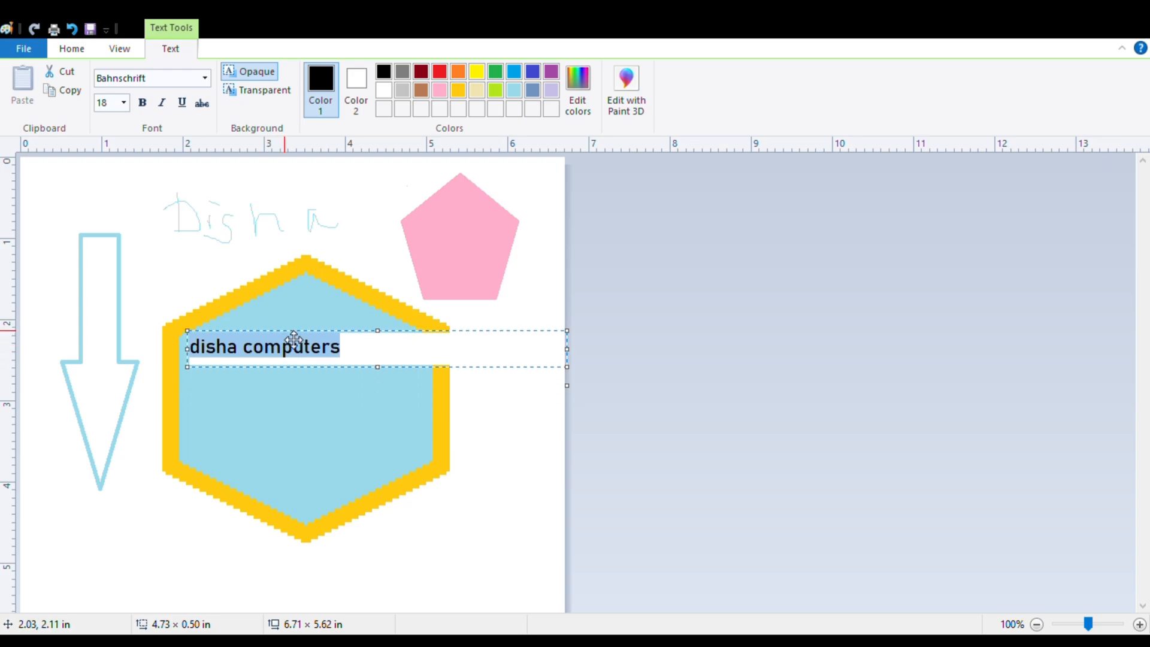
click(285, 409)
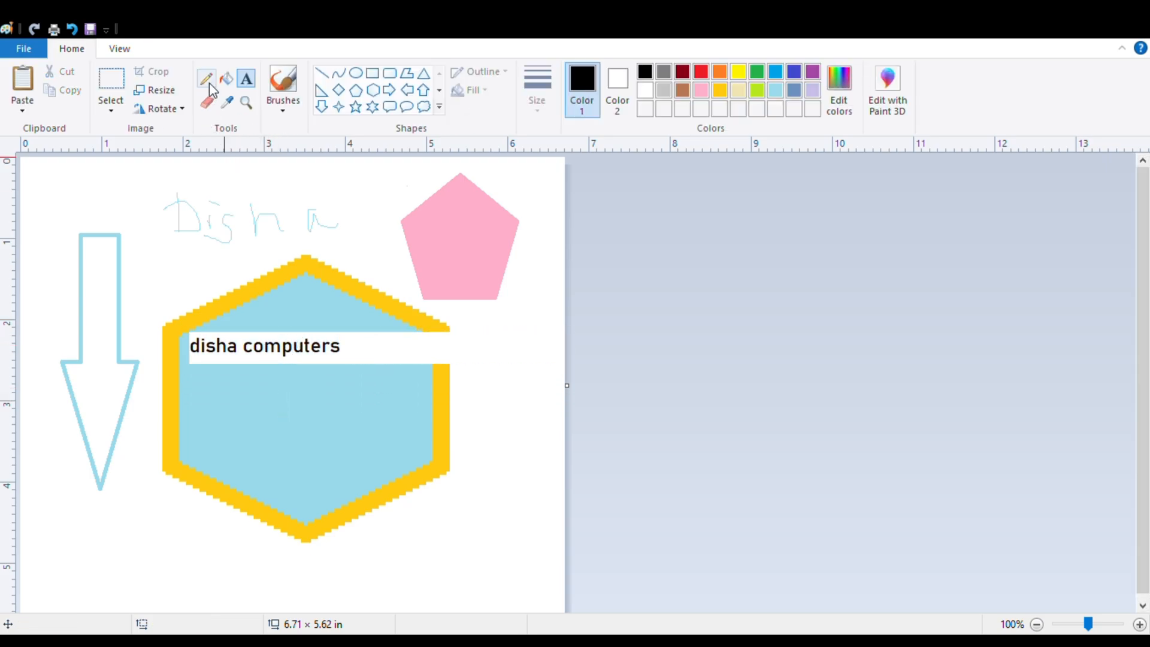
Add the first word of the company name below "disha computers" in black, size 18, with a transparent background.
click(199, 378)
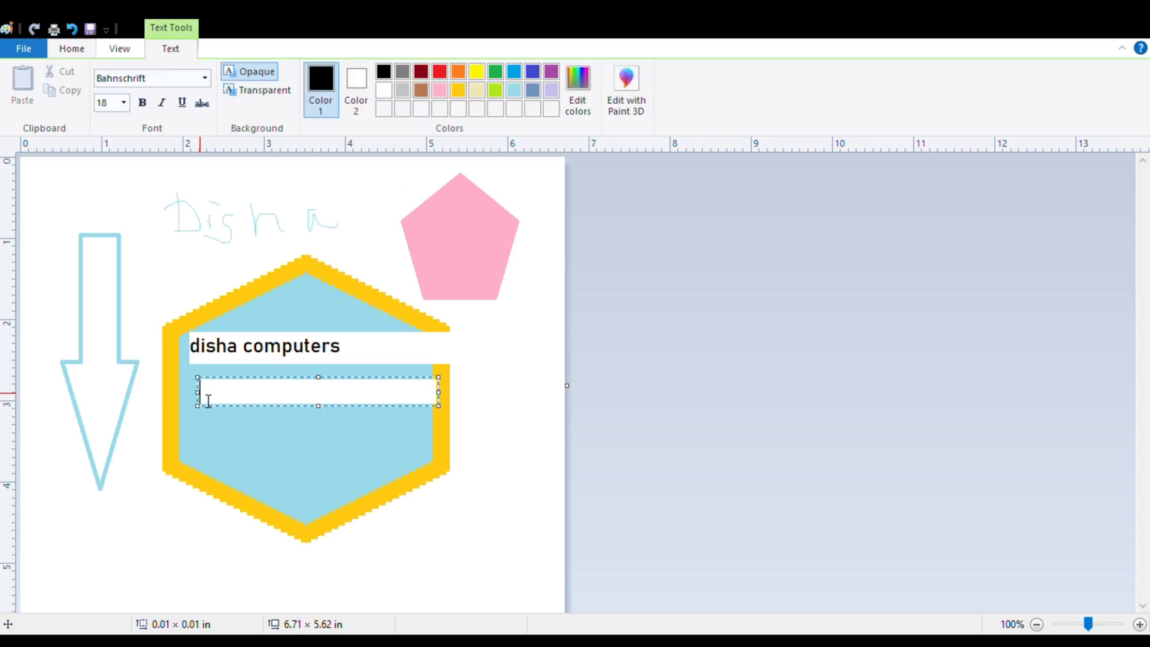
text(d)
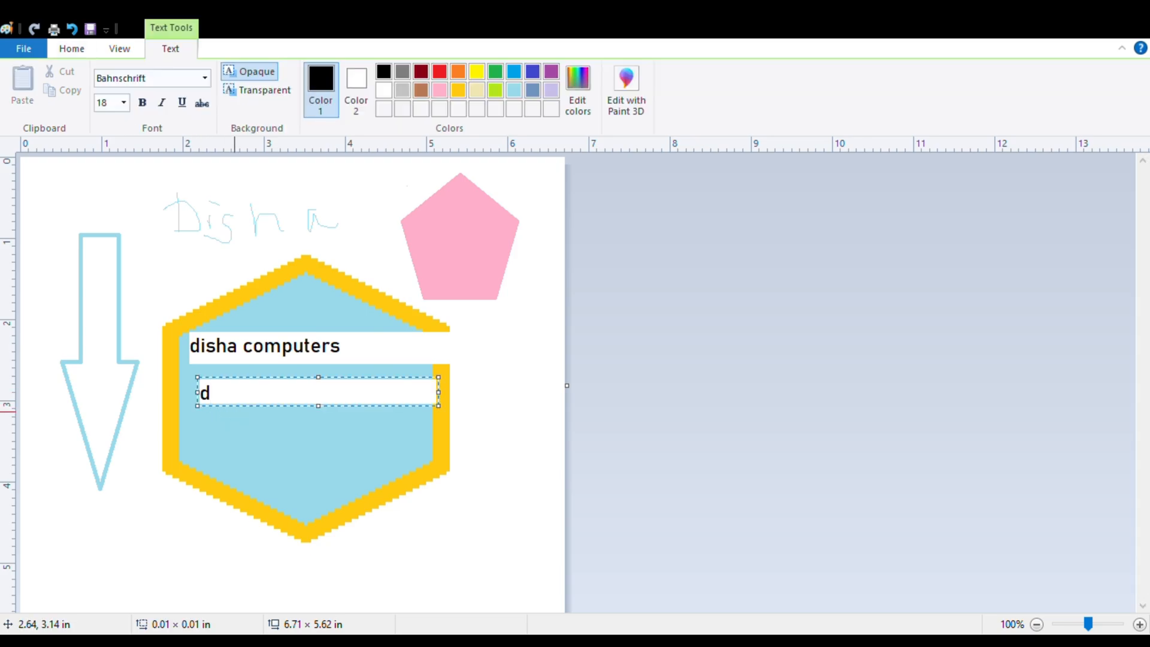
text(isha)
click(271, 94)
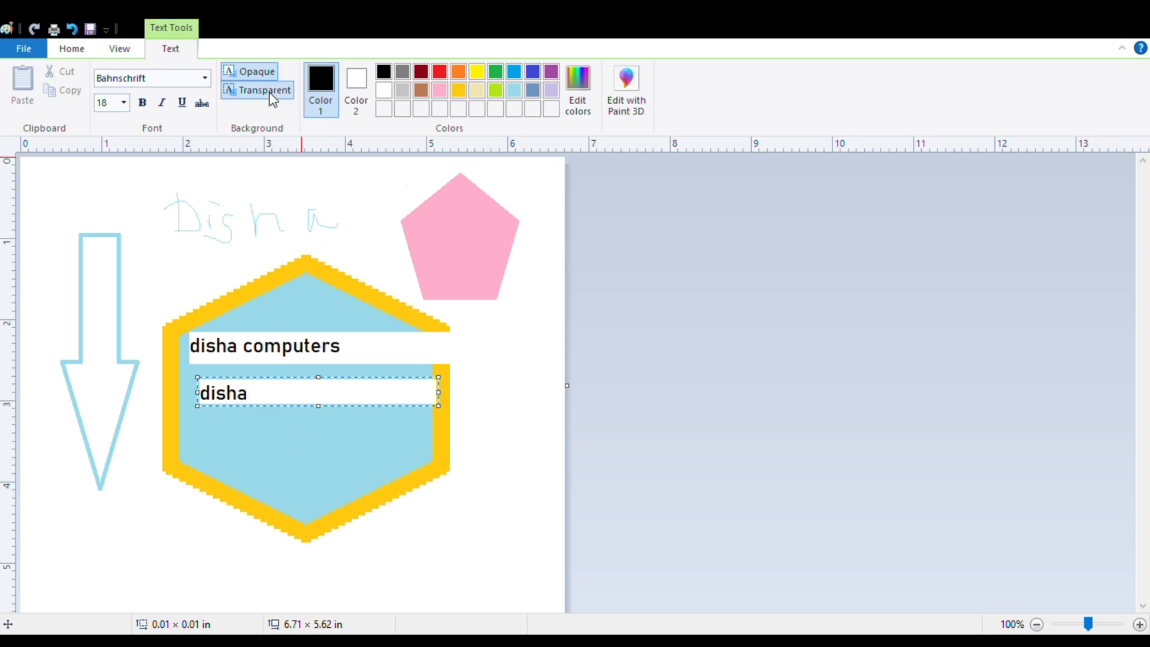
click(135, 464)
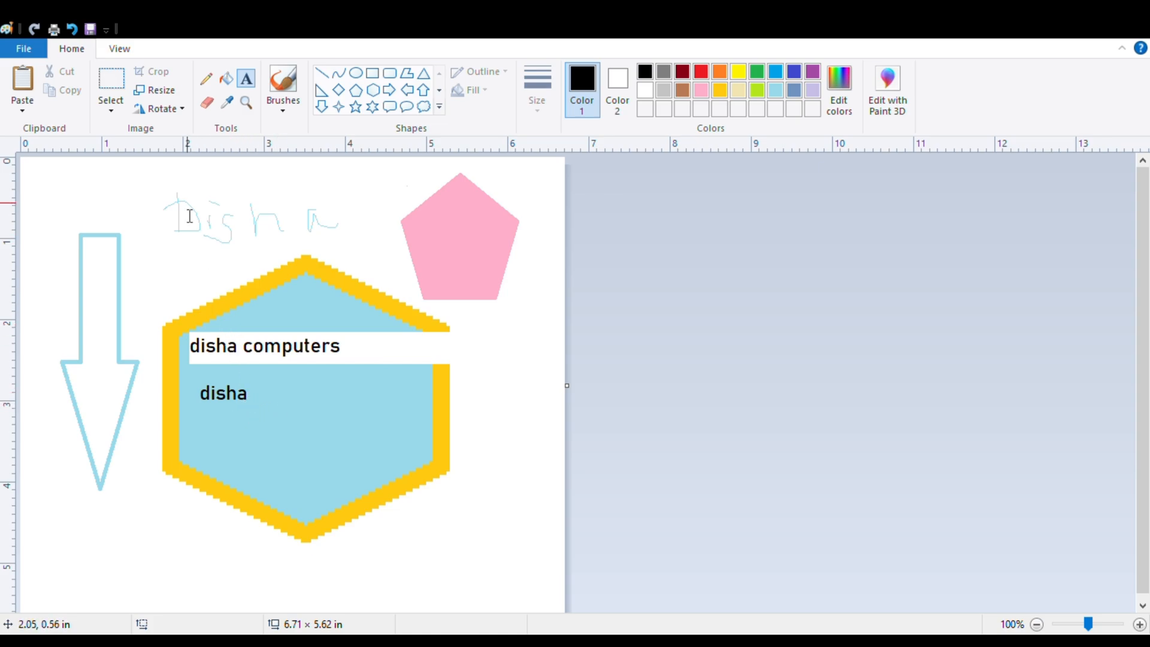
Add the text "saasas" in lime with a transparent background inside the hexagon, below the two black texts.
click(235, 419)
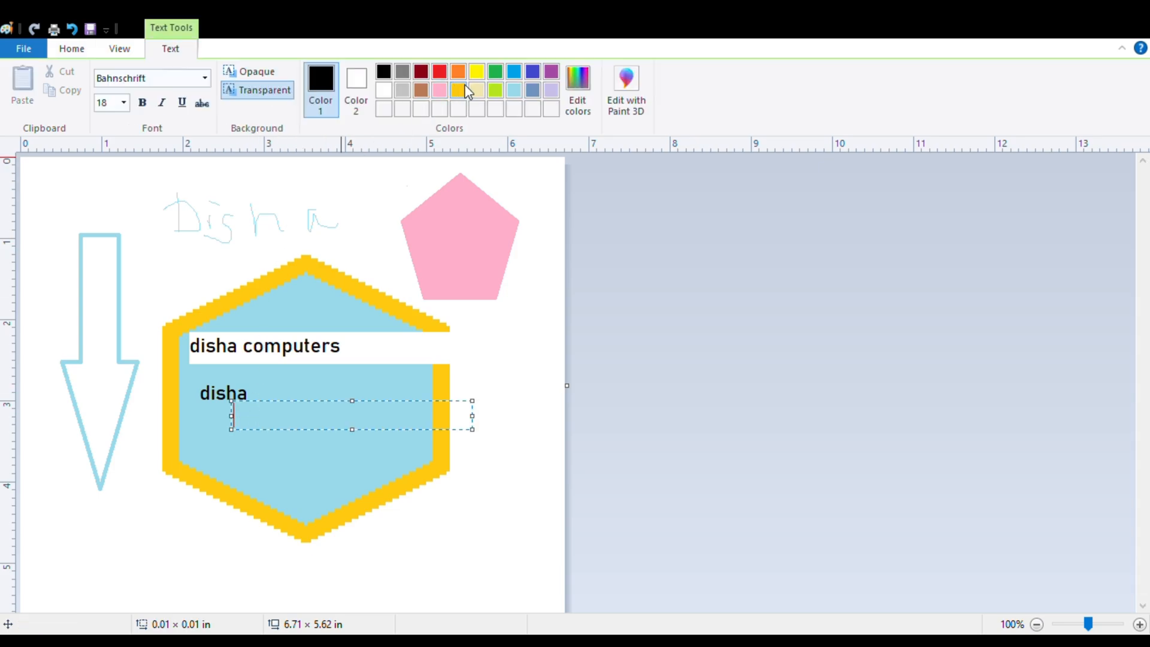
click(460, 90)
text(saasas)
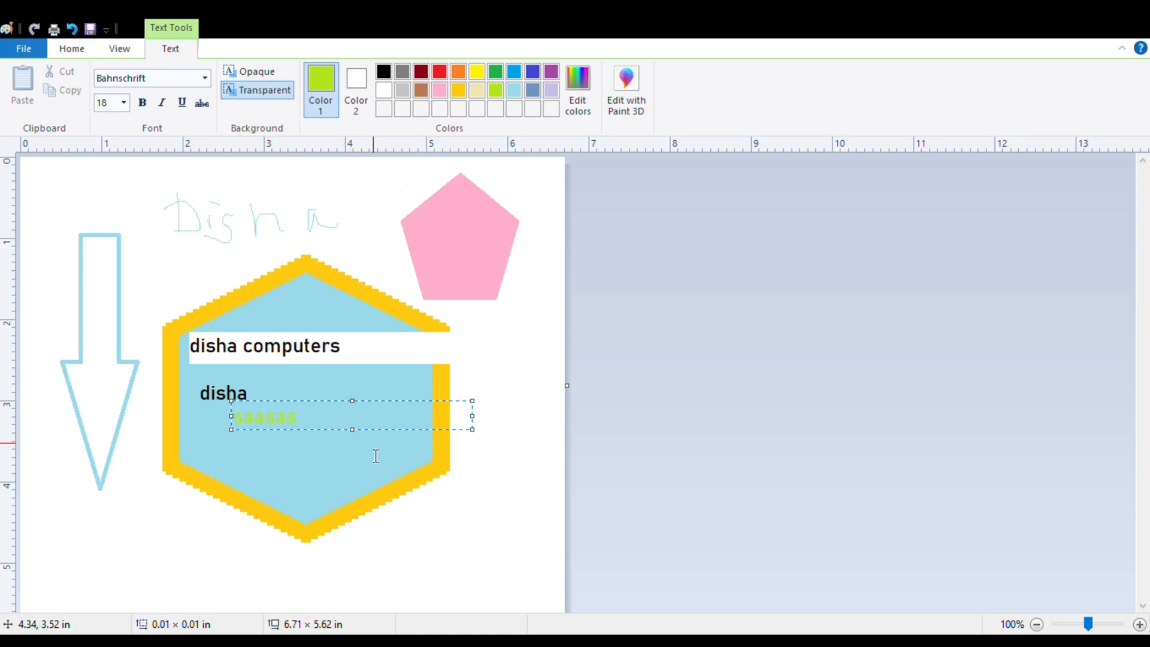
click(360, 513)
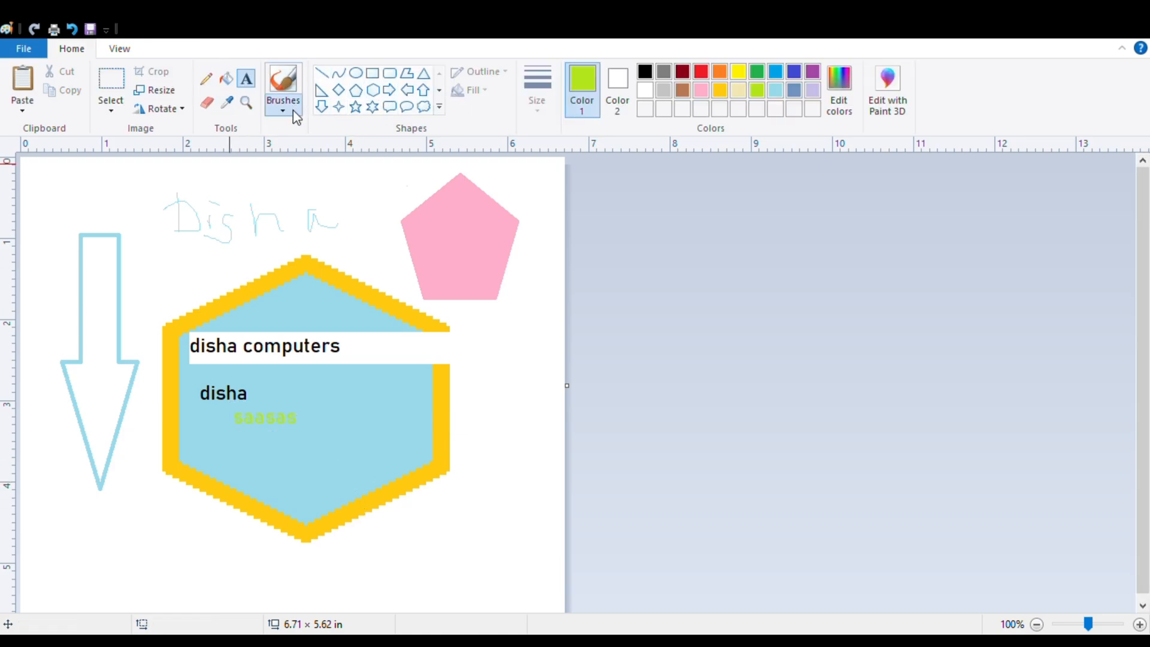
Paint three lime brush strokes down the canvas, enlarging the brush from thin to very thick between strokes.
click(284, 86)
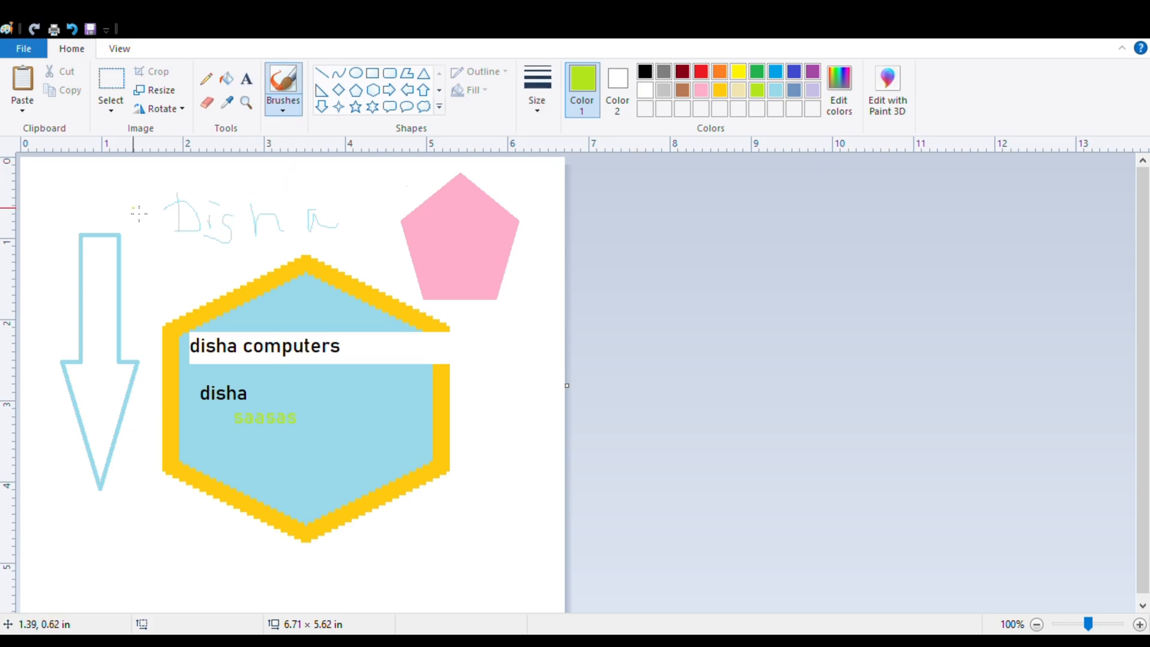
mouse_move(119, 198)
mouse_down()
mouse_move(153, 232)
mouse_move(150, 400)
mouse_move(166, 427)
mouse_up()
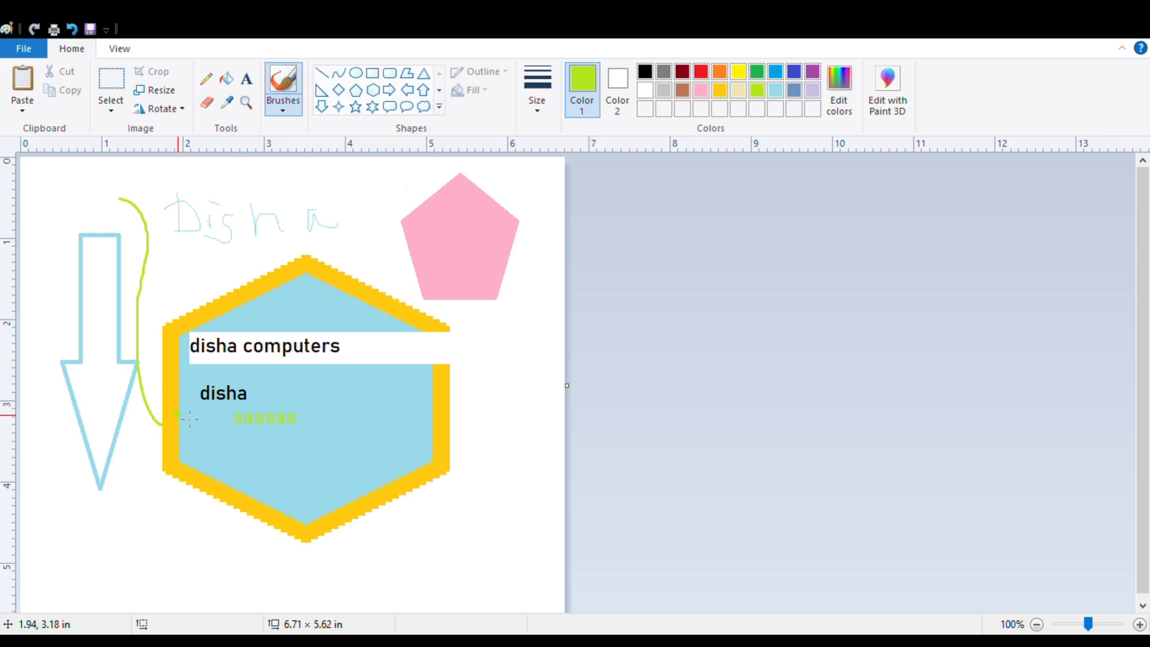
mouse_move(180, 194)
mouse_down()
mouse_move(147, 267)
mouse_move(114, 418)
mouse_move(191, 539)
mouse_move(210, 389)
mouse_move(397, 498)
mouse_up()
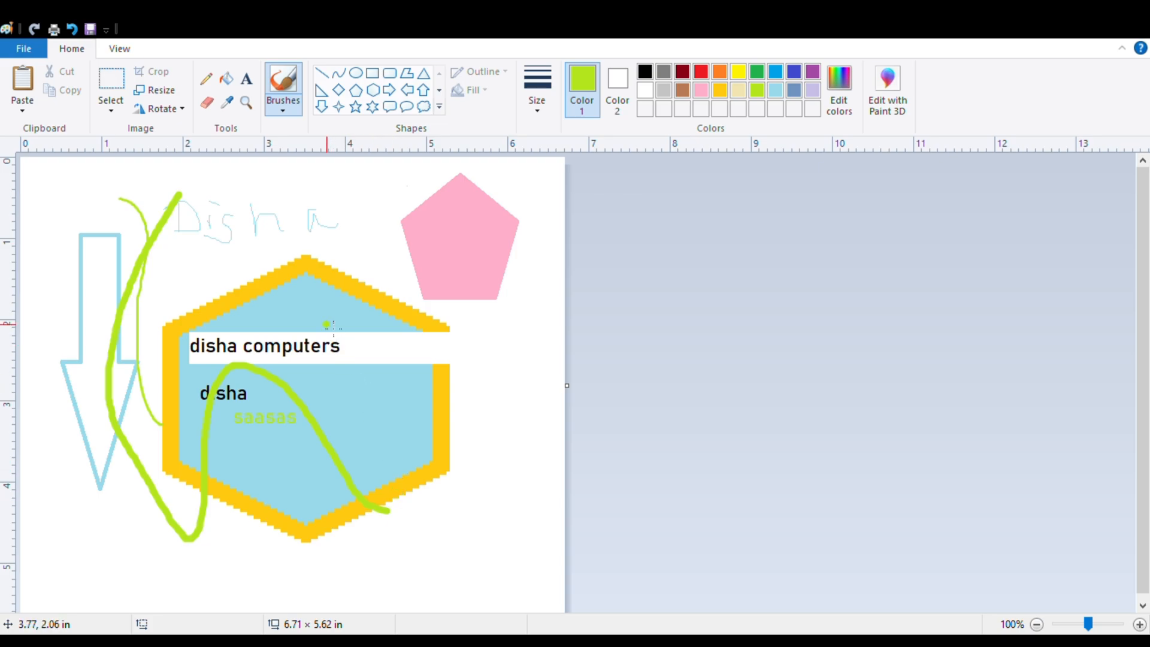
click(353, 196)
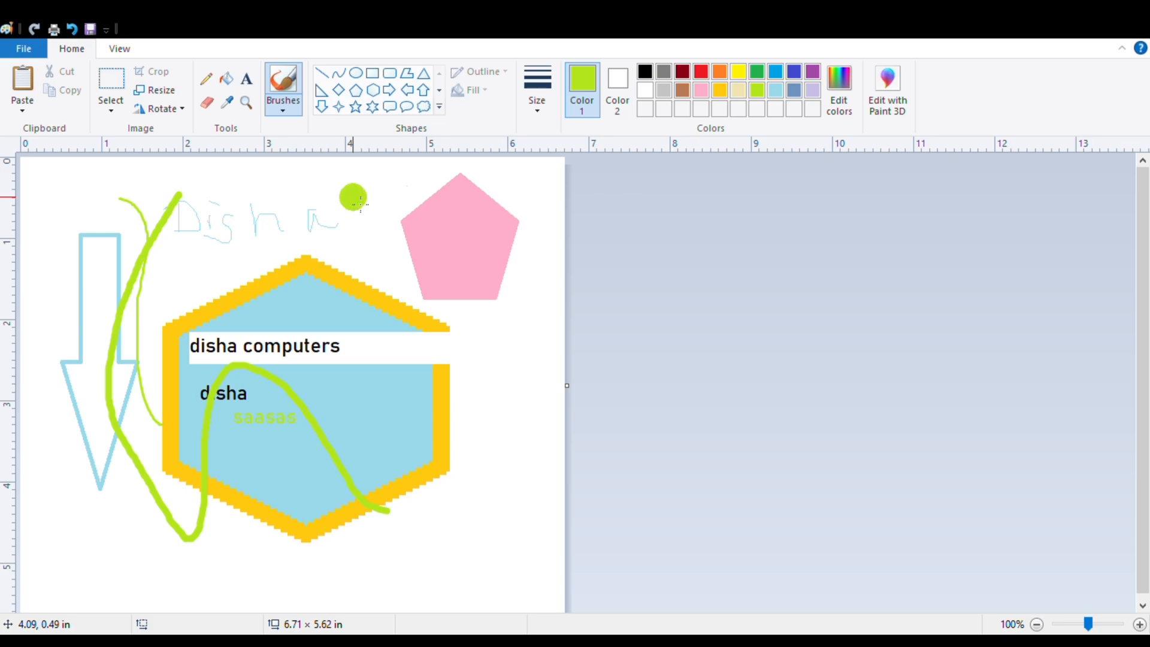
key(ctrl+plus)
key(ctrl+plus)
key(ctrl+plus)
mouse_move(362, 205)
mouse_down()
mouse_move(321, 207)
mouse_move(288, 232)
mouse_move(287, 252)
mouse_move(363, 348)
mouse_move(374, 593)
mouse_up()
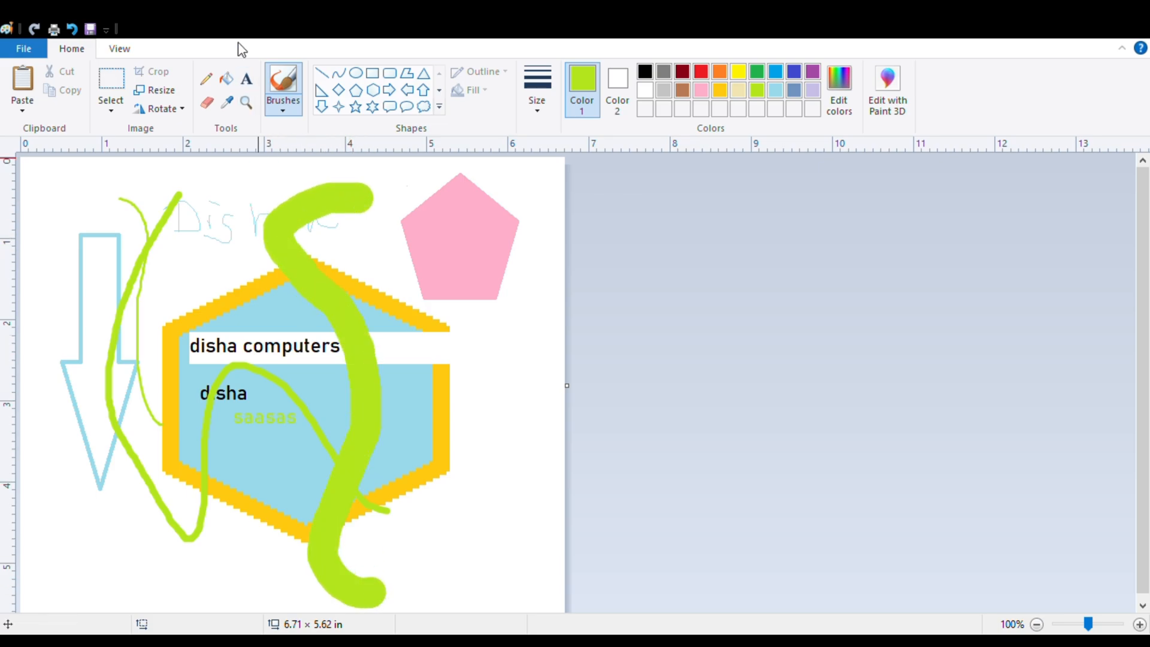
Paint four more lime strokes across the hexagon, pentagon and arrow, using different brush types such as wide translucent and thin pale ones.
click(286, 110)
click(306, 159)
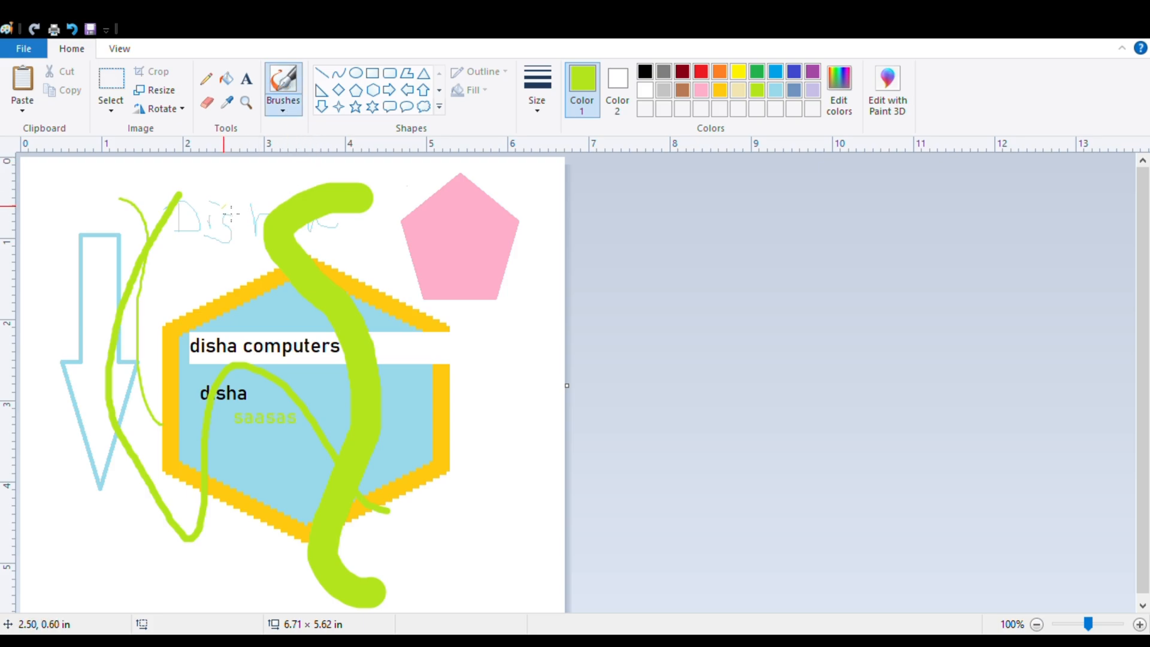
mouse_move(224, 207)
mouse_down()
mouse_move(415, 266)
mouse_move(551, 360)
mouse_up()
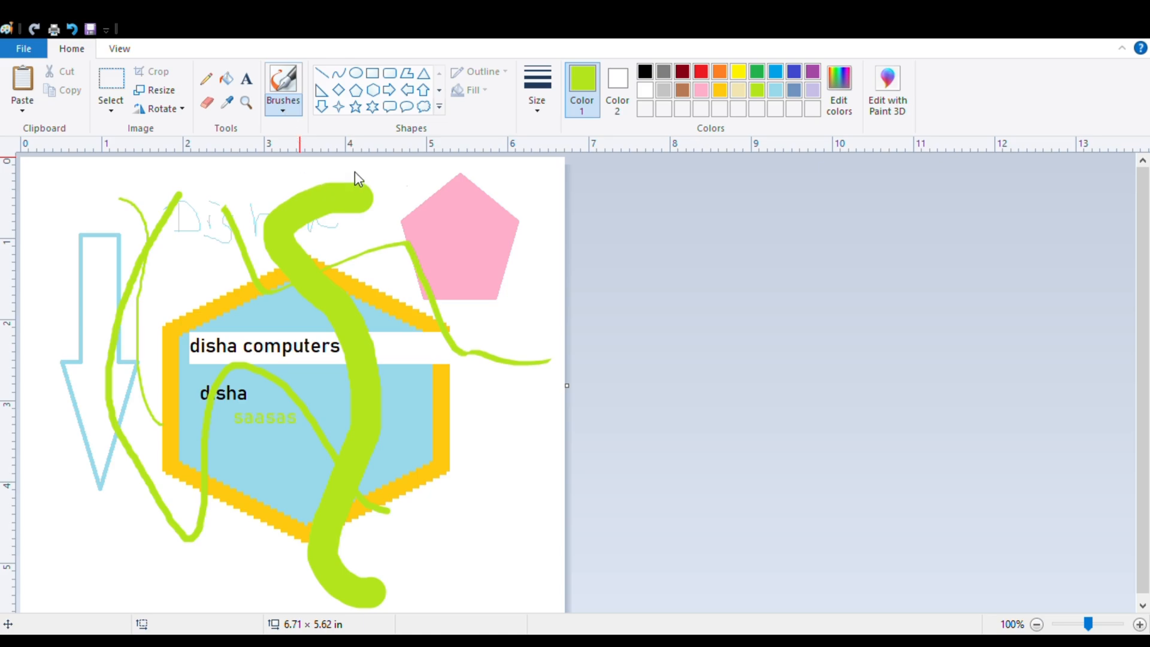
click(355, 171)
mouse_move(328, 232)
mouse_down()
mouse_move(471, 549)
mouse_move(500, 524)
mouse_up()
click(295, 108)
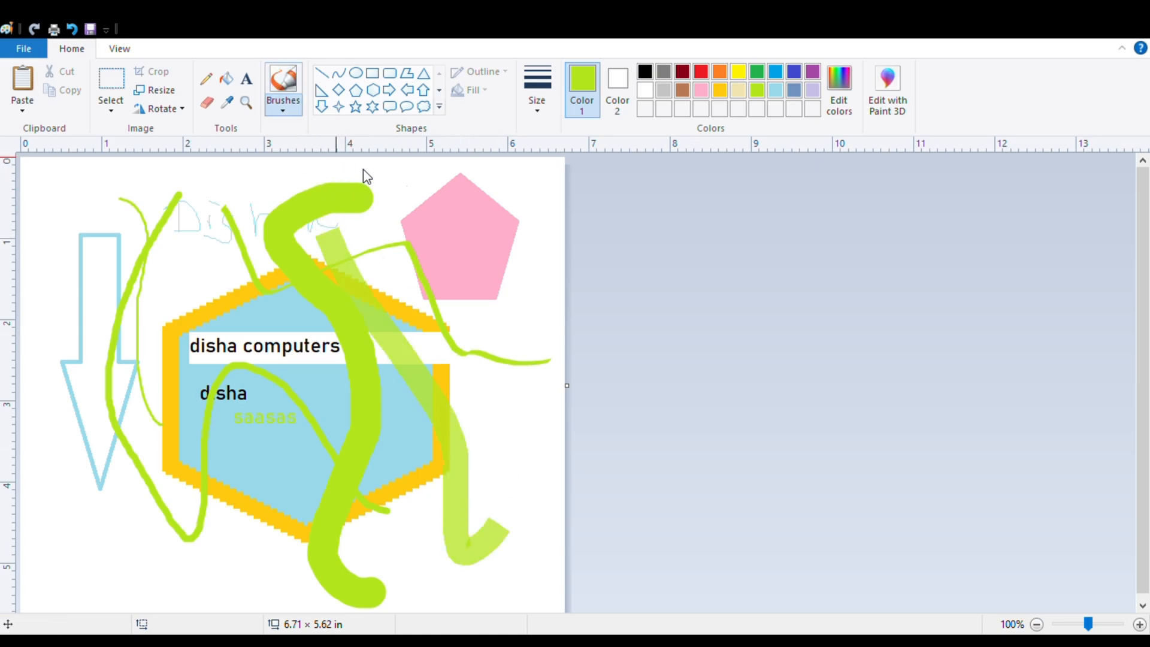
click(377, 170)
mouse_move(442, 228)
mouse_down()
mouse_move(524, 464)
mouse_move(536, 435)
mouse_up()
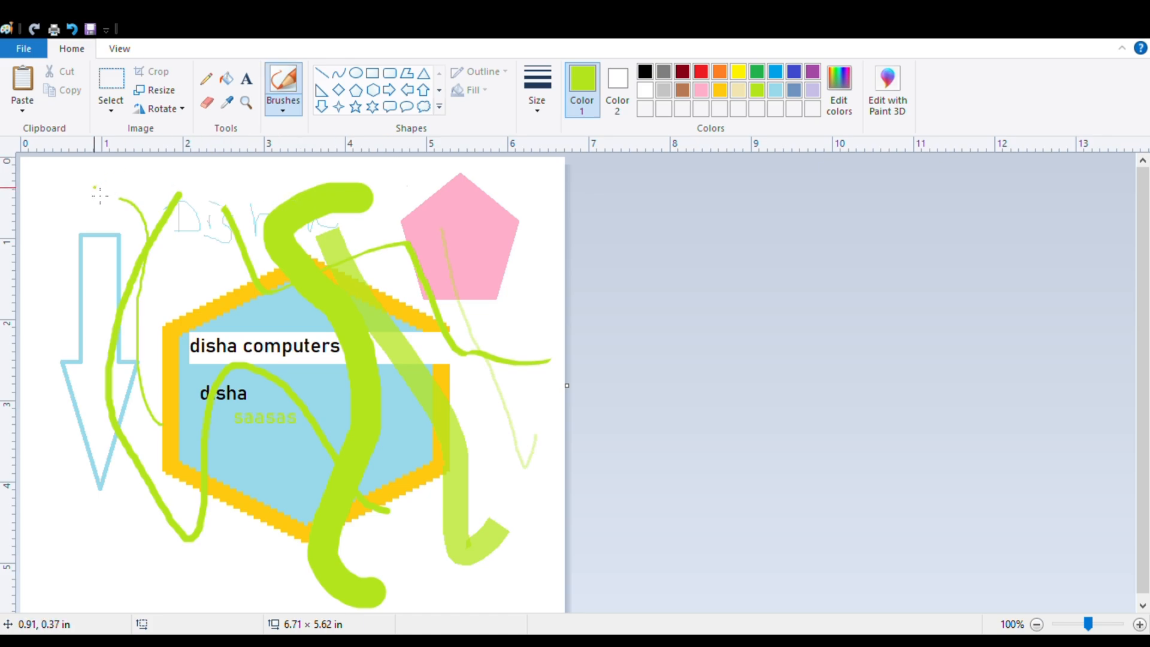
mouse_move(109, 200)
mouse_down()
mouse_move(118, 234)
mouse_move(124, 344)
mouse_move(173, 398)
mouse_up()
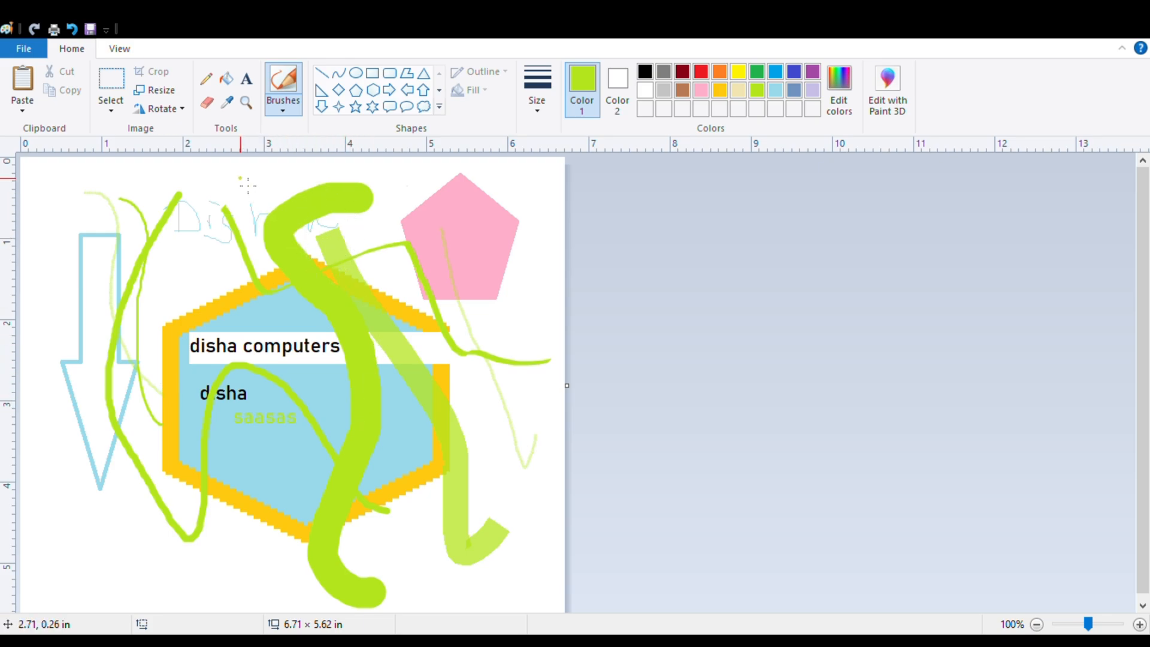
Erase the blue arrow, most of the handwritten word and the lime strokes around them, enlarging the eraser after a first small pass.
click(206, 106)
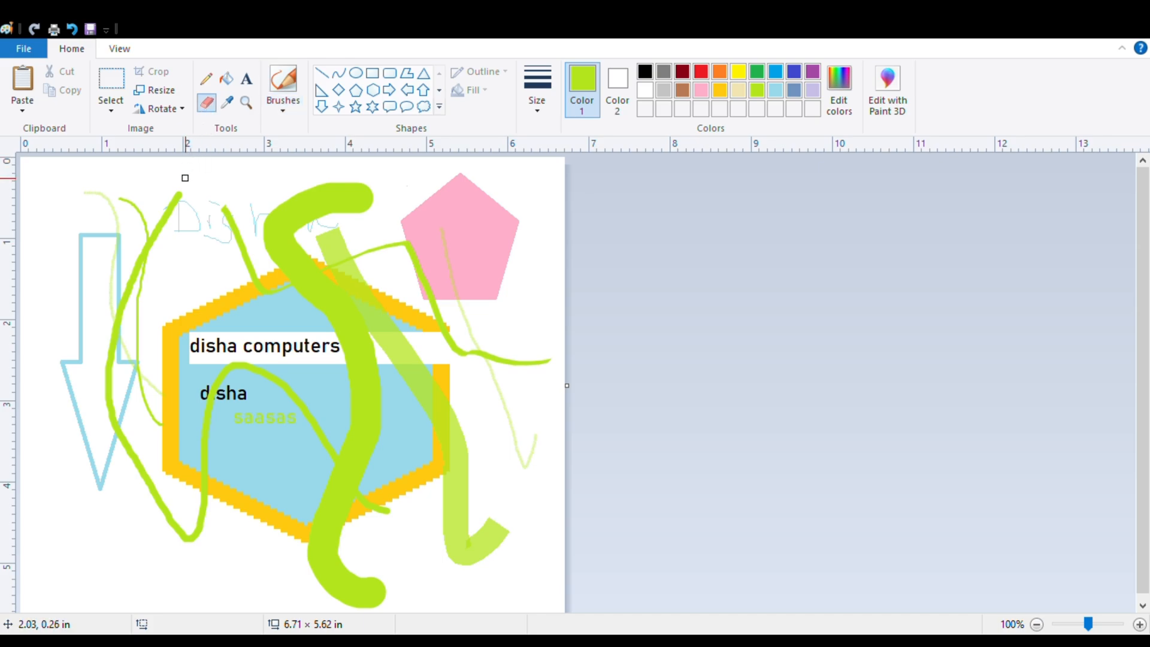
mouse_move(179, 189)
mouse_down()
mouse_move(163, 261)
mouse_move(159, 191)
mouse_move(173, 215)
mouse_move(164, 238)
mouse_move(168, 207)
mouse_up()
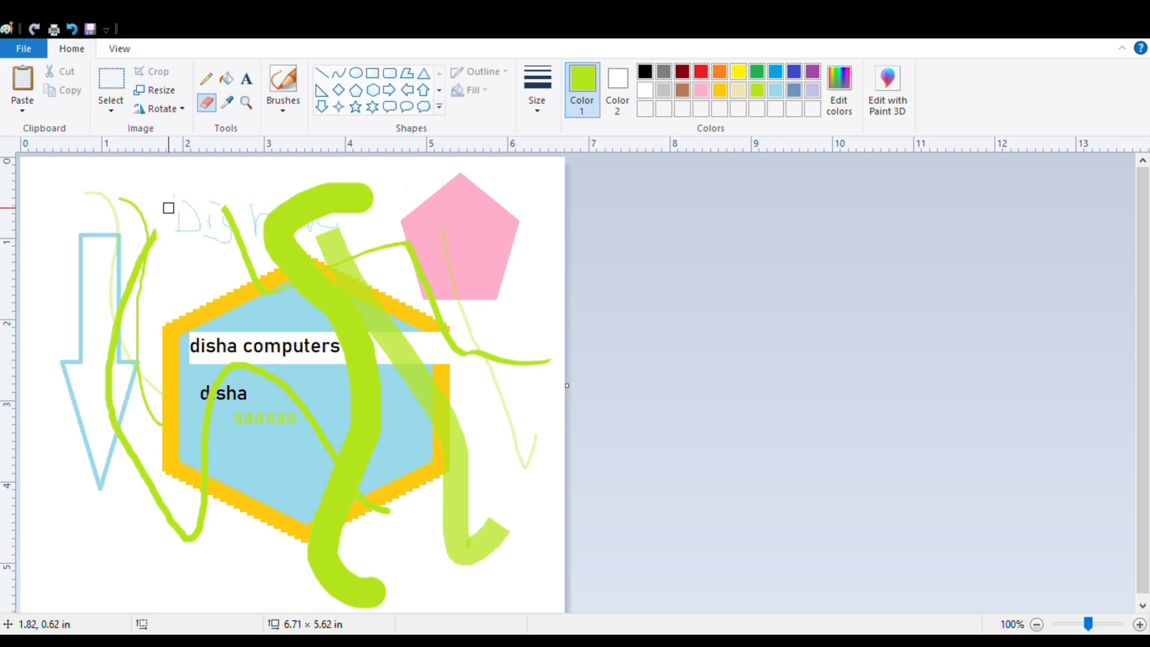
key(ctrl+plus)
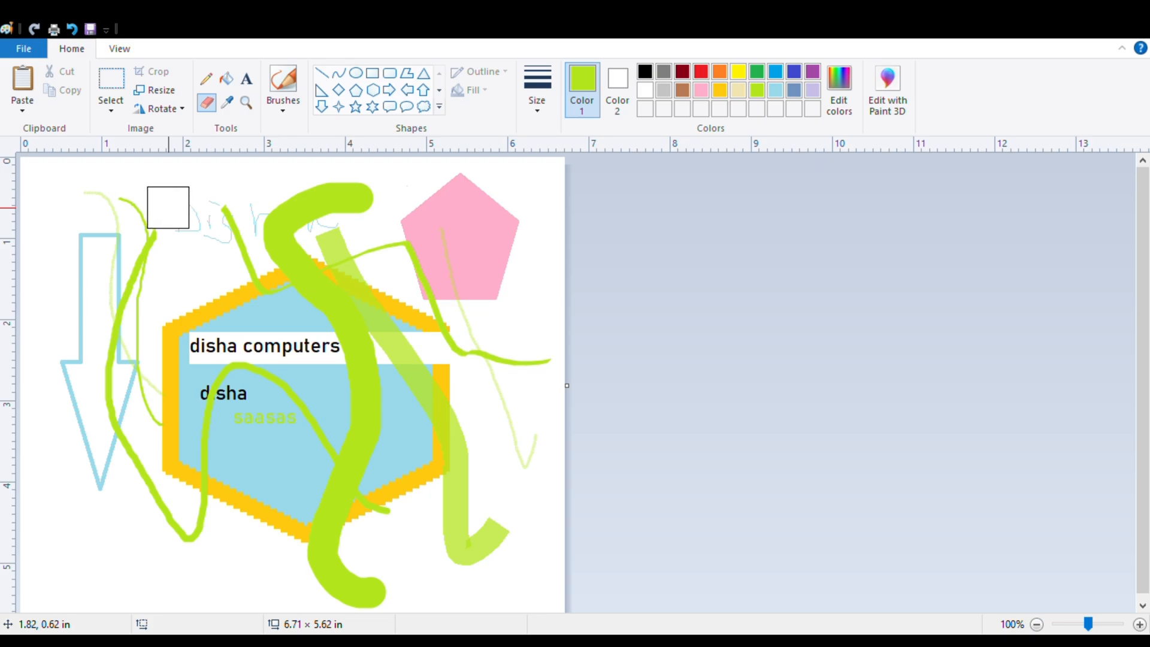
mouse_move(110, 192)
mouse_down()
mouse_move(95, 227)
mouse_move(90, 488)
mouse_move(87, 378)
mouse_move(116, 228)
mouse_move(135, 197)
mouse_move(127, 494)
mouse_move(90, 314)
mouse_move(69, 360)
mouse_move(66, 412)
mouse_move(133, 243)
mouse_move(224, 185)
mouse_move(191, 253)
mouse_move(268, 205)
mouse_up()
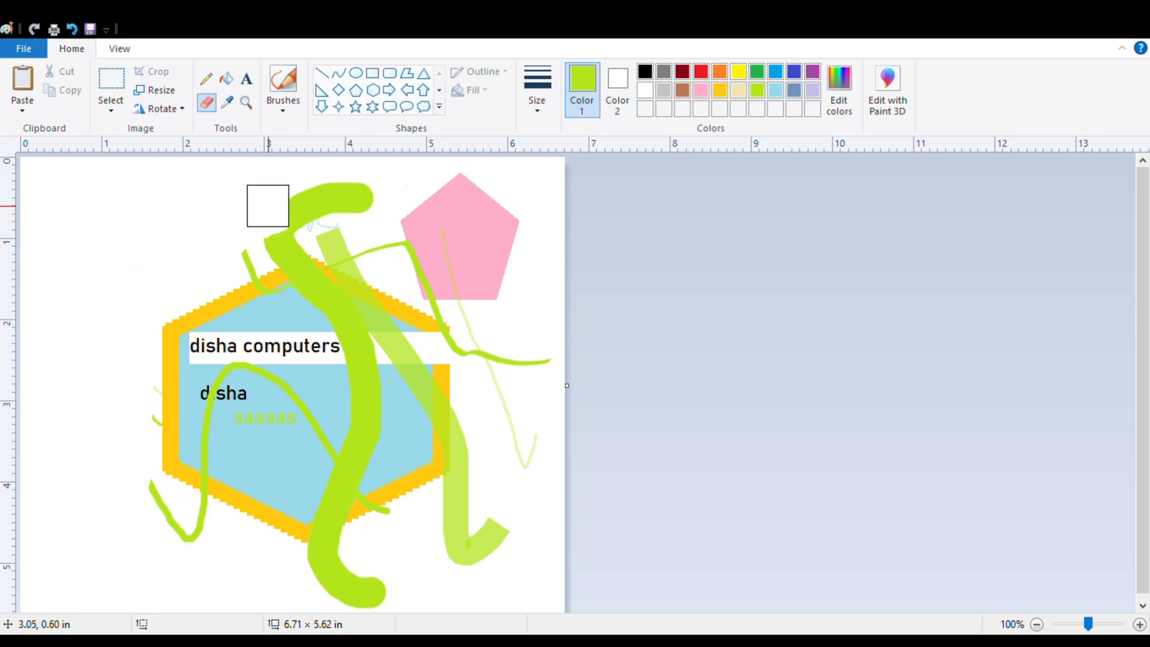
Pick the gold color from the hexagon's border and fill the pink pentagon with it.
click(228, 105)
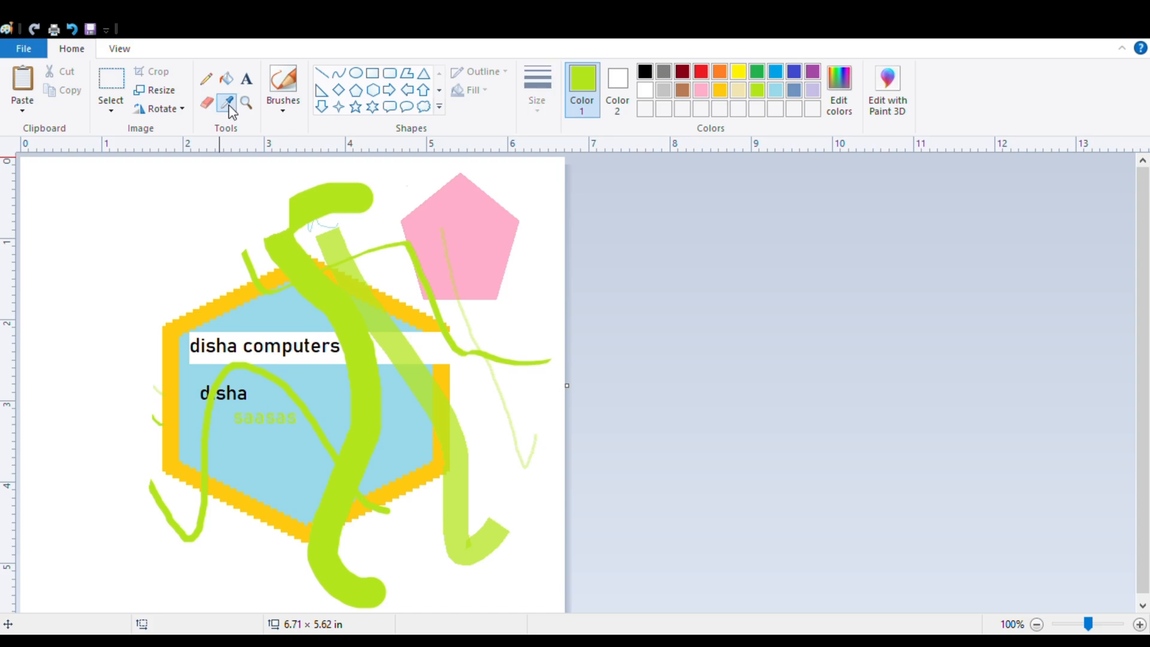
click(234, 306)
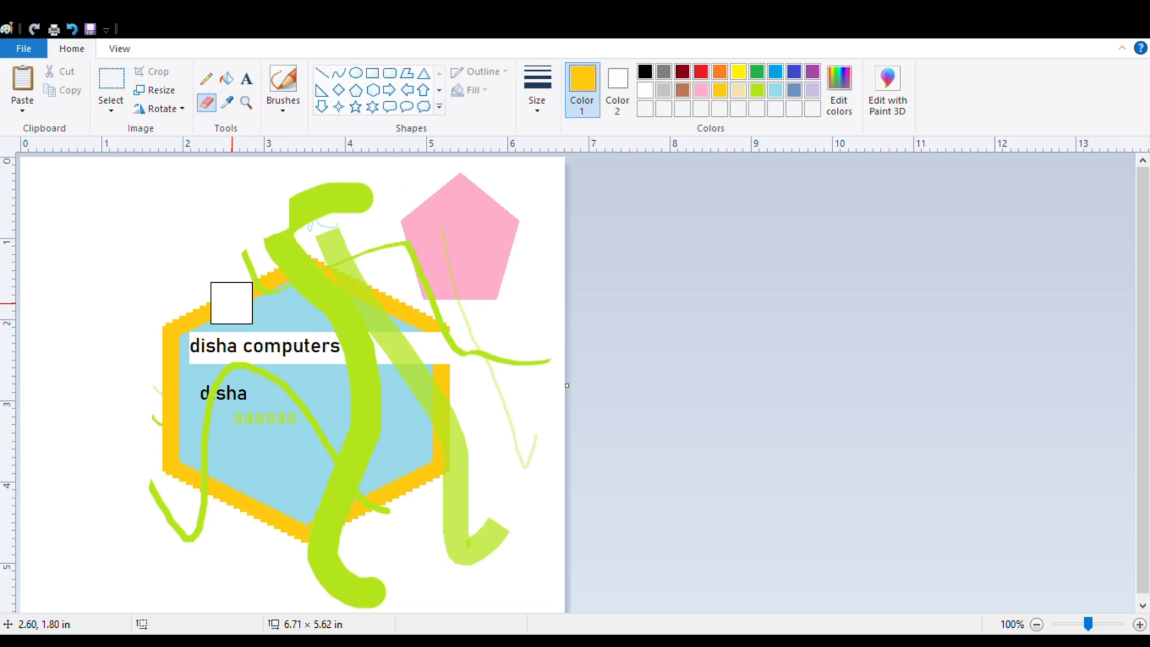
click(227, 78)
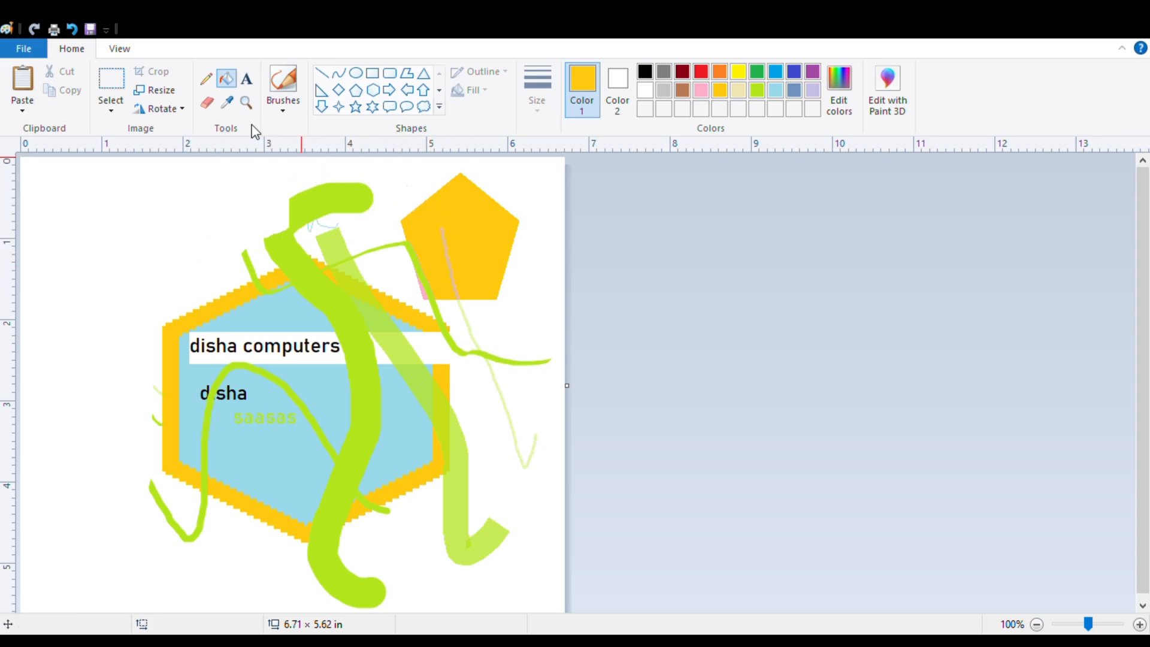
Magnify the drawing to 300% around the hexagon's upper part and return the view to 100%.
click(247, 105)
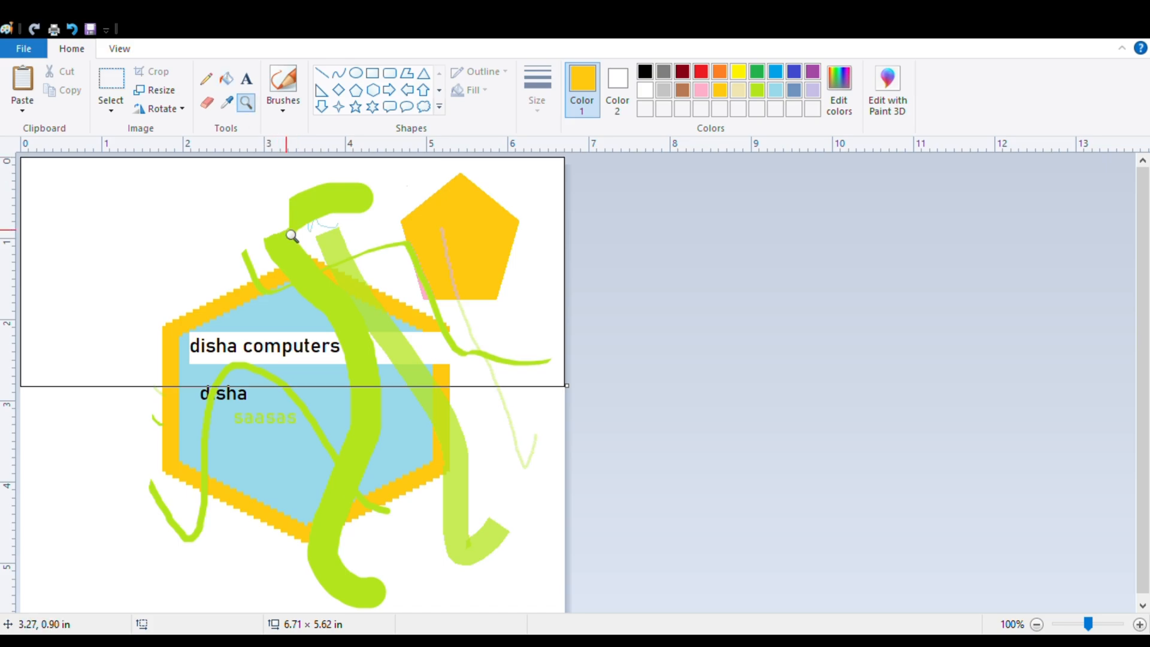
click(333, 321)
click(475, 278)
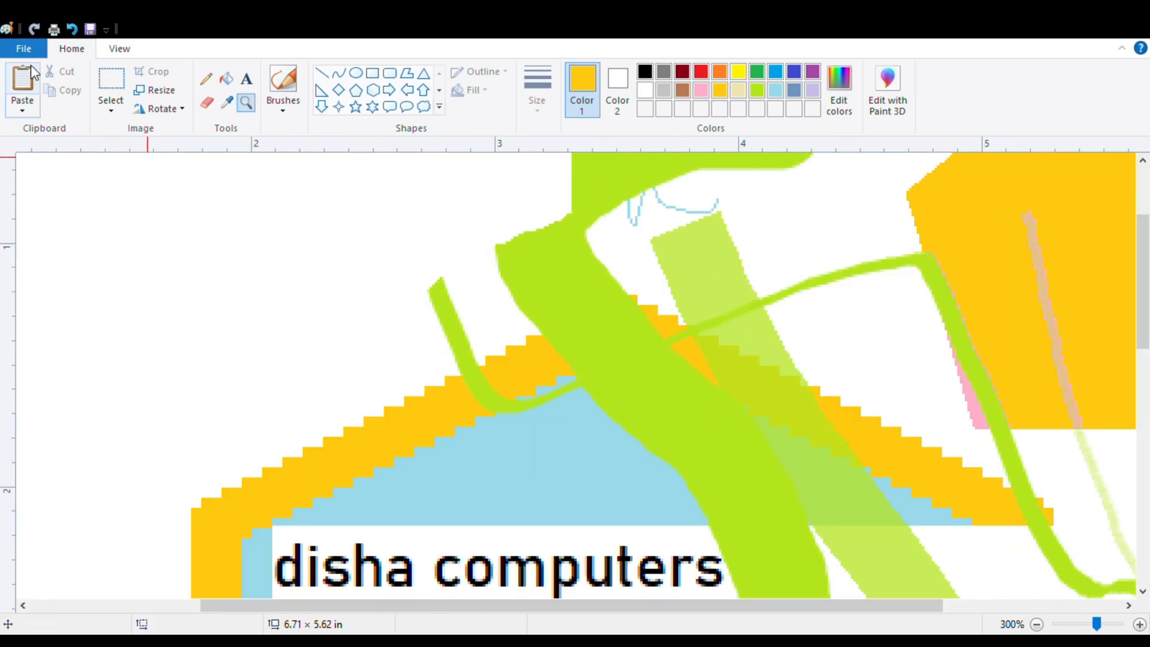
click(120, 50)
click(90, 82)
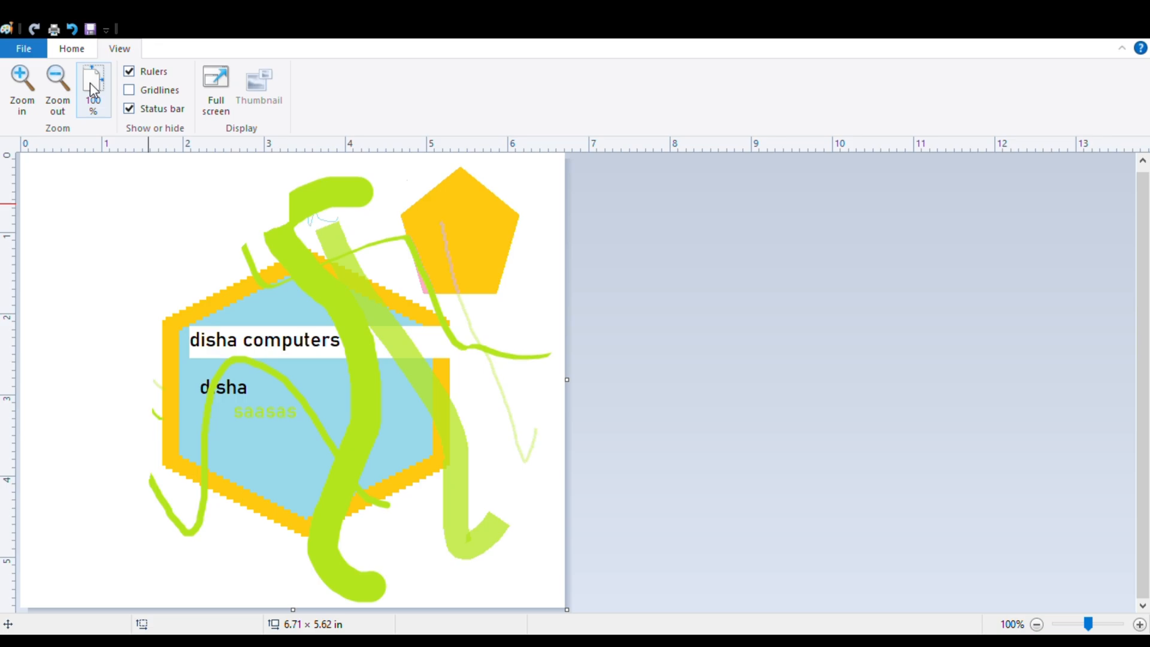
Draw a gold five-point star about 1.79 × 1.39 in left of the hexagon and a cloud callout about 1.06 × 1.30 in below it.
click(72, 51)
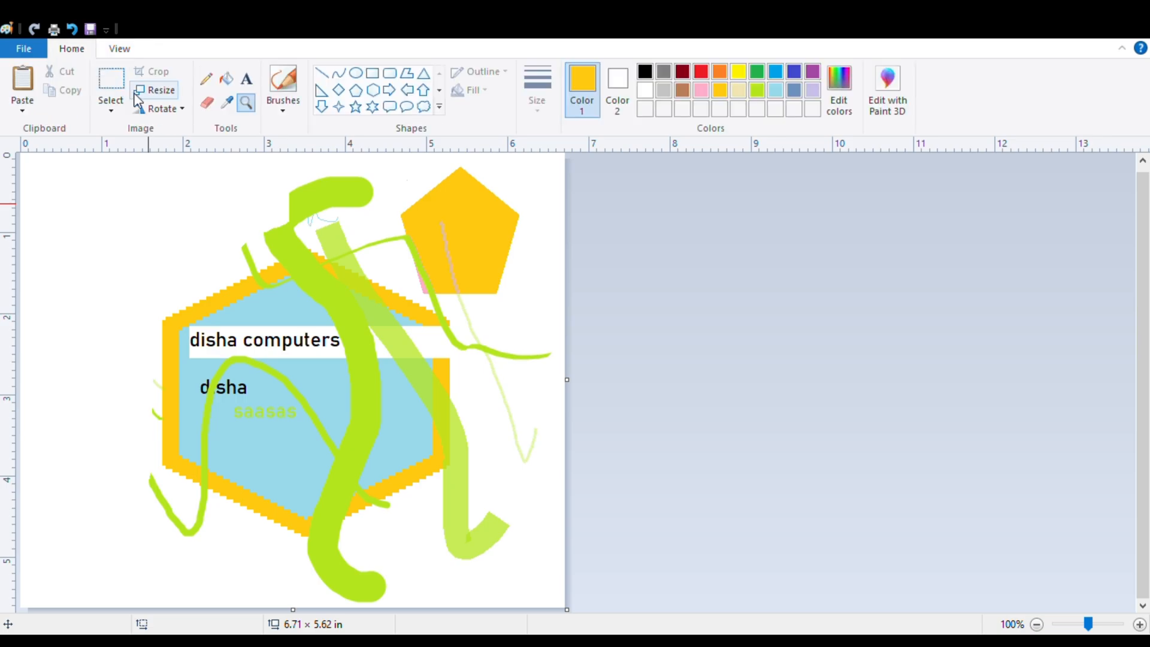
click(357, 110)
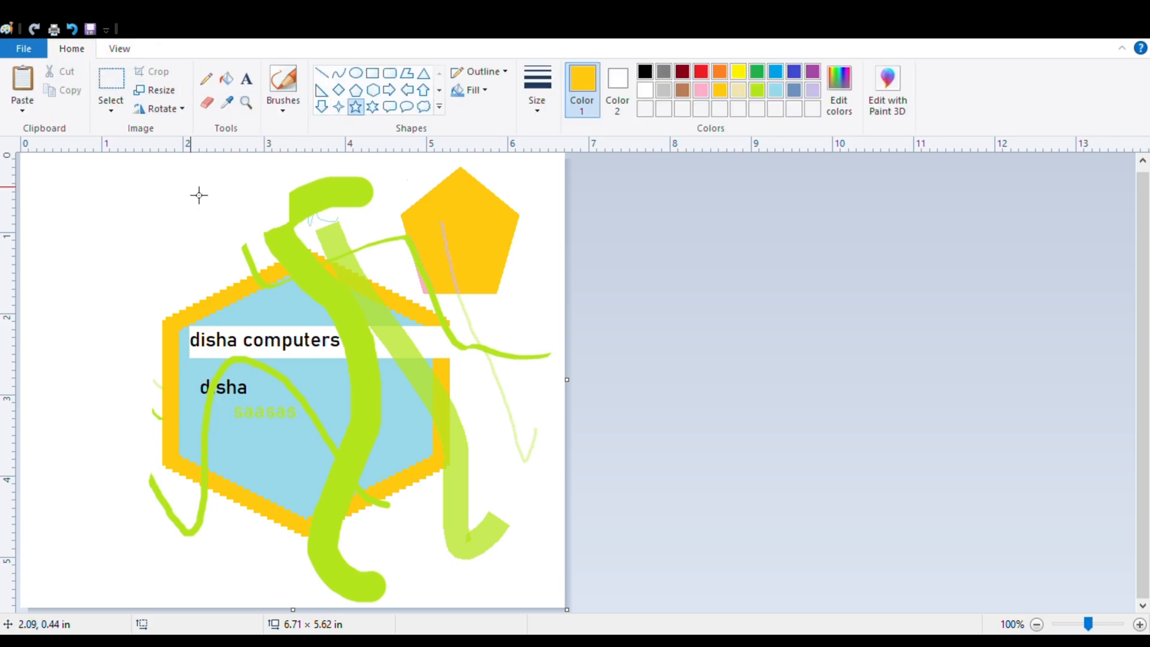
drag(52, 184, 196, 295)
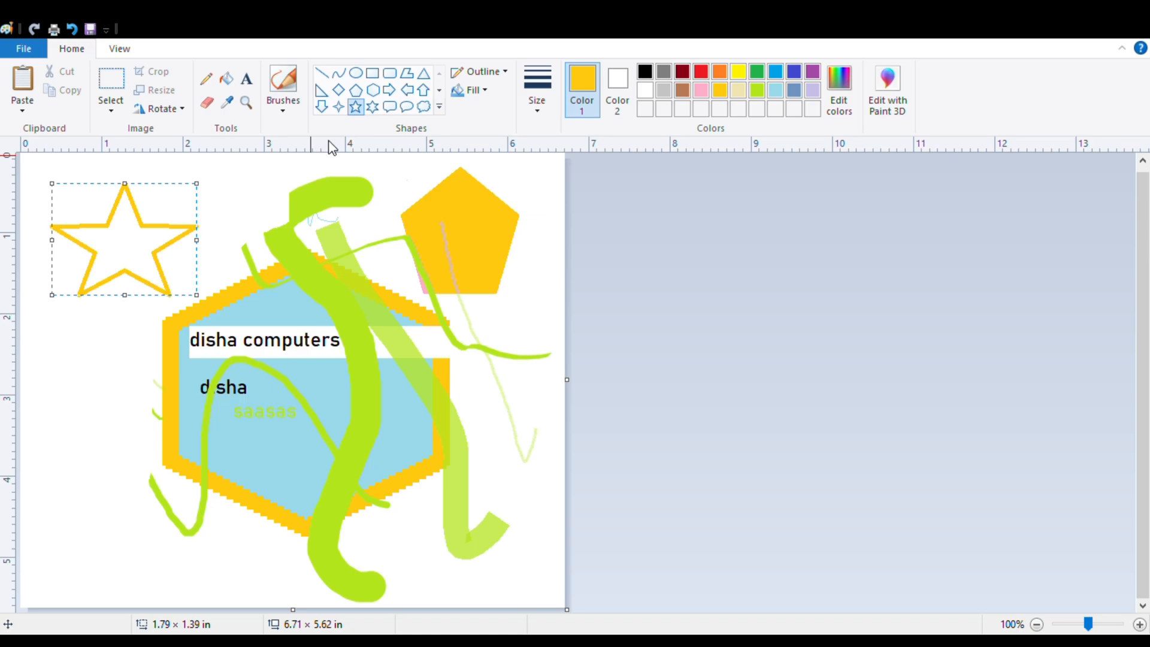
click(424, 107)
drag(48, 383, 143, 496)
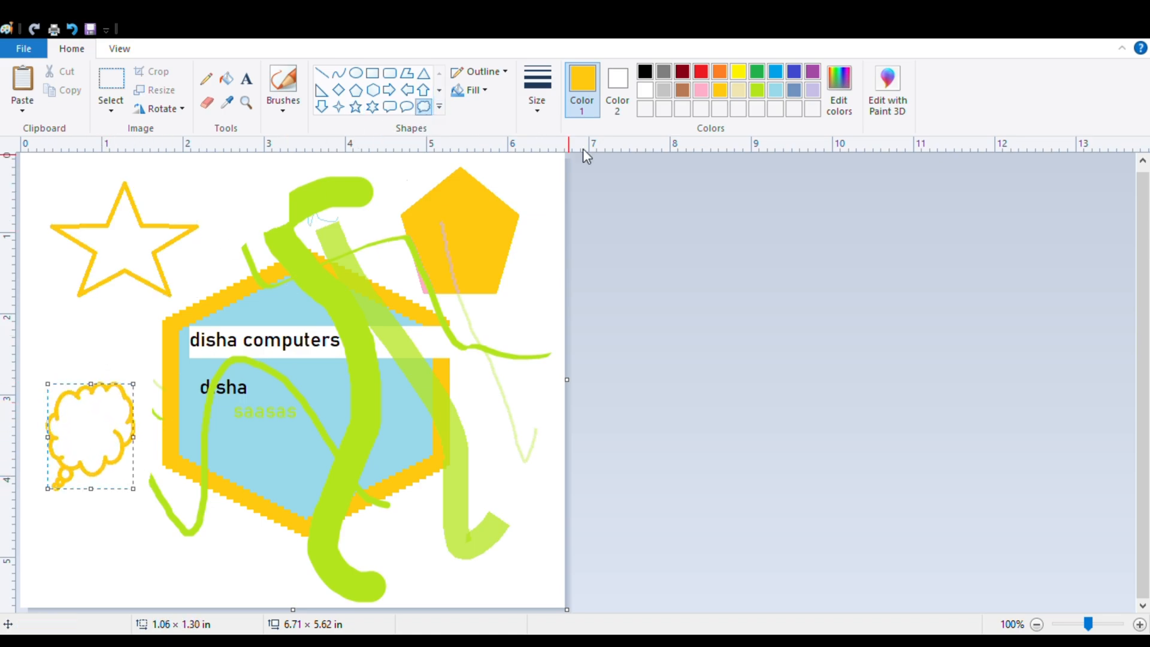
Recolor the cloud callout's outline green after trying red and no outline, and enlarge the shape to about 4.98 × 3.61 in.
click(706, 71)
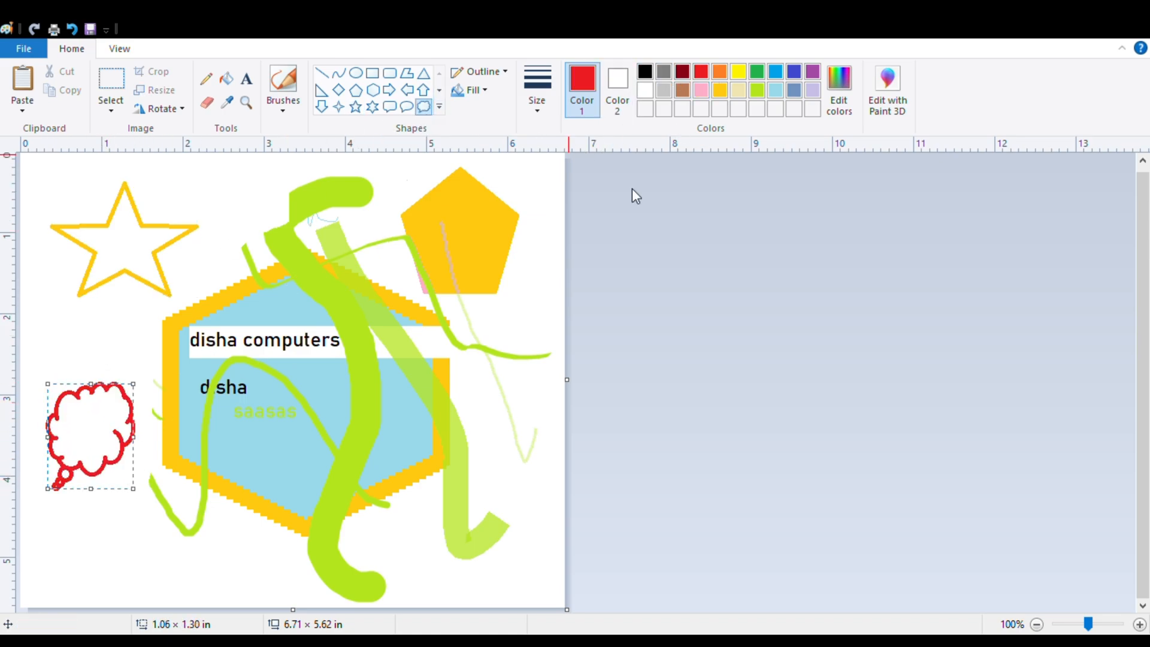
click(758, 73)
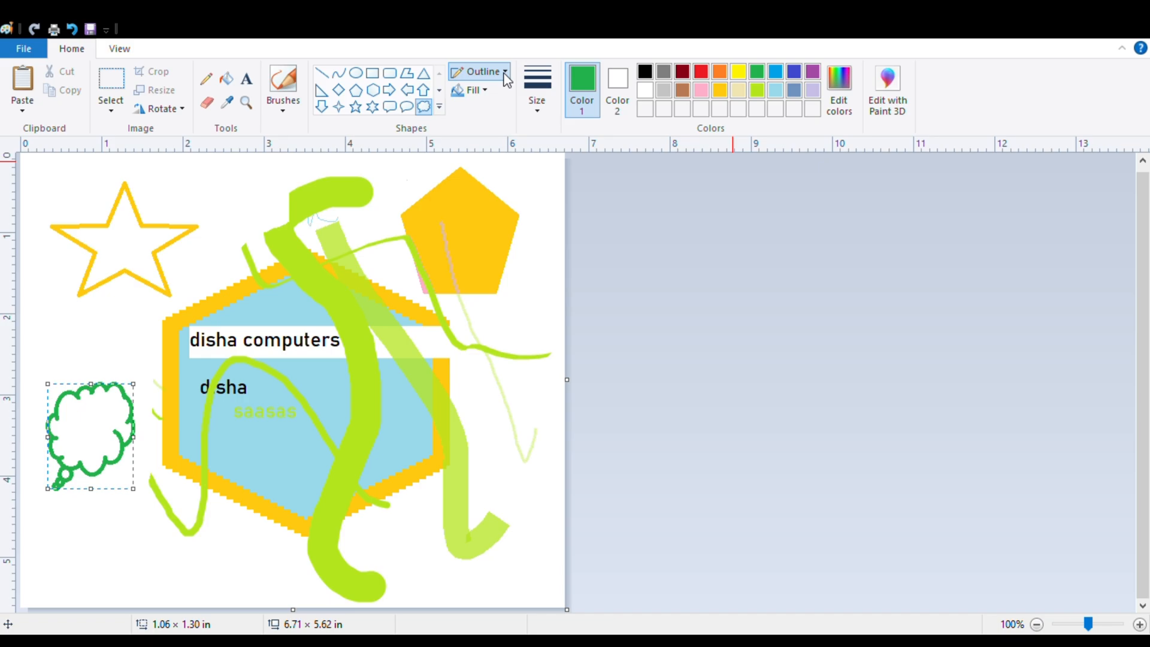
key(Delete)
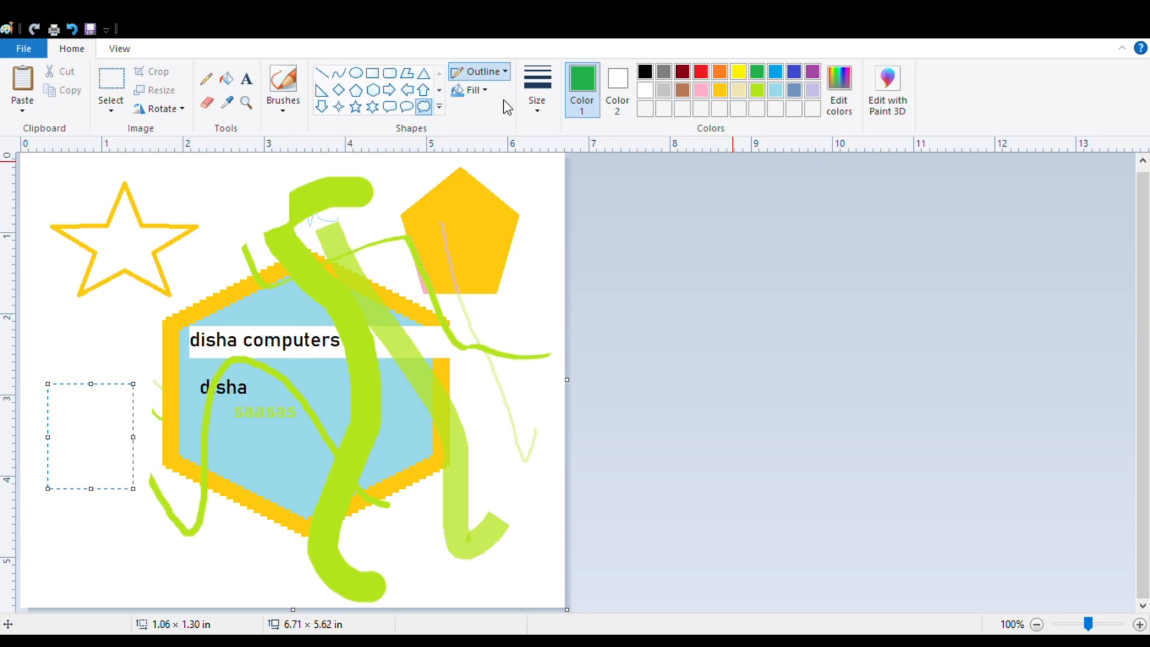
key(ctrl+z)
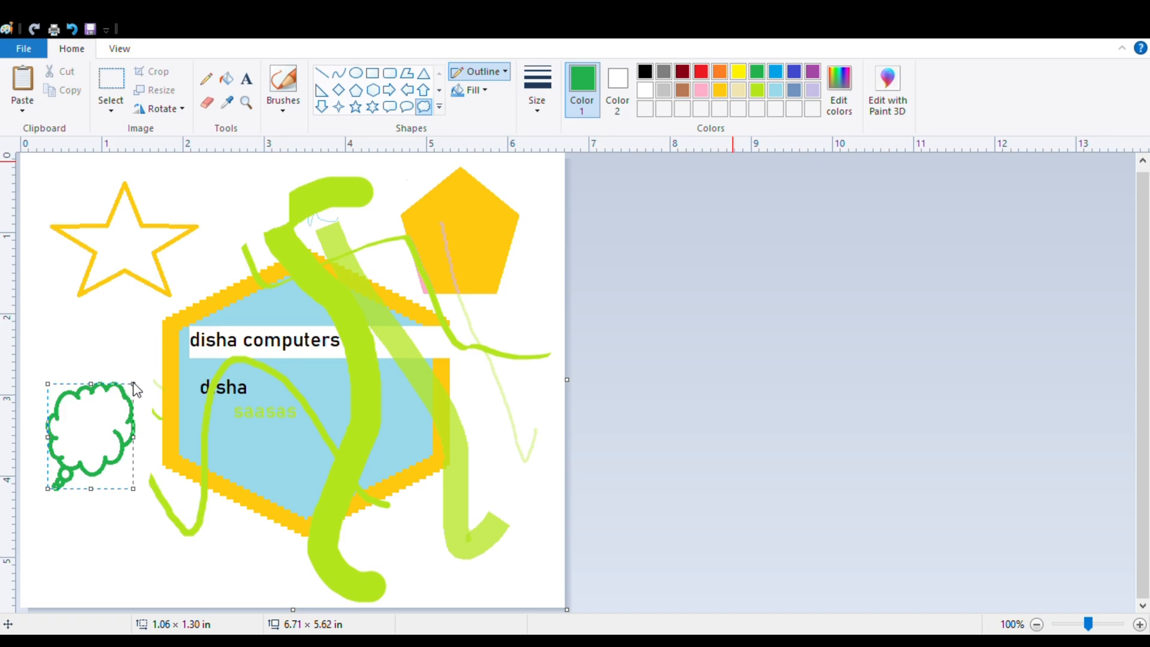
drag(133, 384, 450, 196)
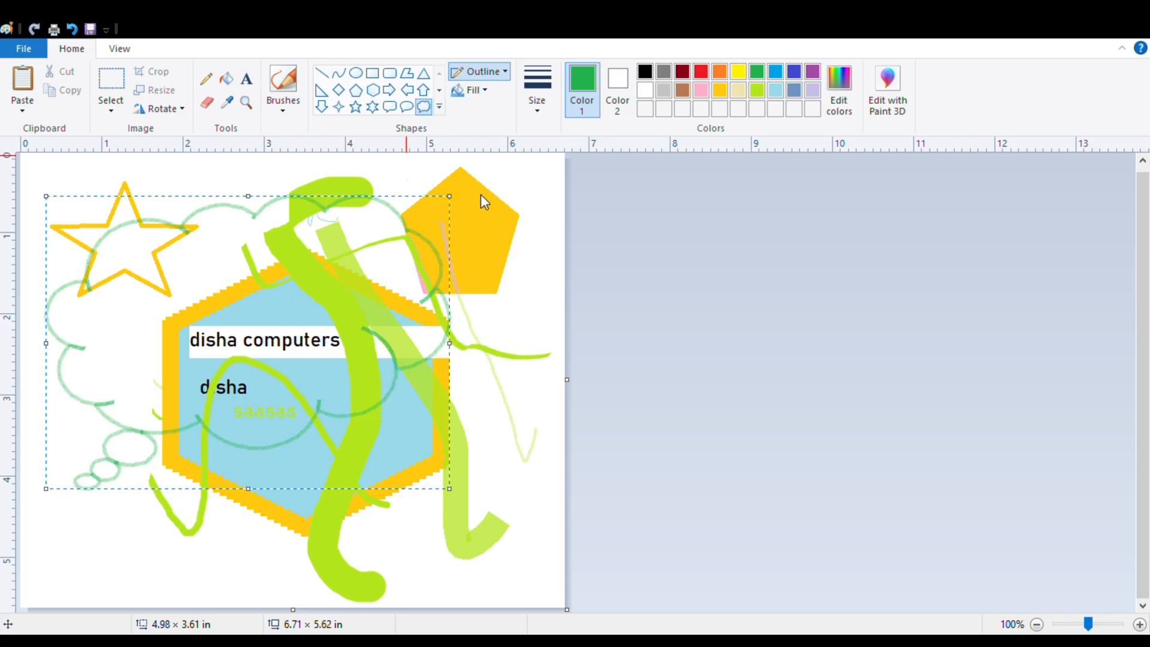
click(596, 184)
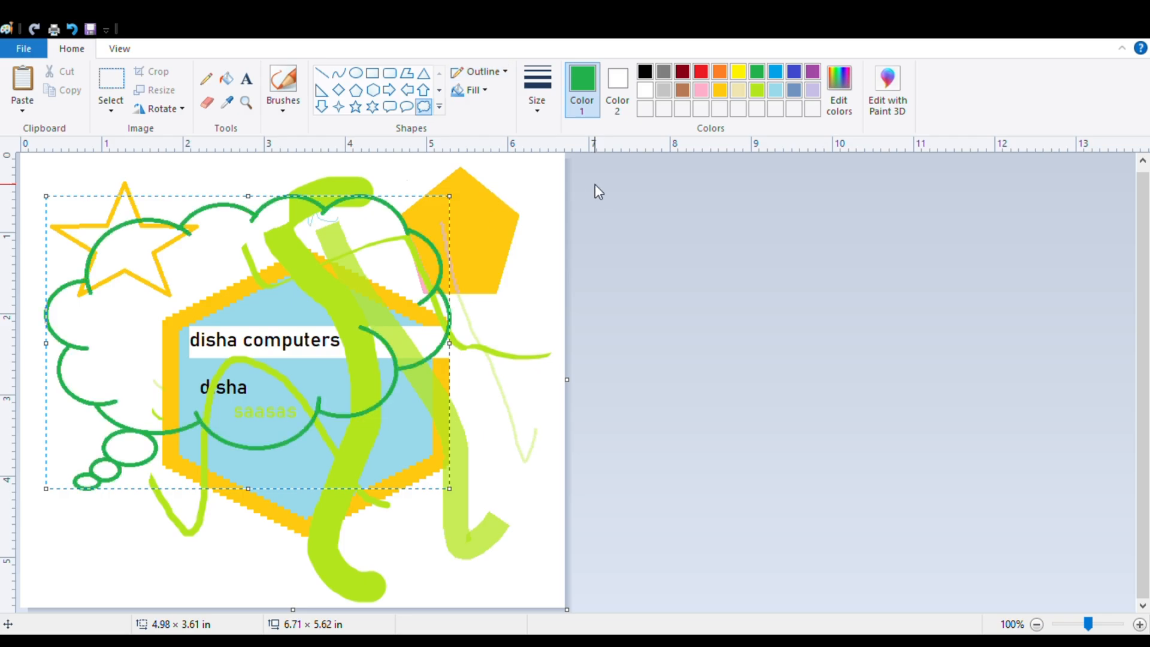
Set Color 2 to pink and give the cloud callout a semi-transparent textured fill, keeping the green outline.
click(486, 93)
click(487, 131)
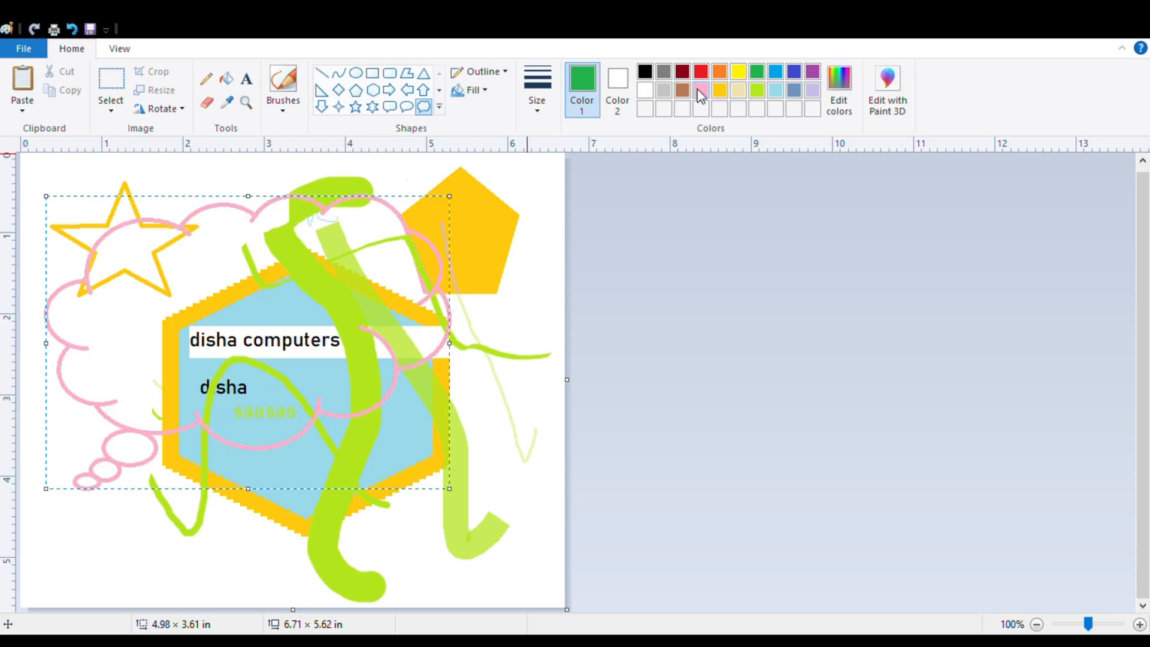
click(628, 82)
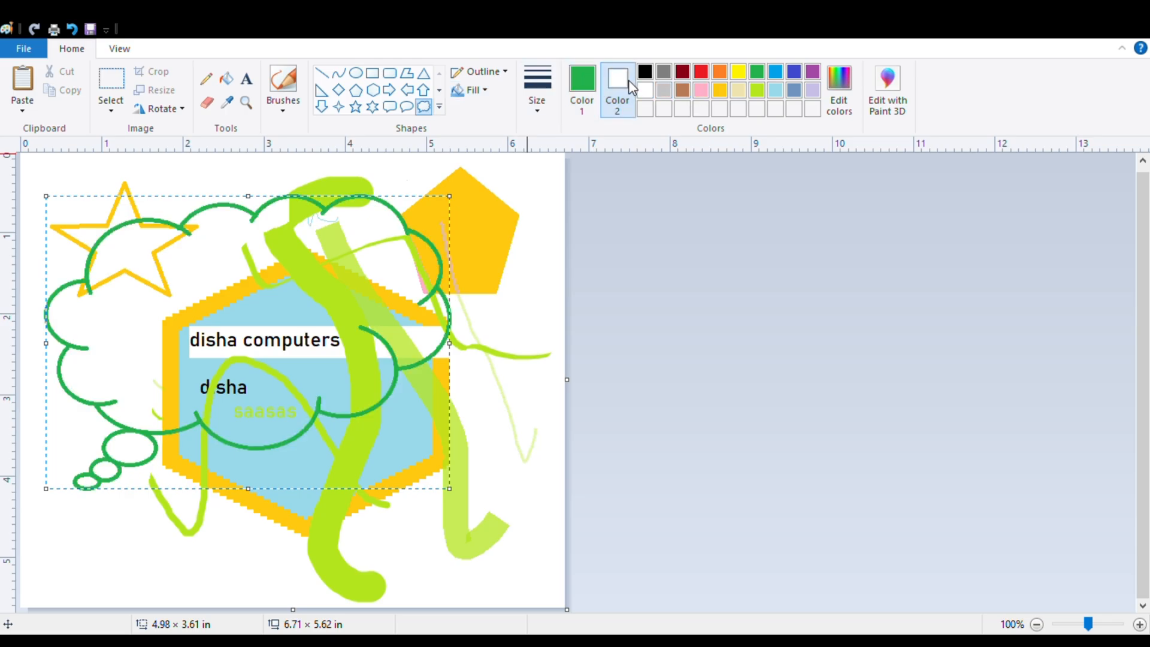
click(701, 90)
click(481, 90)
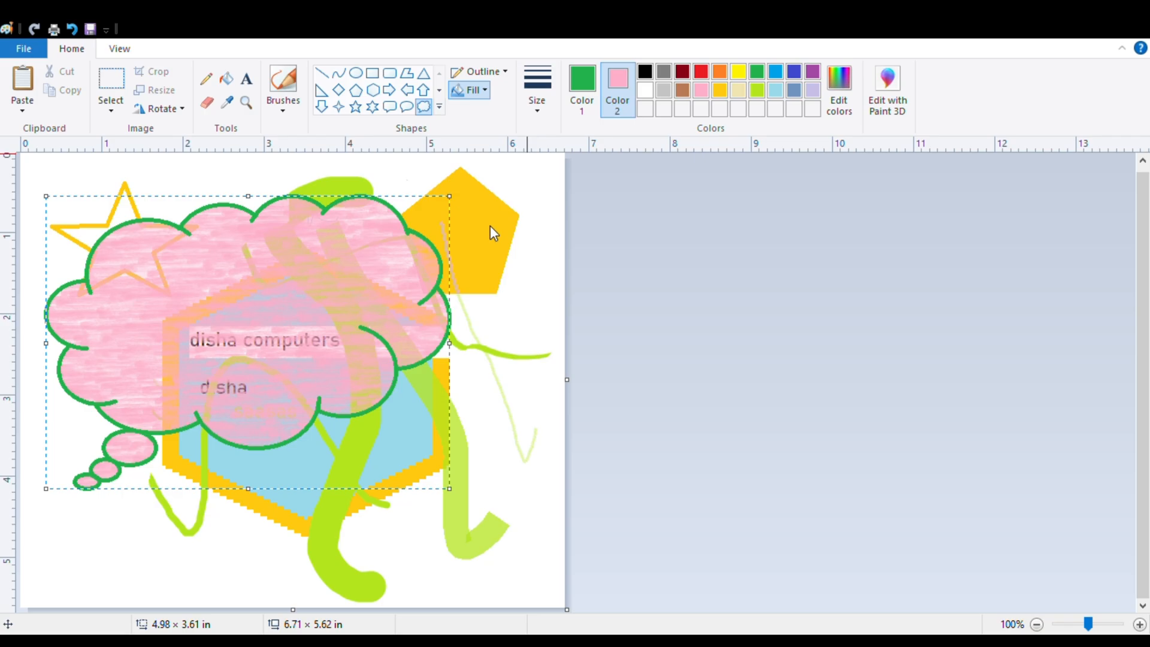
click(502, 160)
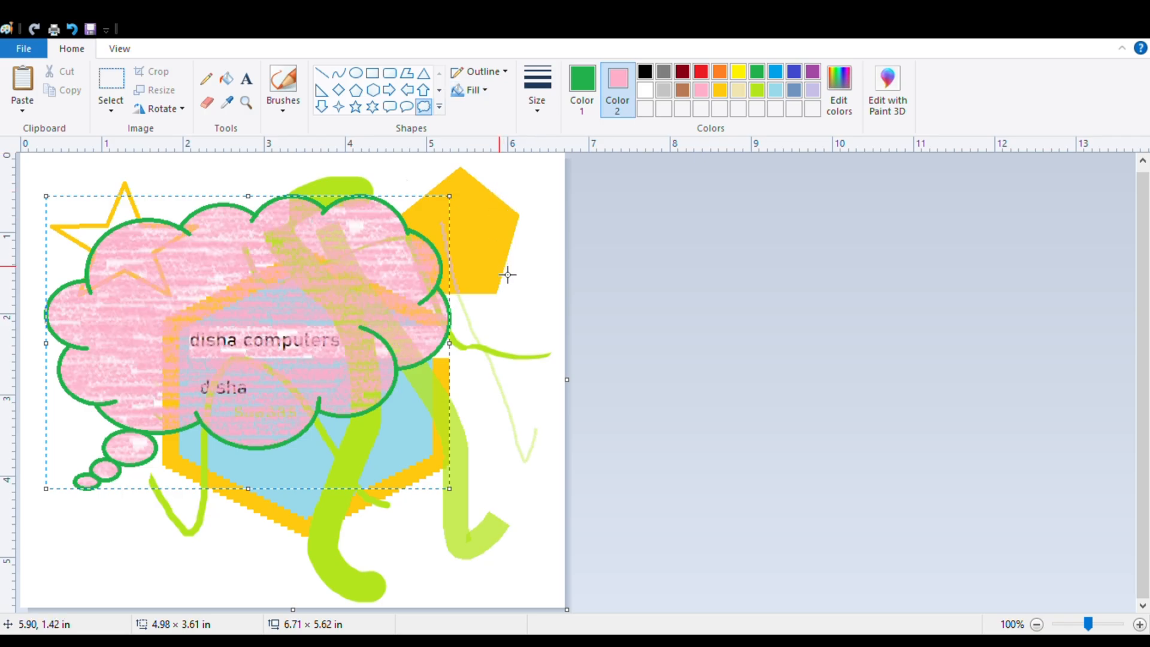
Choose an outline size for the cloud callout and set Color 2 to lime.
click(545, 108)
click(550, 146)
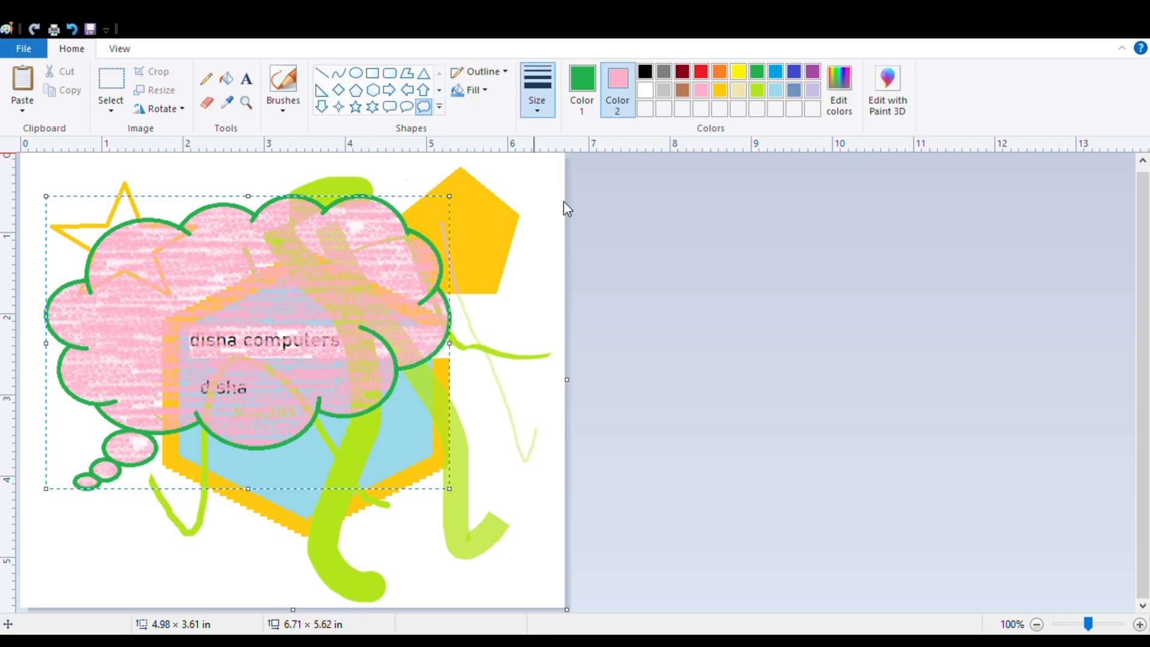
click(759, 89)
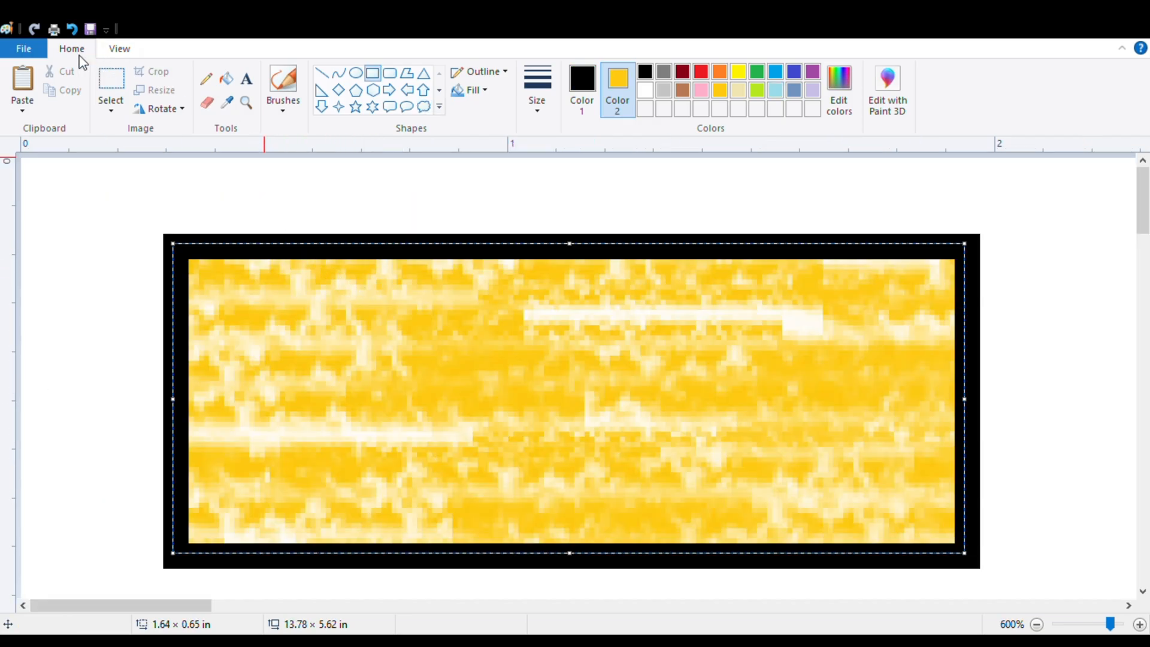
Magnify the yellow textured rectangle to 800%, and reduce the magnification stepwise to 400%.
click(128, 50)
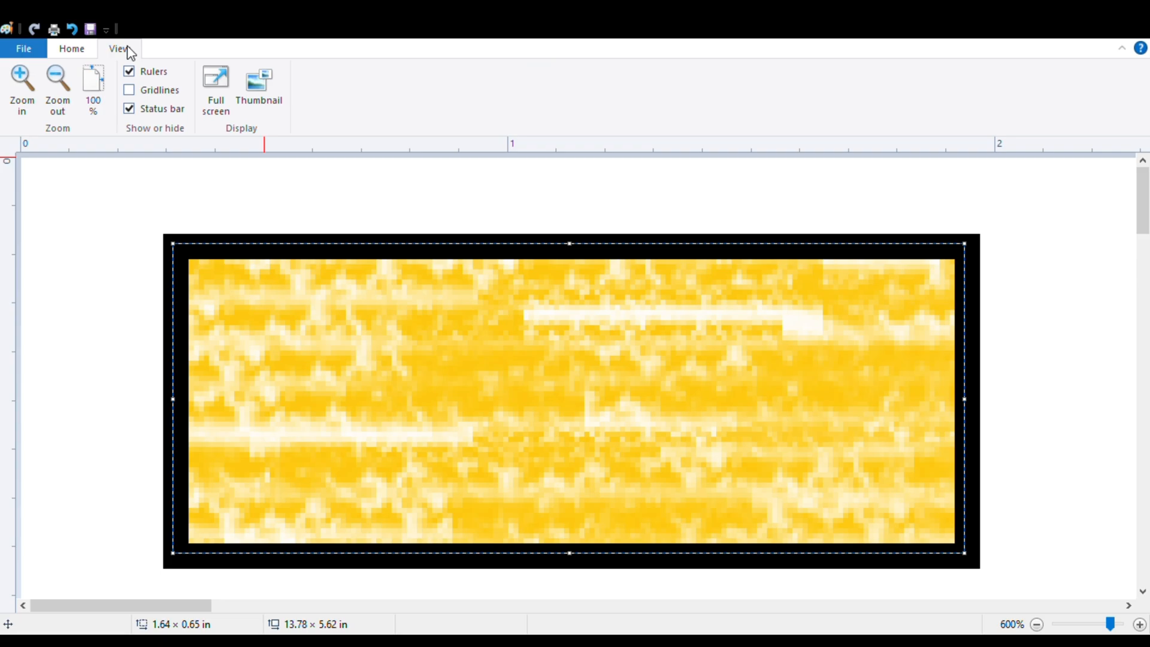
click(26, 104)
click(26, 103)
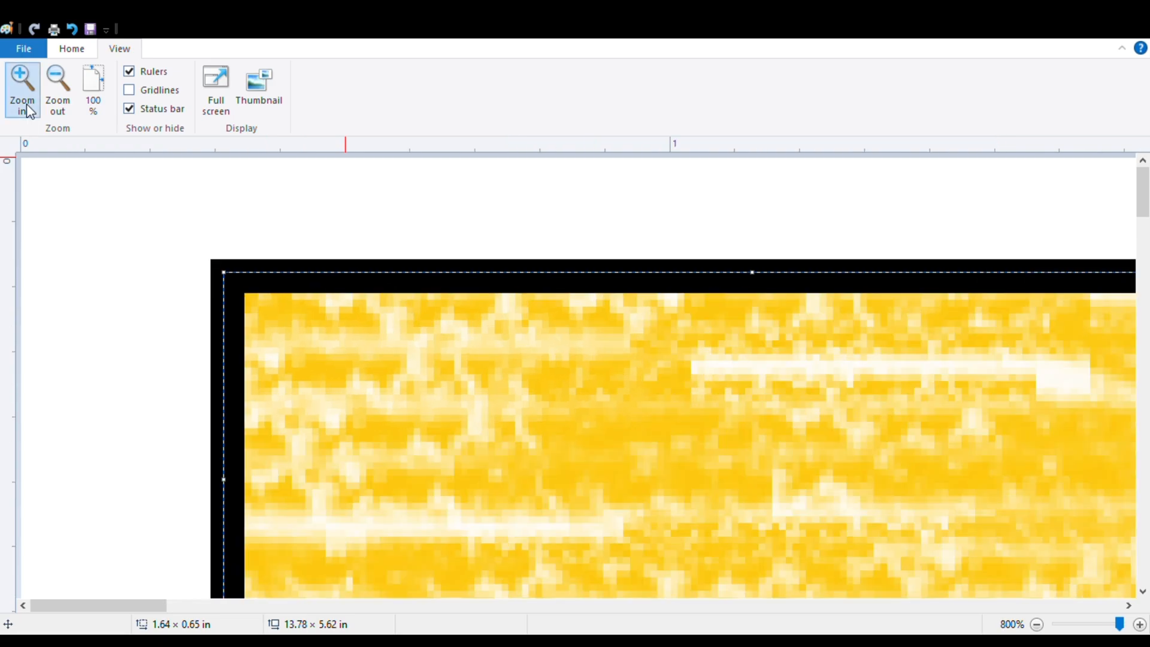
click(60, 107)
click(60, 106)
click(60, 106)
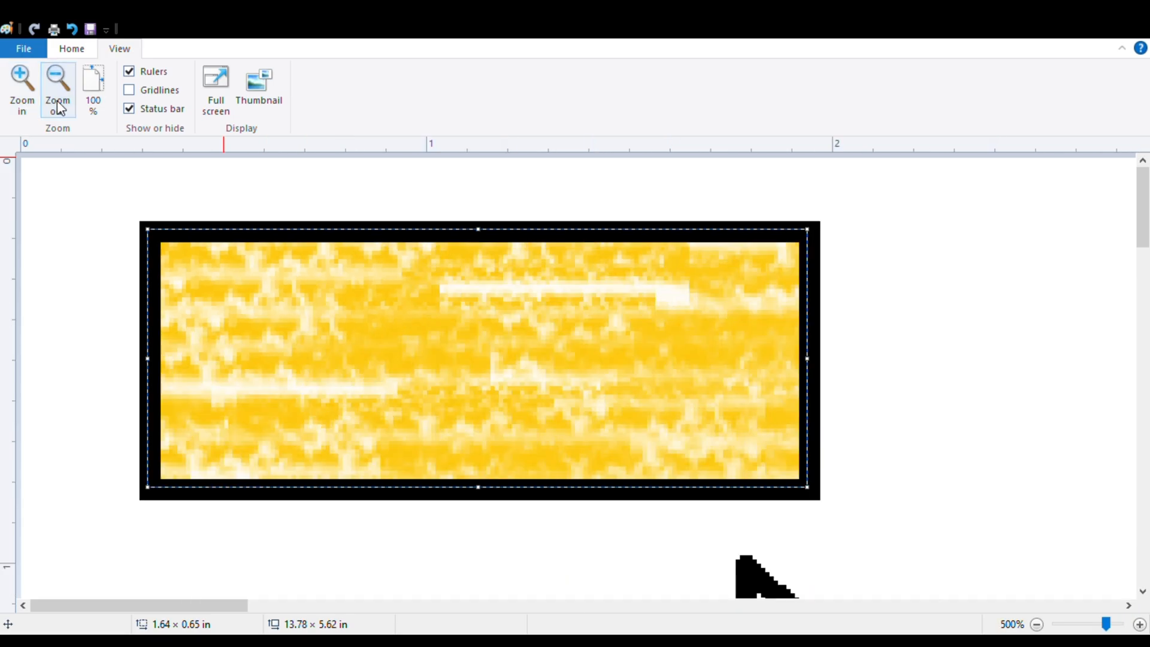
click(60, 106)
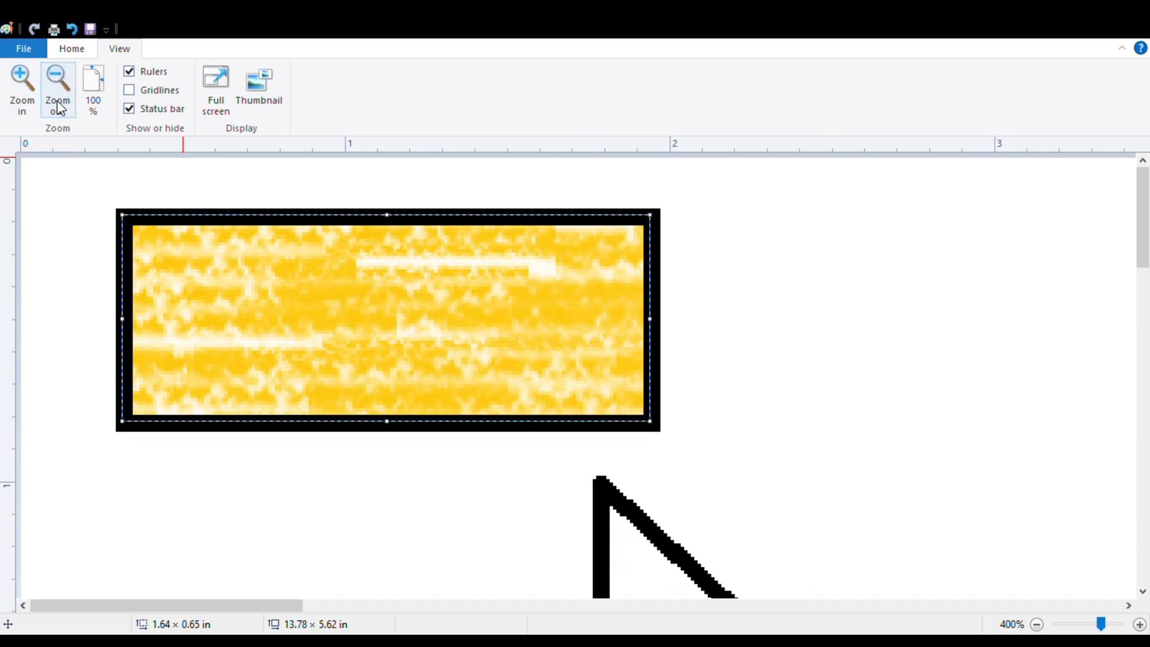
Vary the magnification of the drawing through 200%, 50%, 500% and 300%, and reset it to 100%.
click(1089, 625)
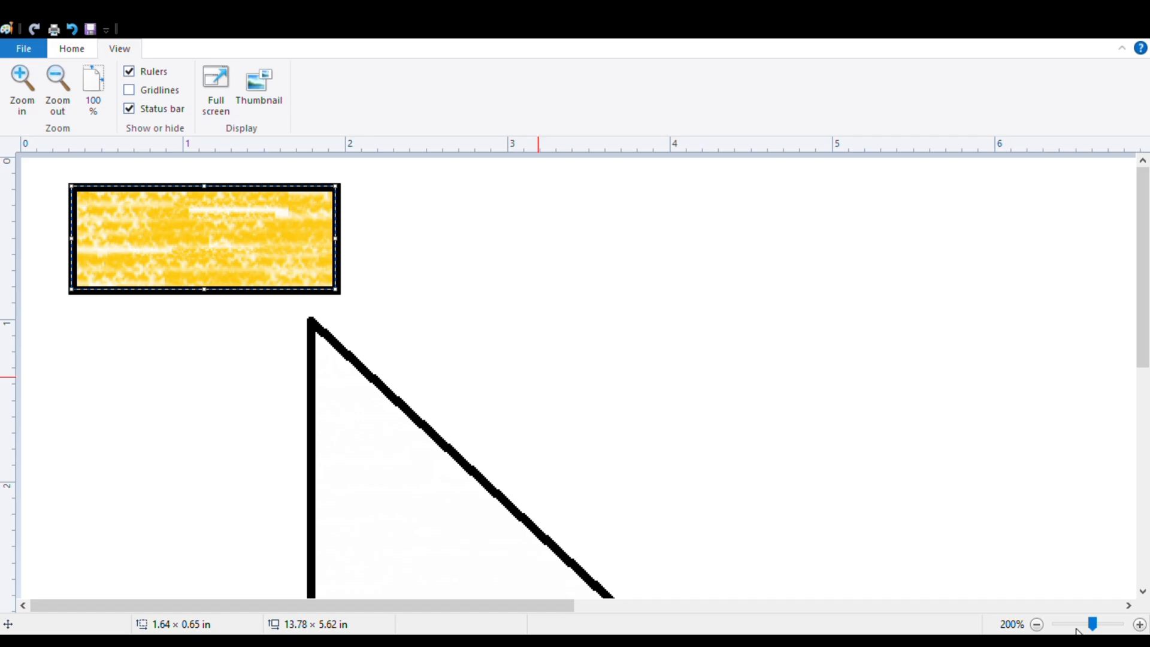
click(1074, 626)
click(1068, 629)
click(1071, 626)
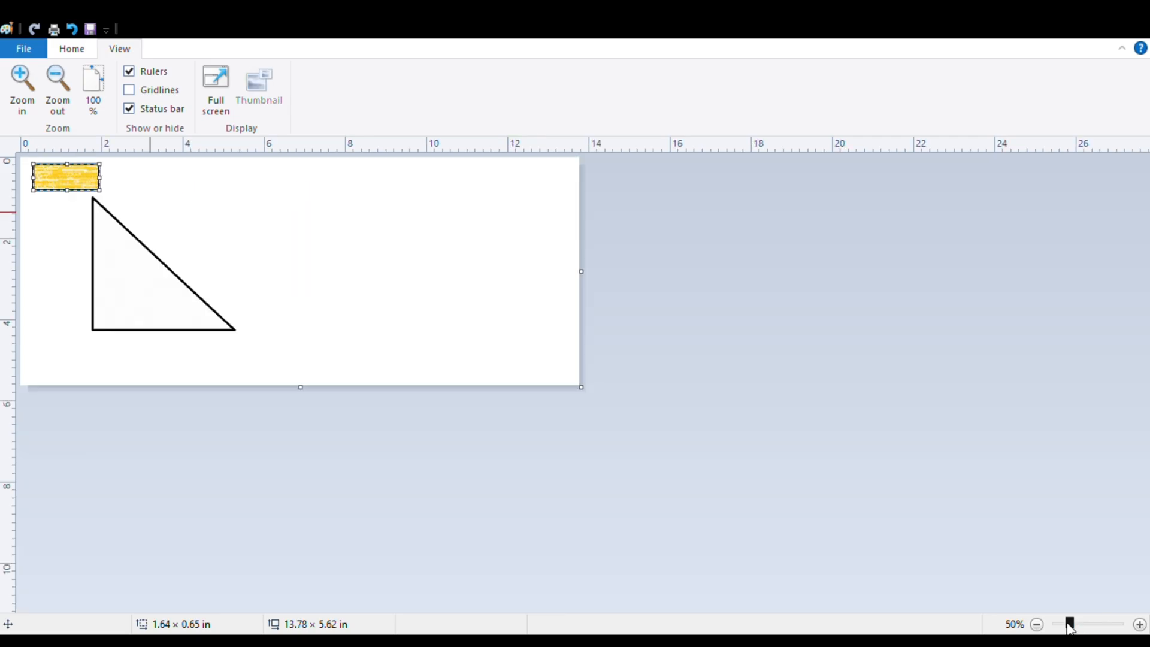
click(1089, 627)
drag(1089, 627, 1111, 627)
click(1092, 627)
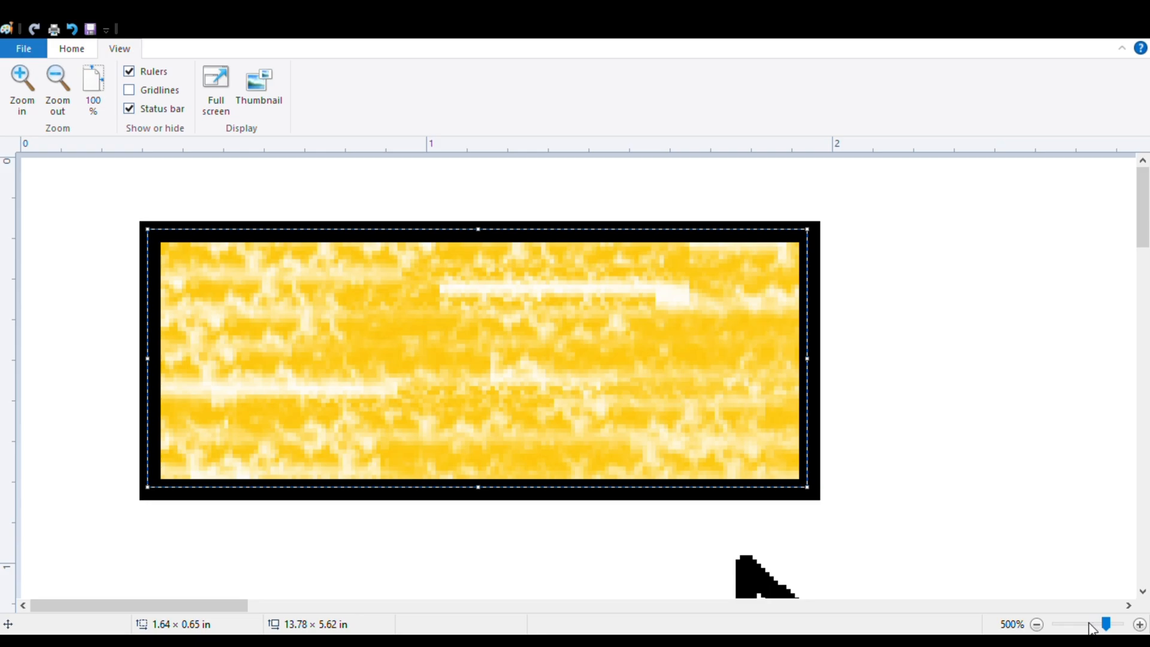
click(1093, 627)
click(1091, 627)
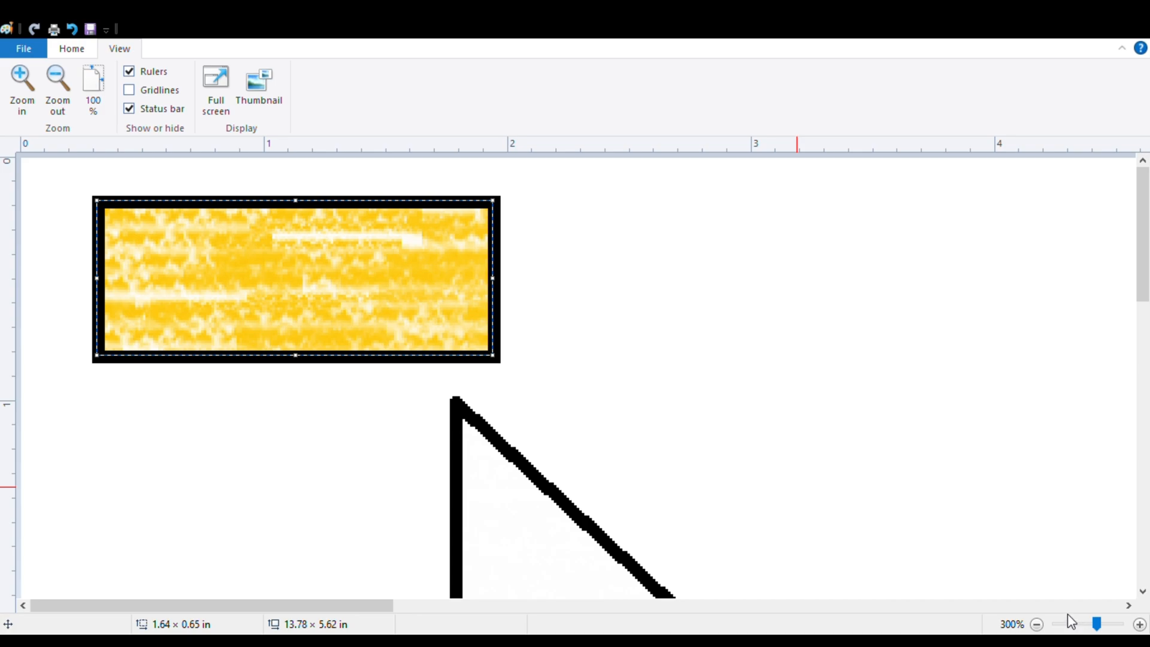
click(97, 86)
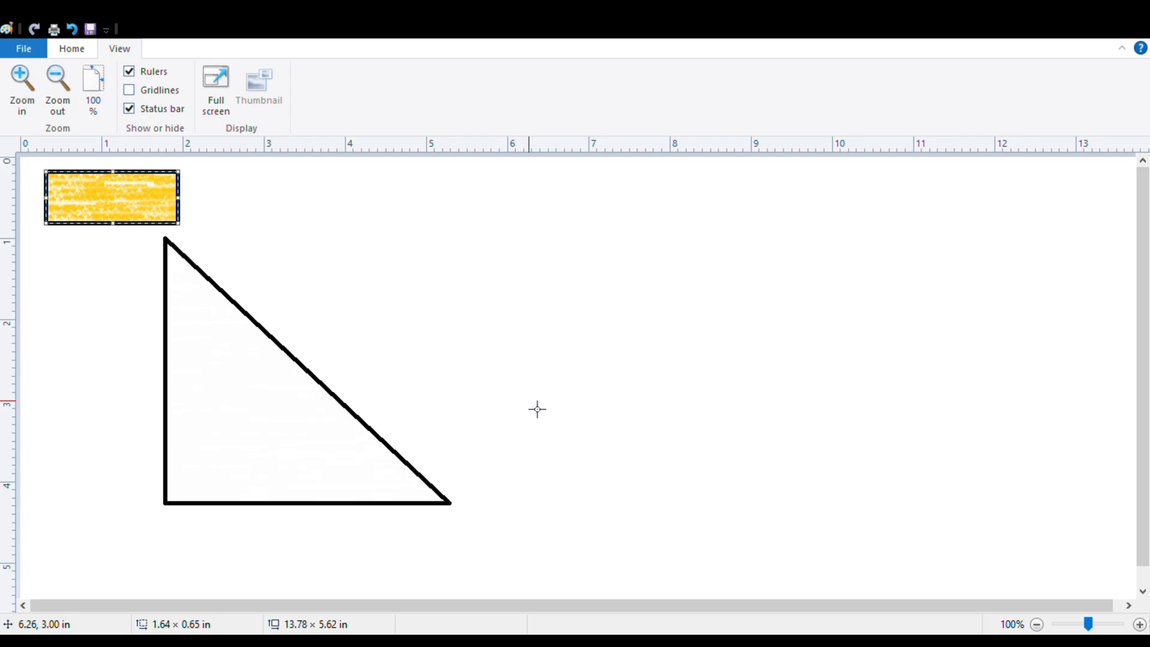
Zoom in stepwise on the yellow textured rectangle to 600%.
click(21, 81)
click(21, 81)
click(21, 81)
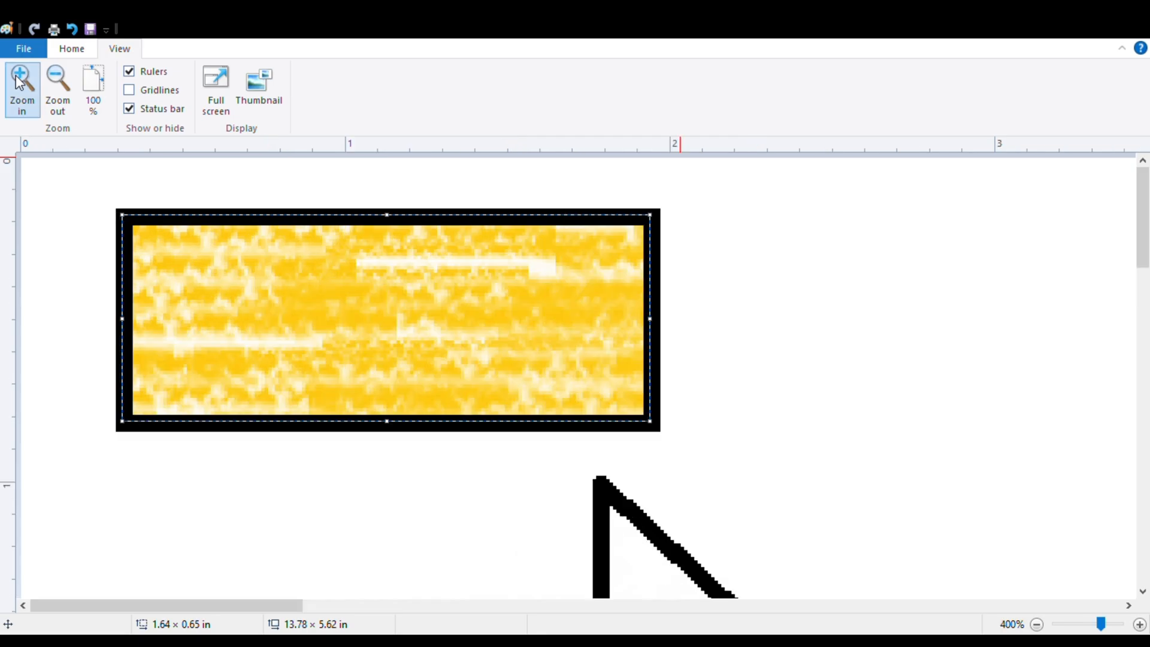
click(21, 81)
click(21, 81)
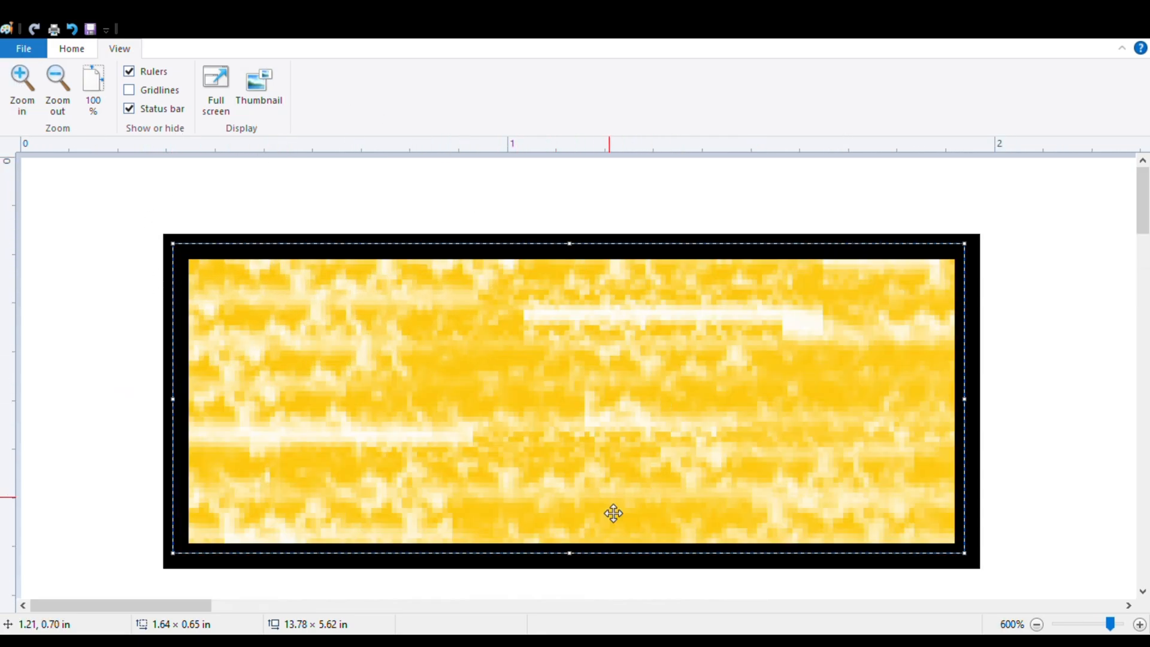
Return the view to 100% and reduce the canvas to 5.00 × 3.00 in.
click(98, 103)
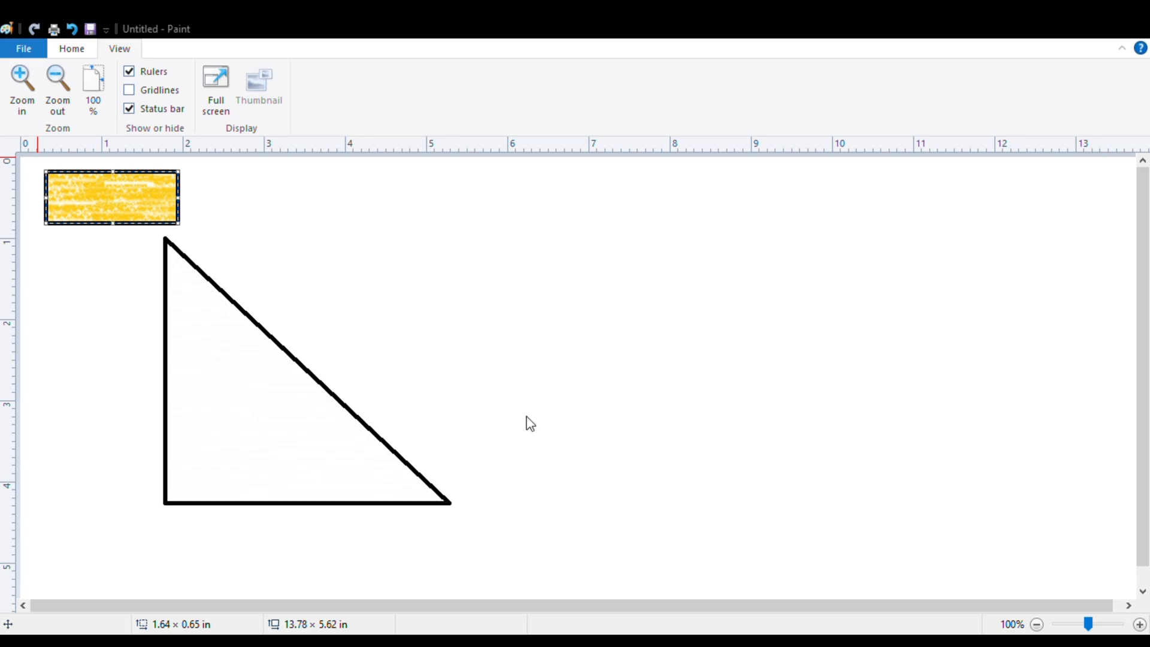
click(612, 438)
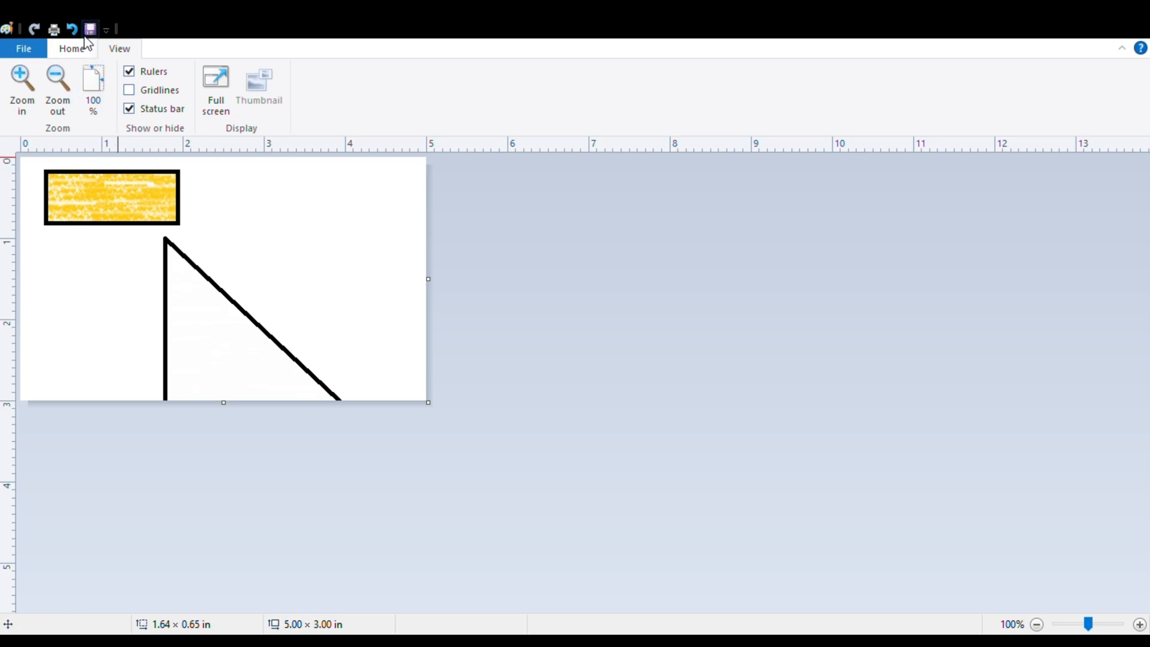
click(92, 84)
Hide and restore the rulers, and turn the gridlines on and off over the canvas.
click(130, 71)
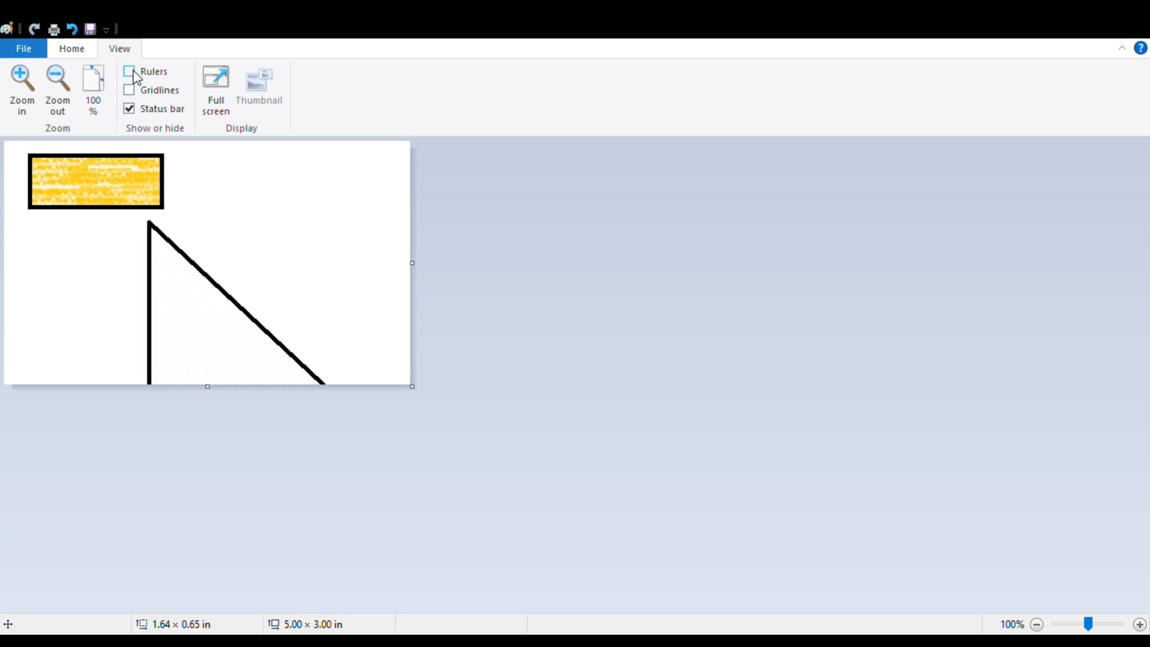
click(132, 73)
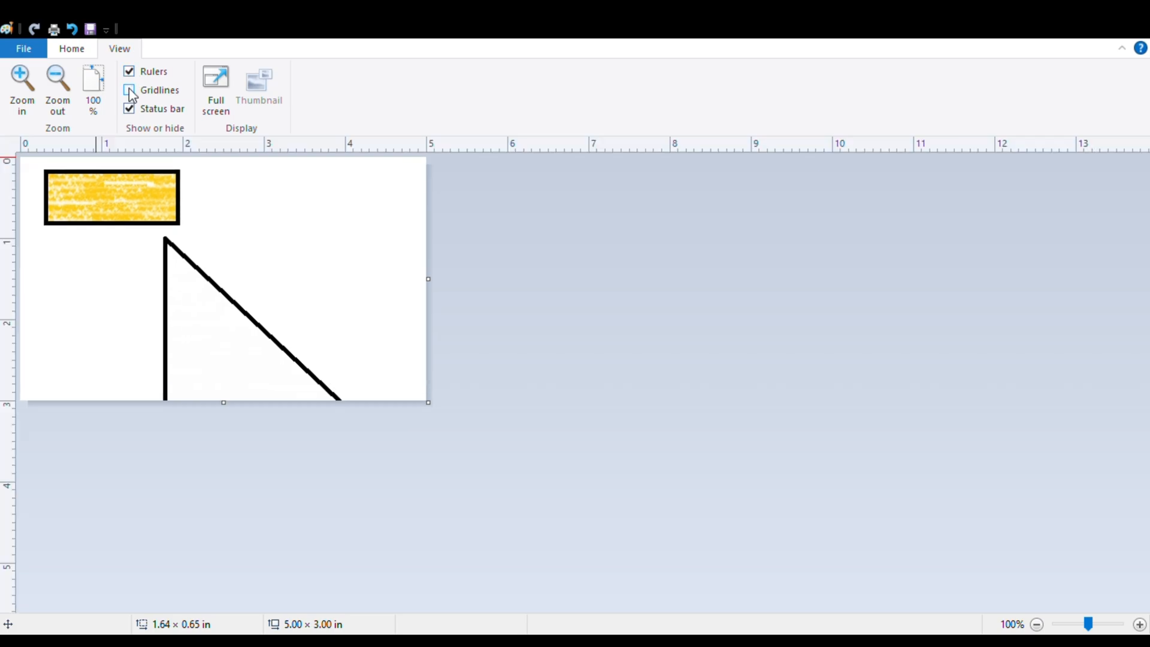
click(132, 93)
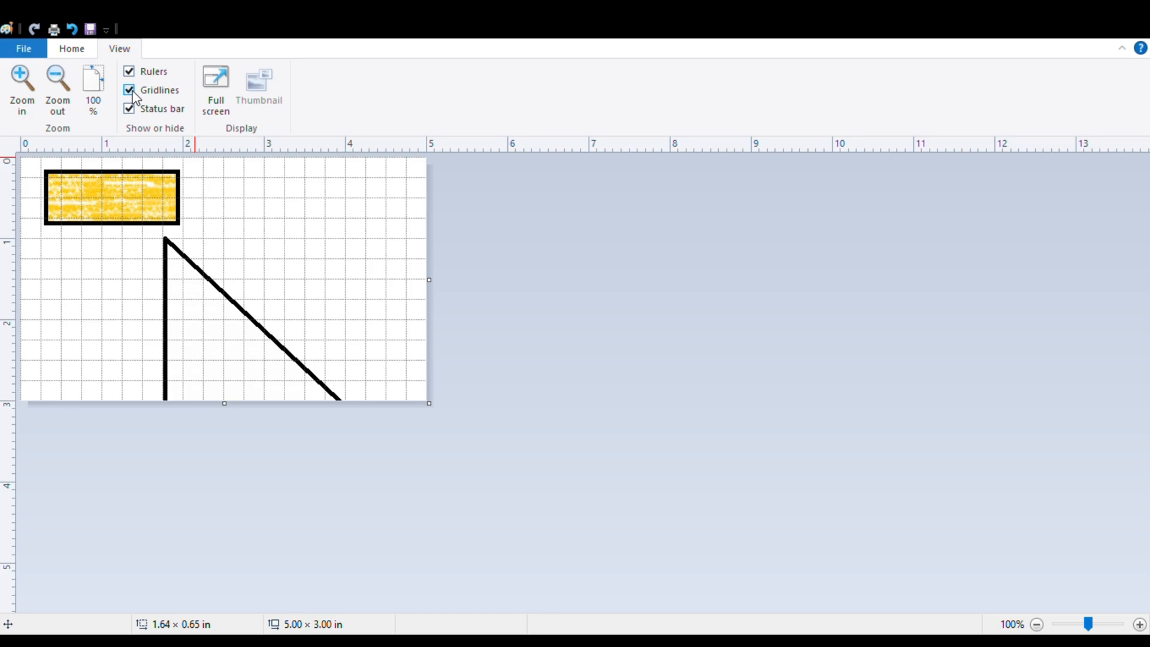
click(132, 93)
click(132, 93)
click(132, 93)
click(133, 93)
click(132, 93)
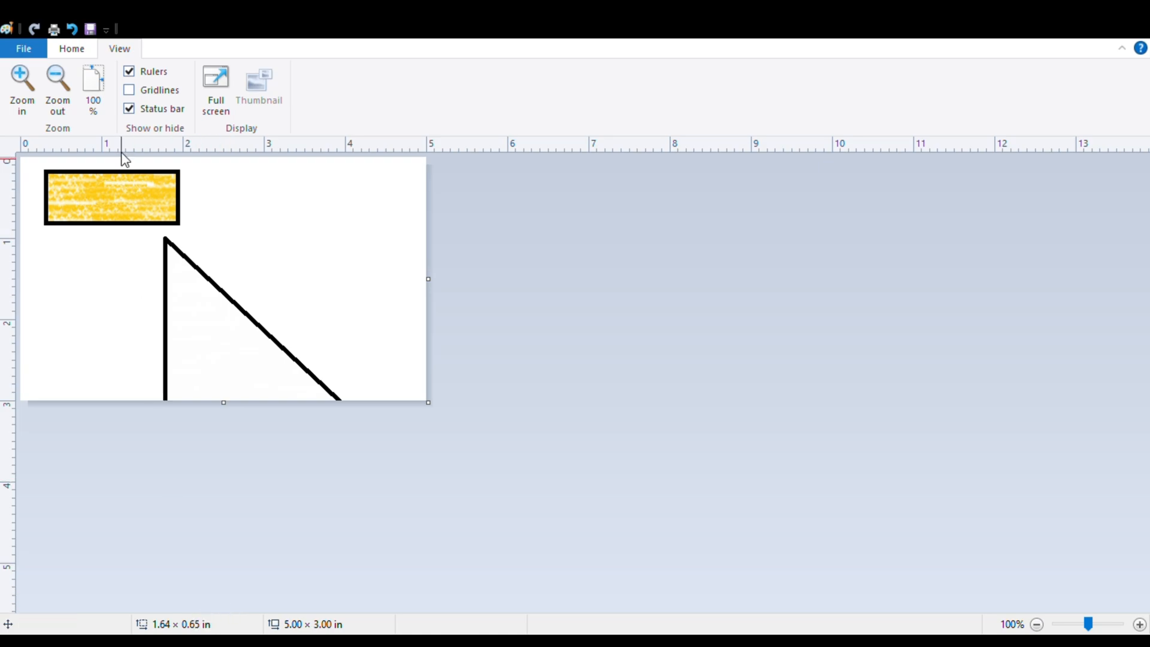
Toggle the status bar and gridlines, and leave the rulers, gridlines and status bar all hidden.
click(129, 109)
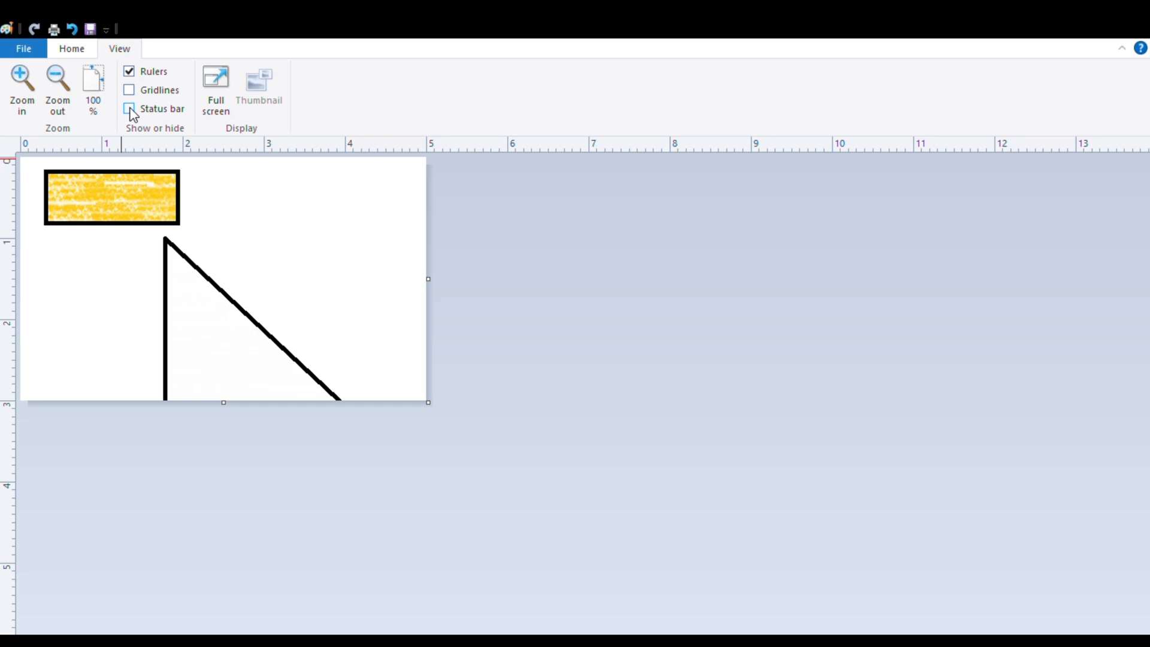
click(130, 110)
click(131, 92)
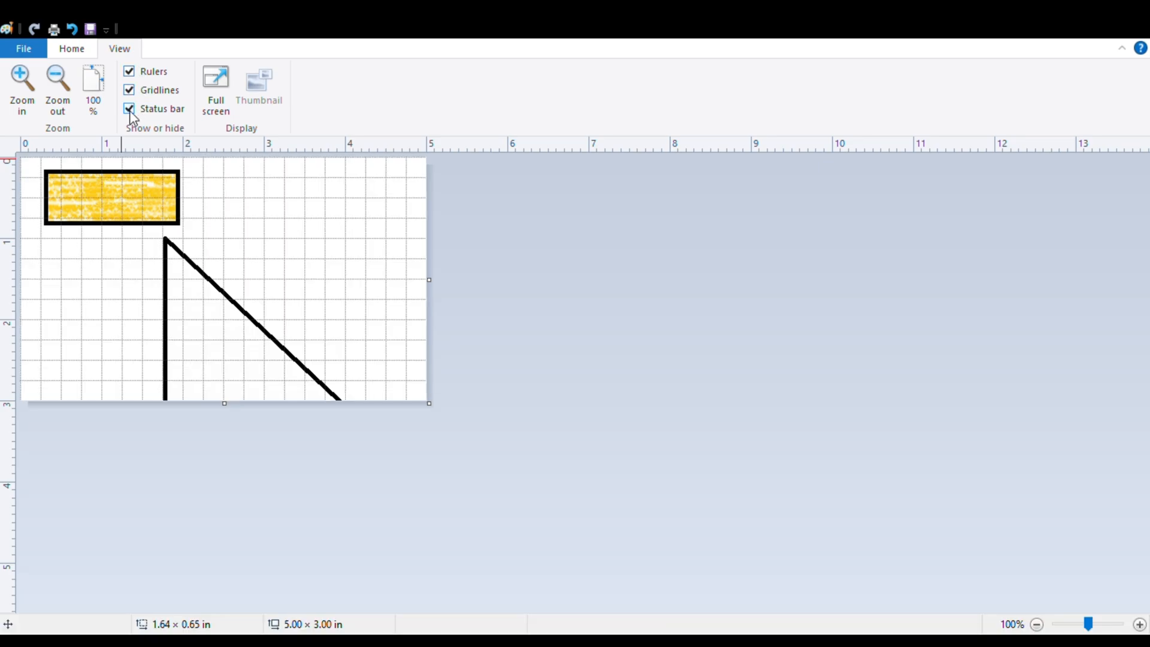
click(129, 110)
click(131, 92)
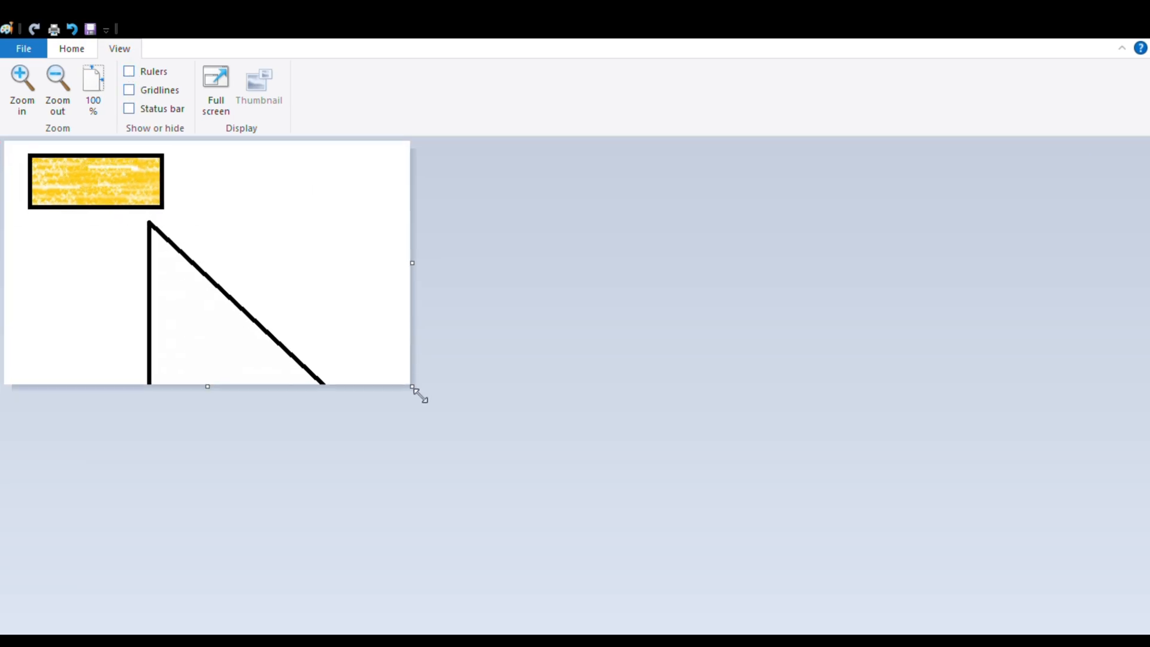
Enlarge the canvas in both directions to about 11.24 × 6.09 in, filling the added area with gold.
drag(412, 388, 688, 520)
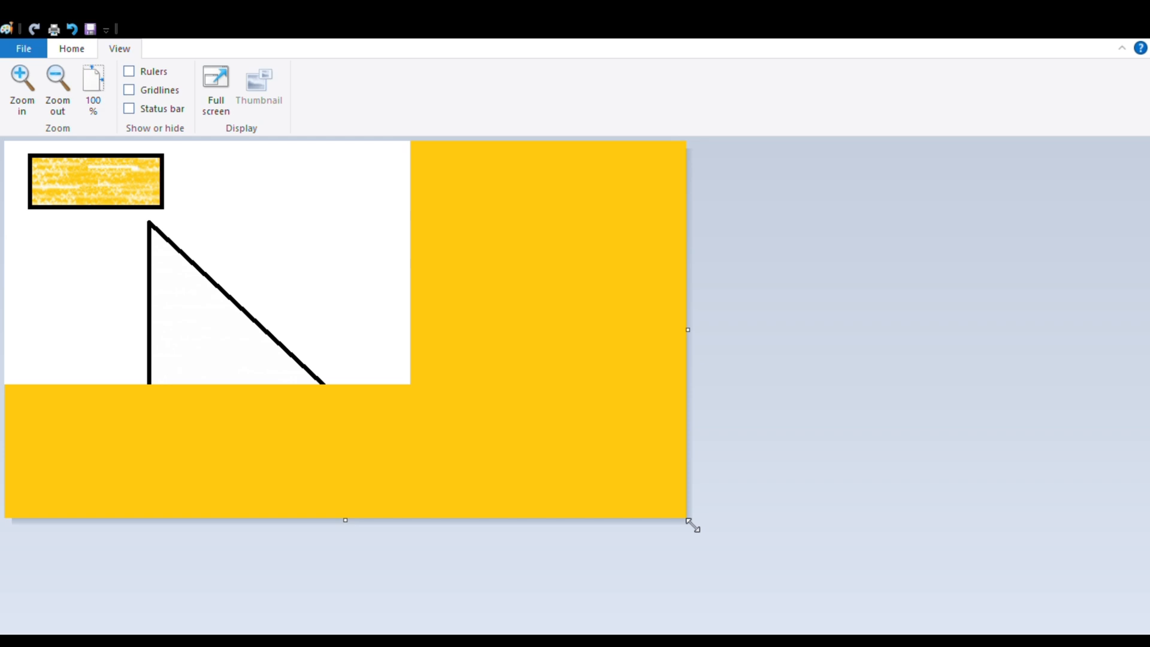
drag(690, 331, 917, 355)
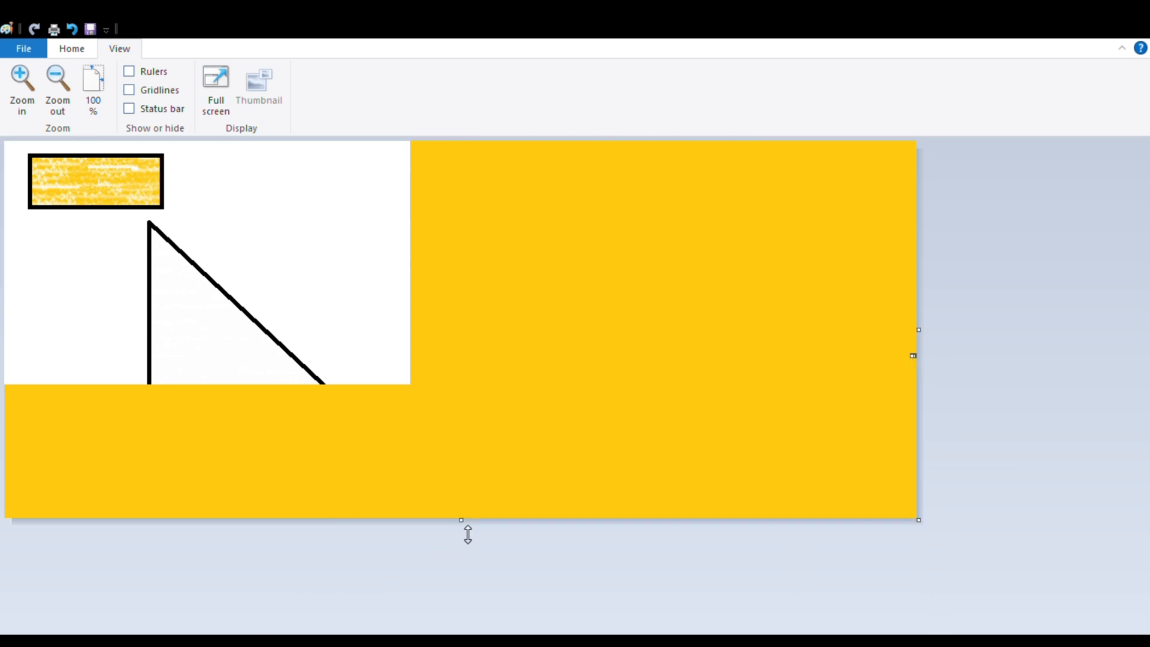
drag(464, 532, 459, 640)
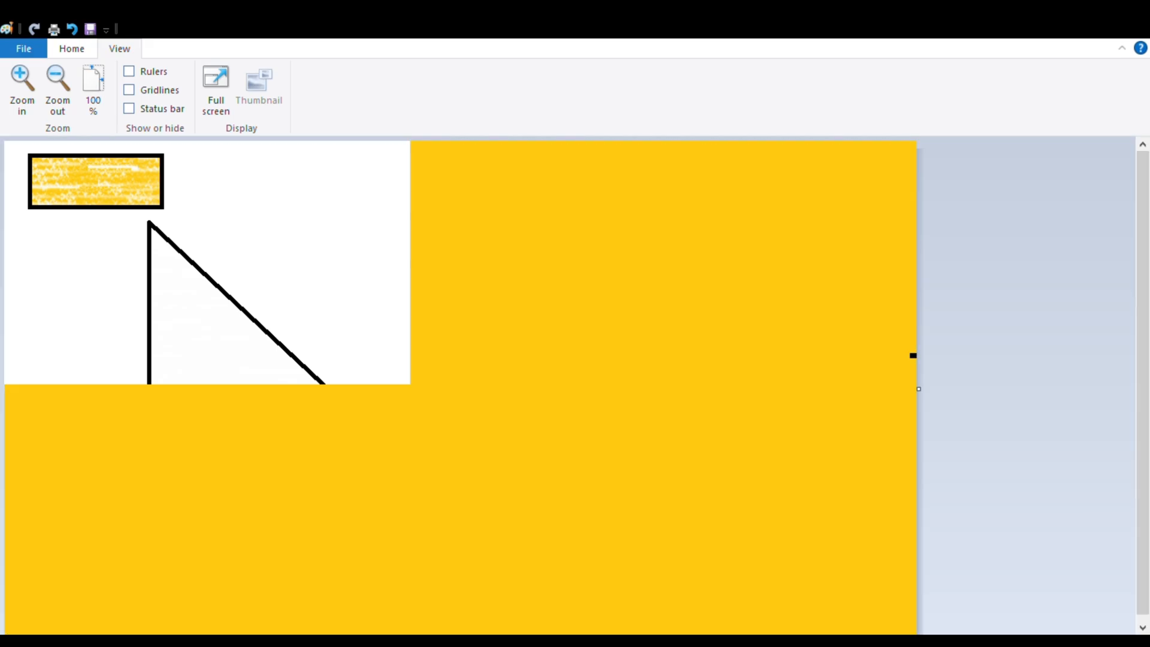
Show the status bar and rulers again, and turn the gridlines on and back off.
click(129, 109)
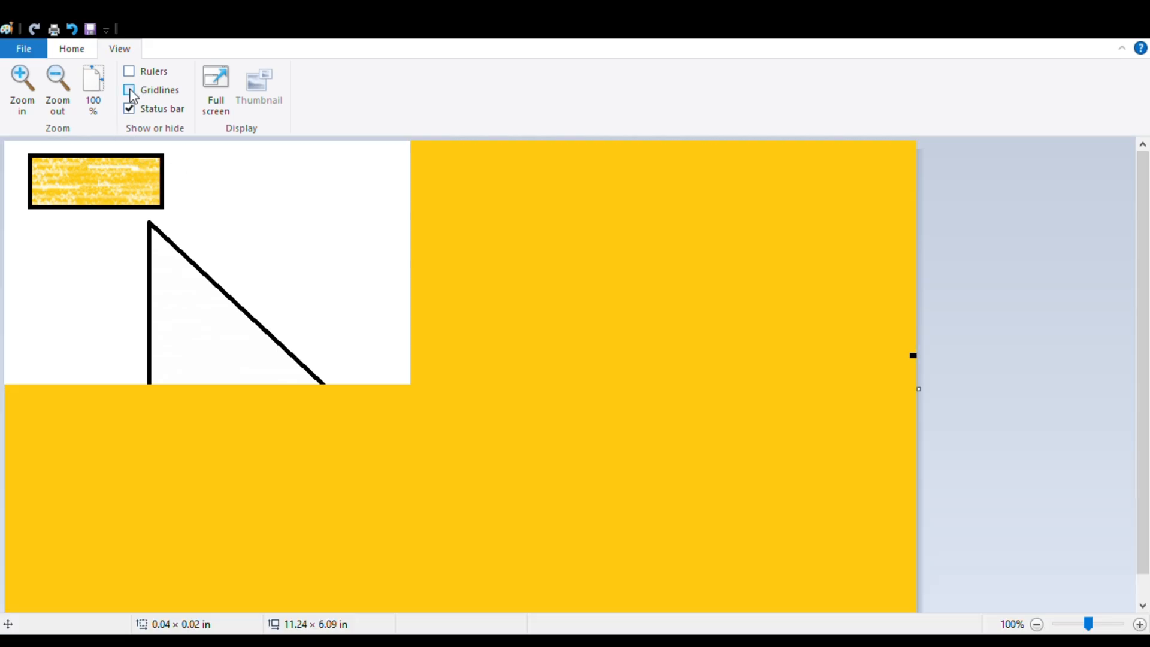
click(129, 91)
click(129, 72)
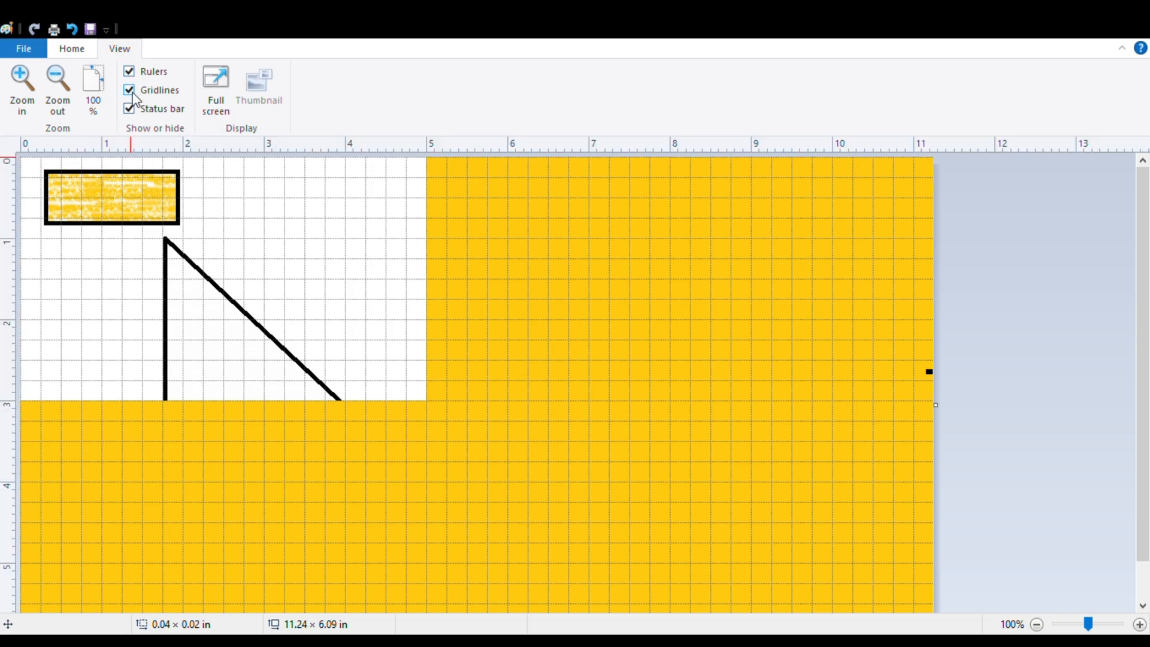
click(130, 90)
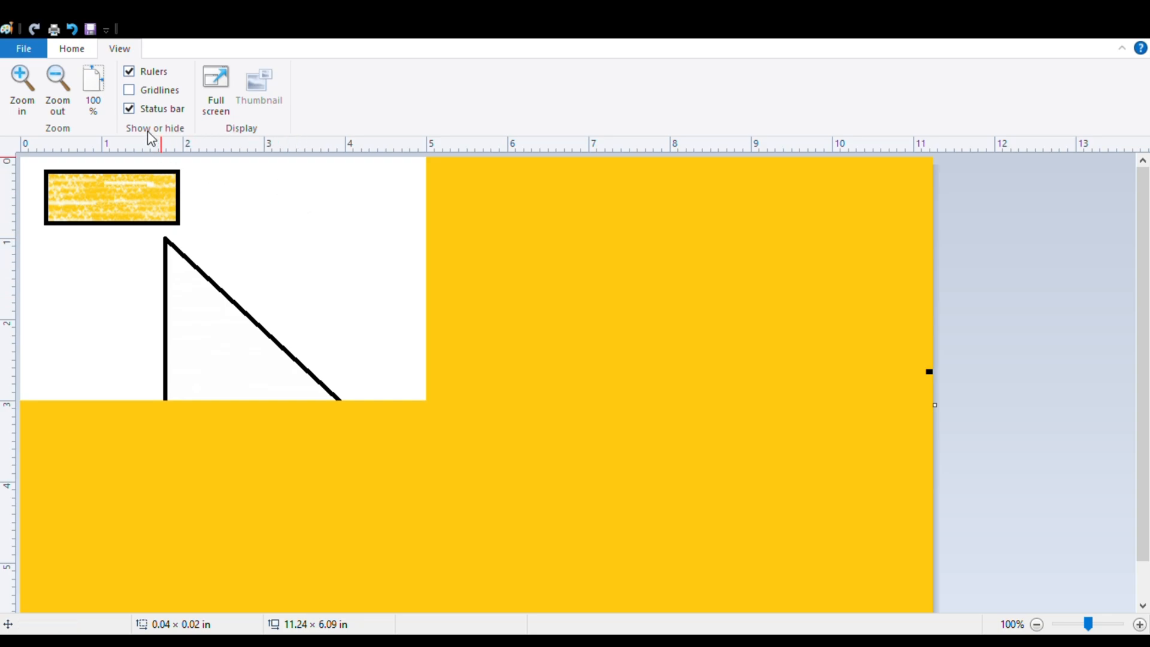
Zoom the enlarged canvas out to 50% and return the view to 100%.
drag(1087, 626, 1064, 627)
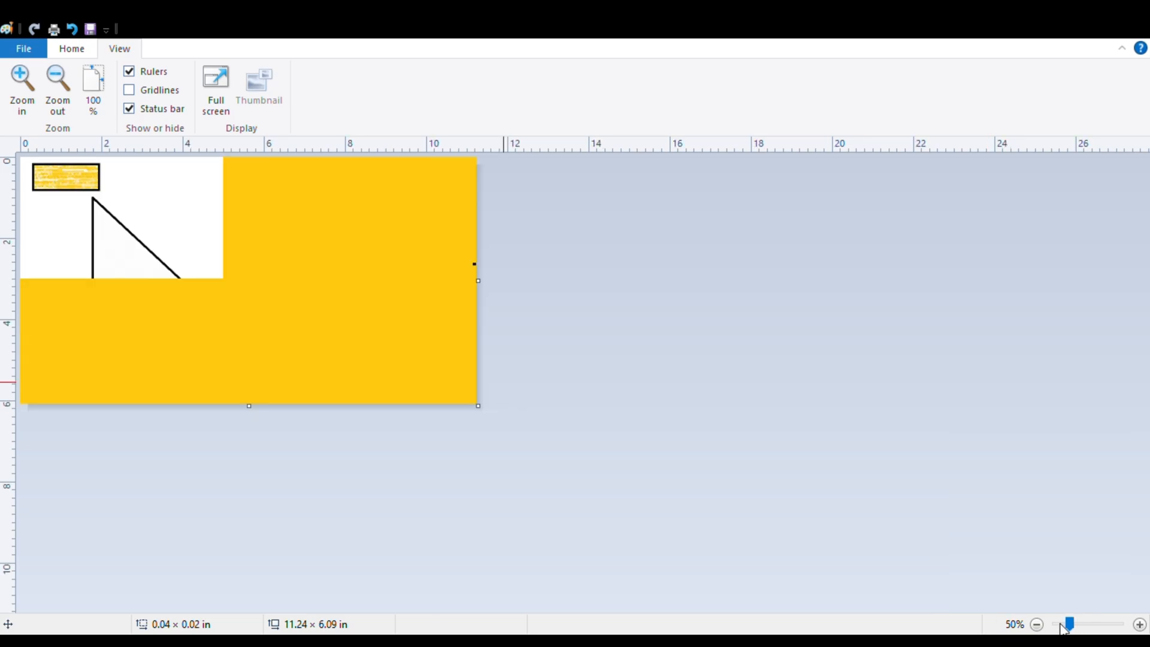
click(92, 95)
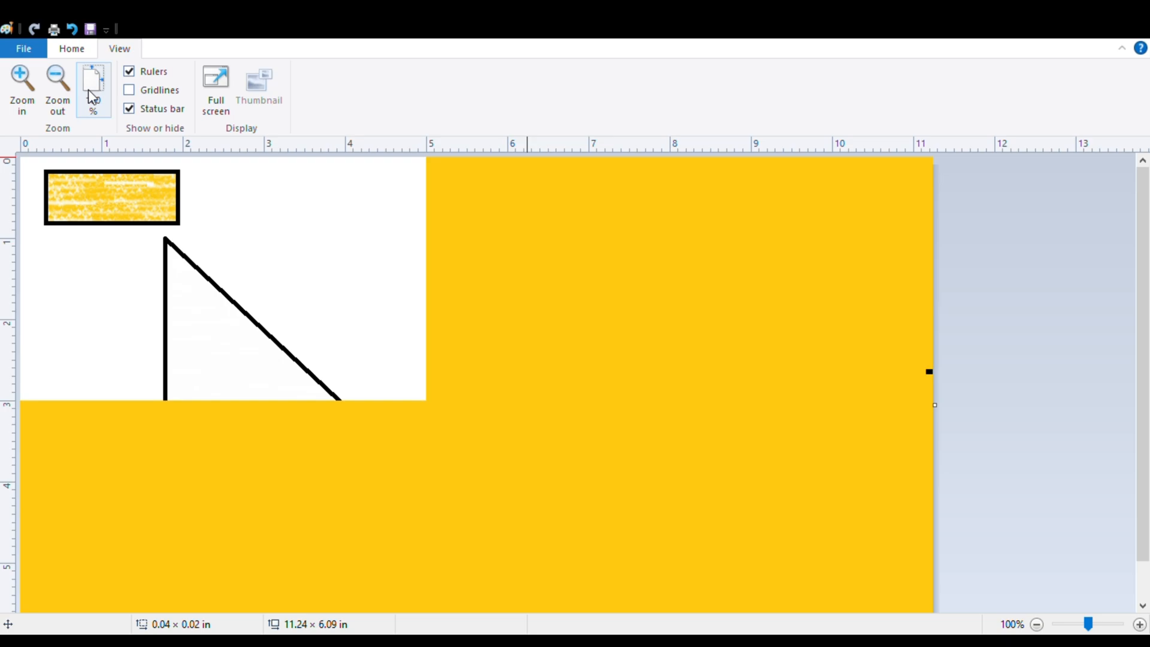
Display the picture in full screen.
click(225, 116)
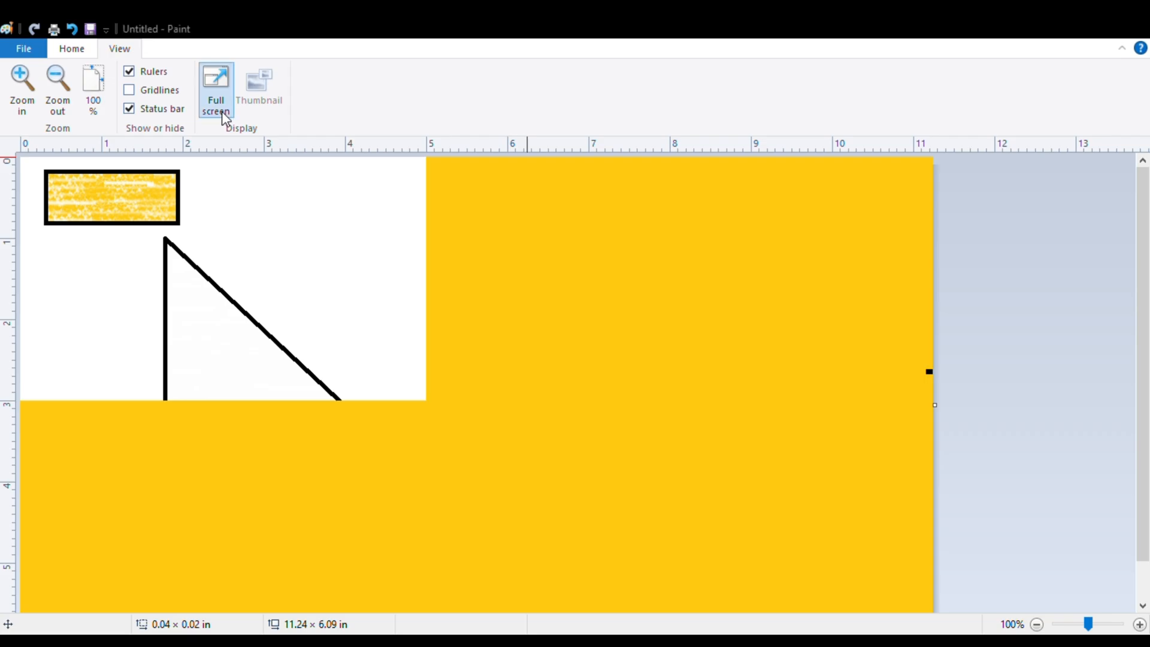